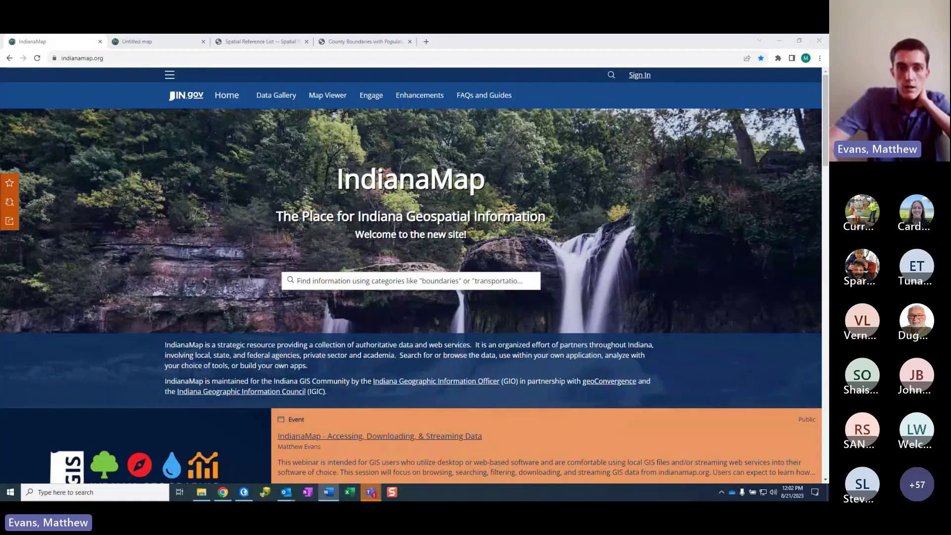
# Minimize the browser to the desktop, then bring the IndianaMap window back
pyautogui.press('super+d')
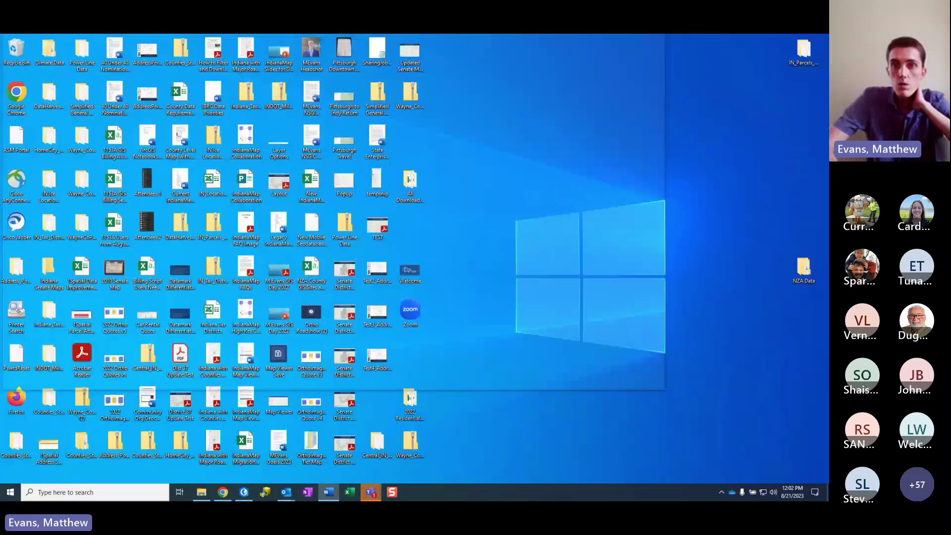
pyautogui.press('super+d')
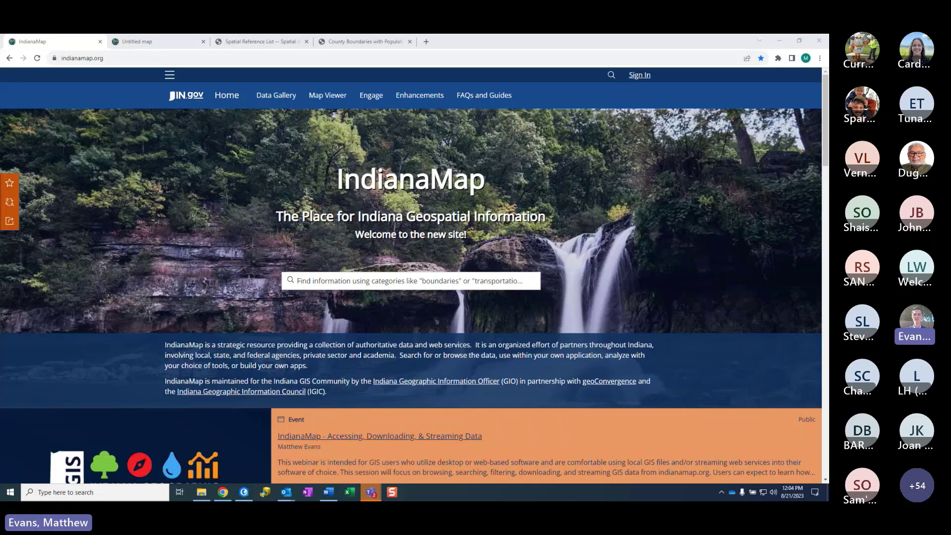
pyautogui.scroll(-1, 605, 214)
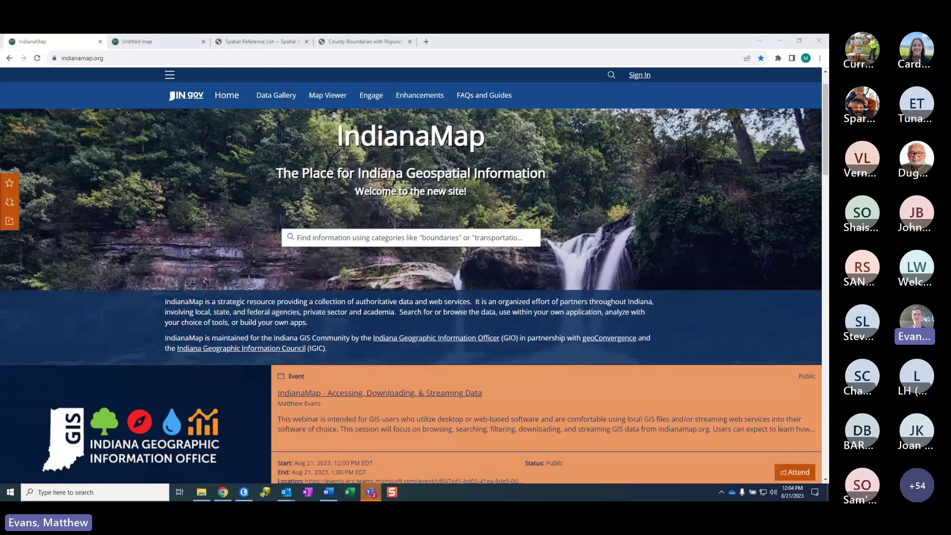
pyautogui.scroll(1, 605, 214)
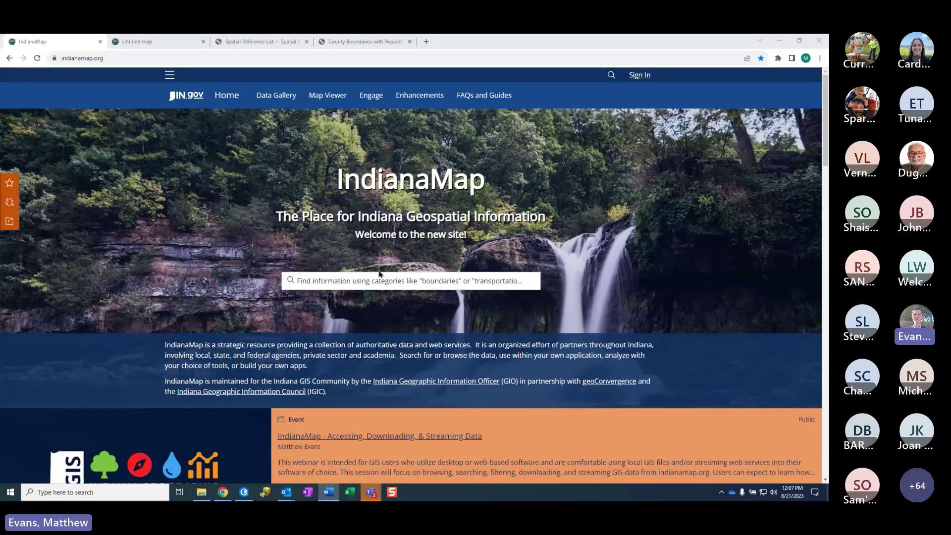
# Expand Addresses under Data Categories to list the 2021 Statewide and County Files downloads
pyautogui.scroll(-4, 410, 268)
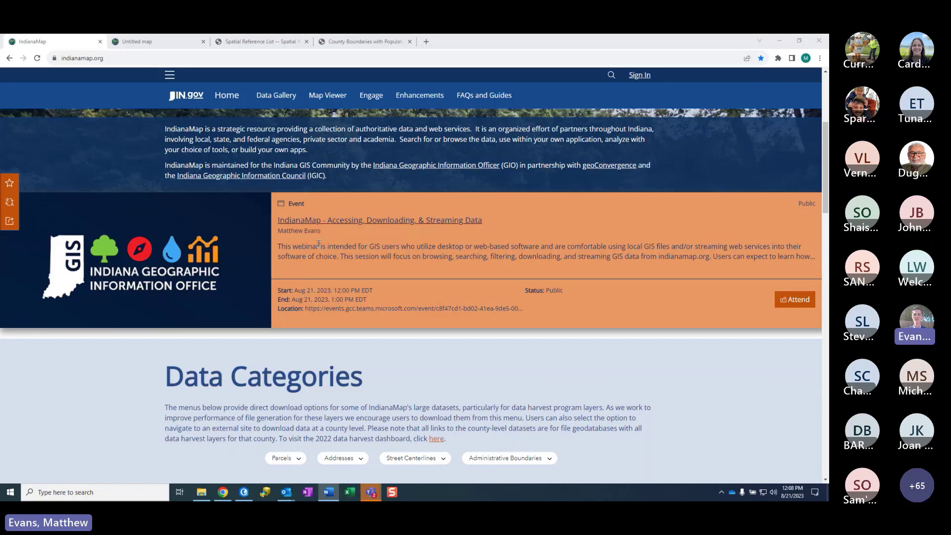
pyautogui.scroll(-3, 314, 238)
pyautogui.scroll(-1, 305, 233)
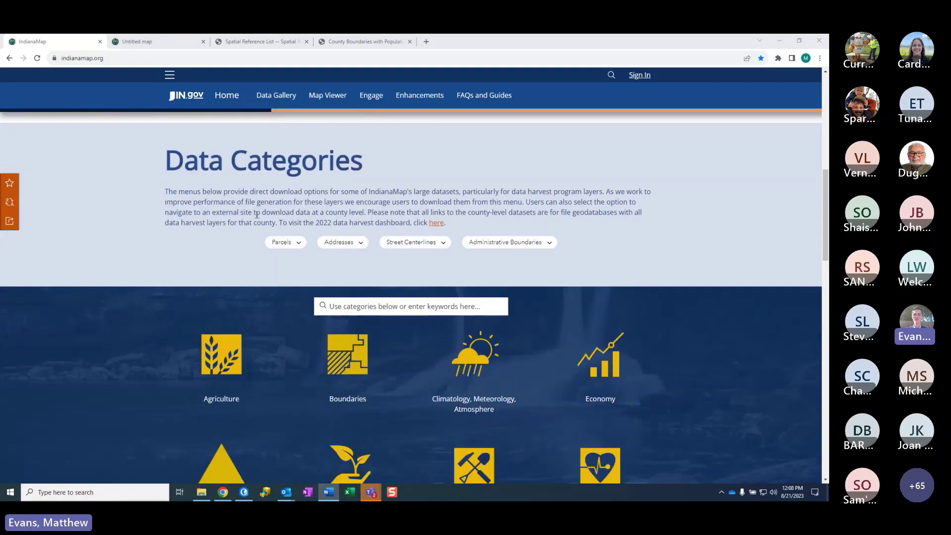
pyautogui.scroll(1, 243, 215)
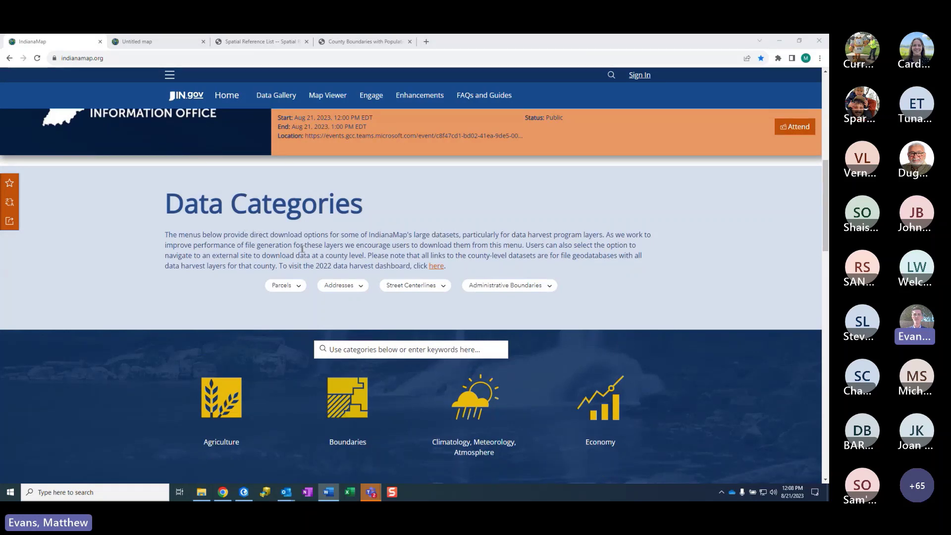
pyautogui.click(363, 286)
pyautogui.scroll(-1, 419, 306)
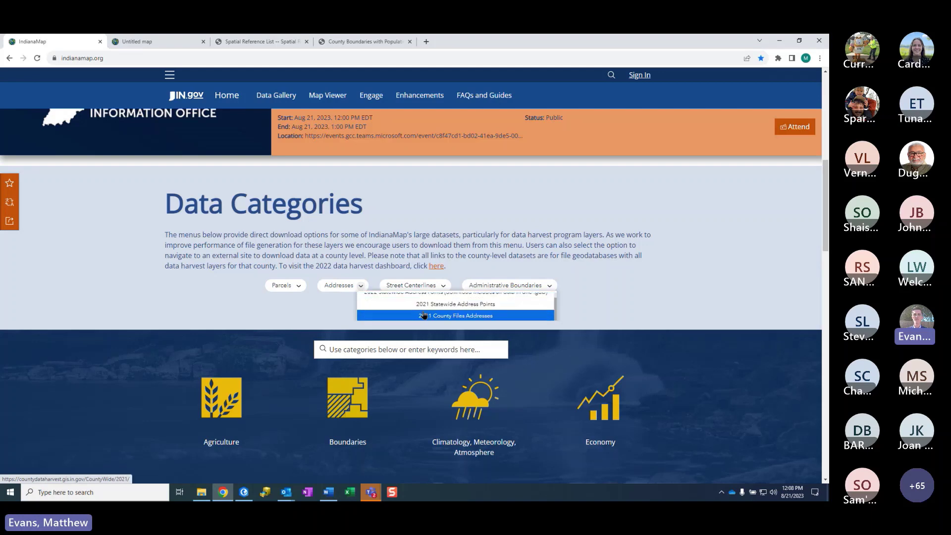
pyautogui.scroll(1, 421, 308)
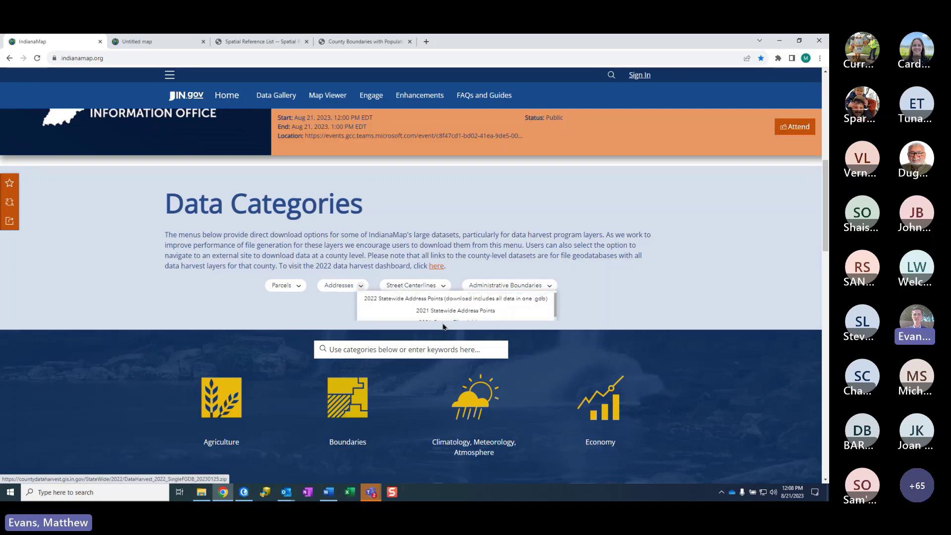
pyautogui.scroll(-1, 436, 312)
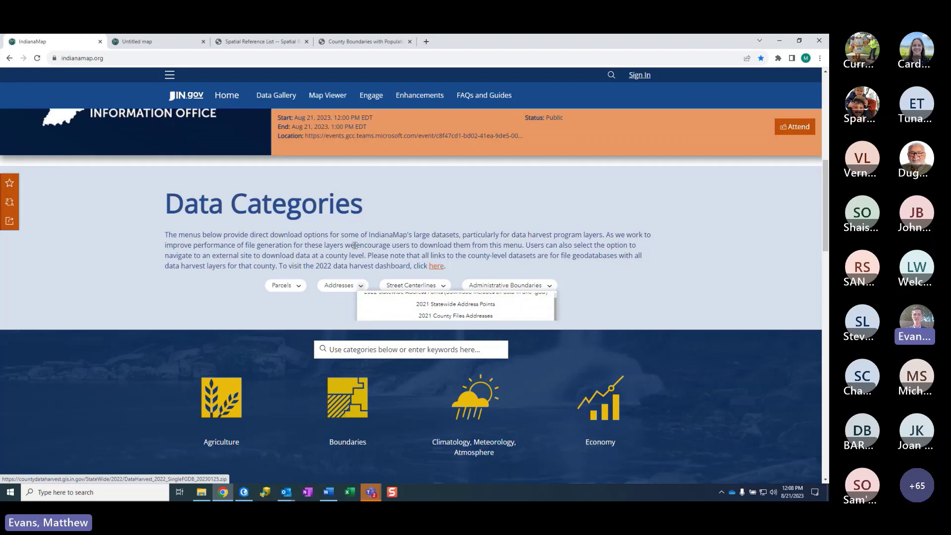
pyautogui.scroll(-5, 206, 246)
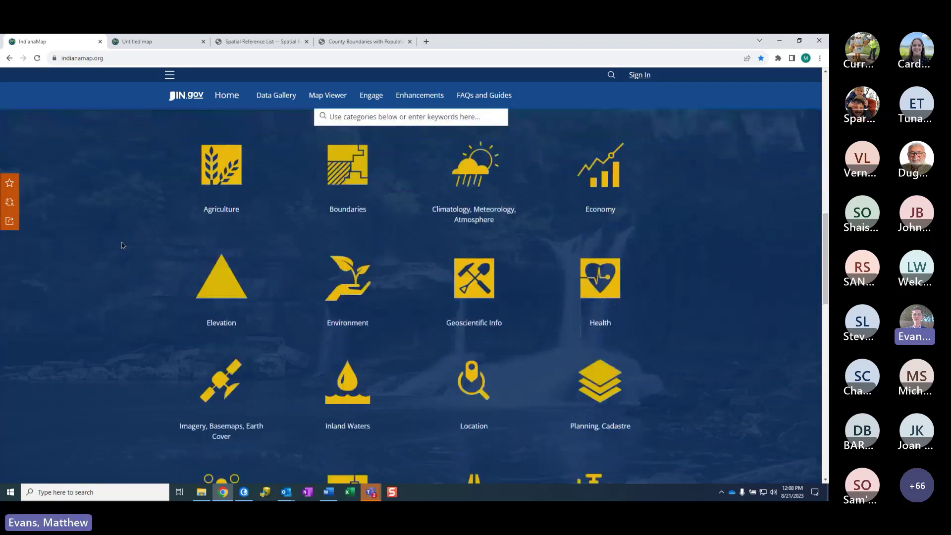
# Scroll the homepage to Popular Apps & Resources, the GIS community sign-up and Partners
pyautogui.scroll(-3, 123, 245)
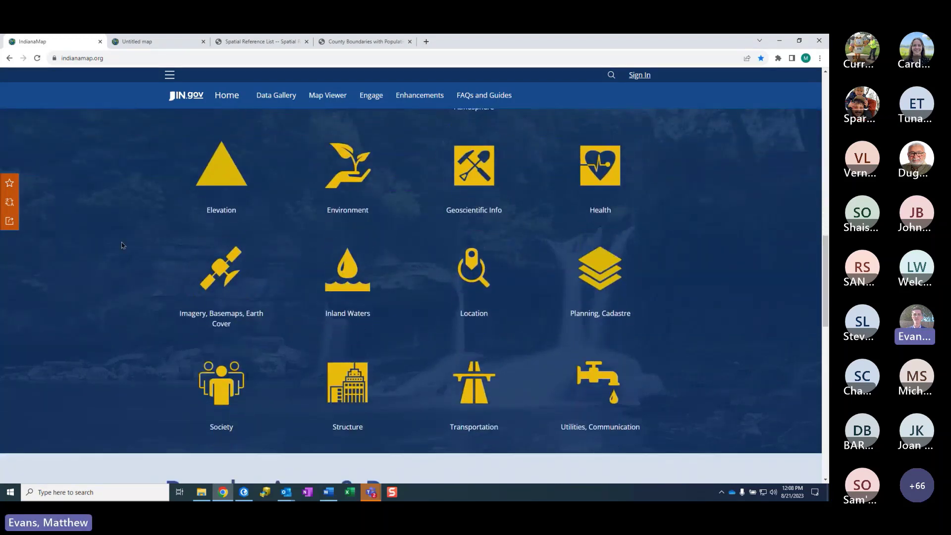
pyautogui.scroll(2, 123, 245)
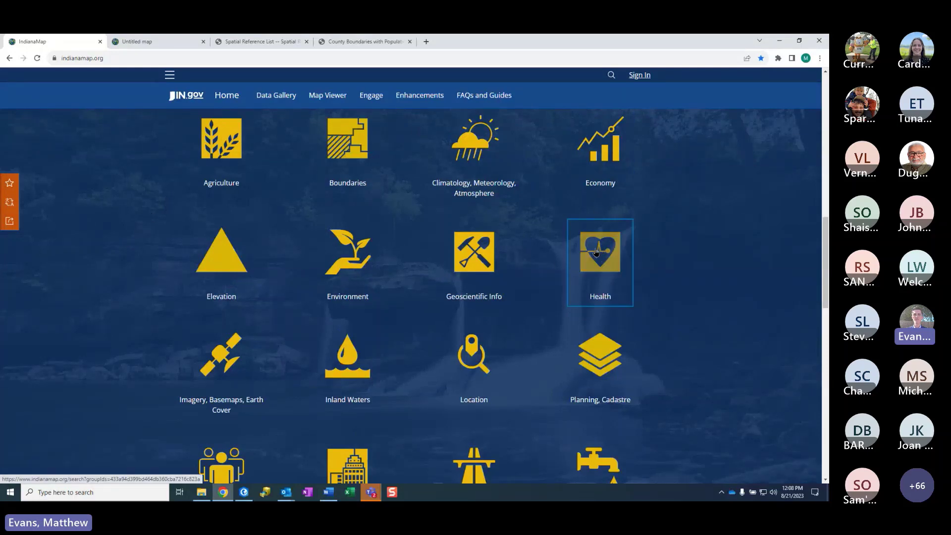
pyautogui.scroll(-1, 401, 266)
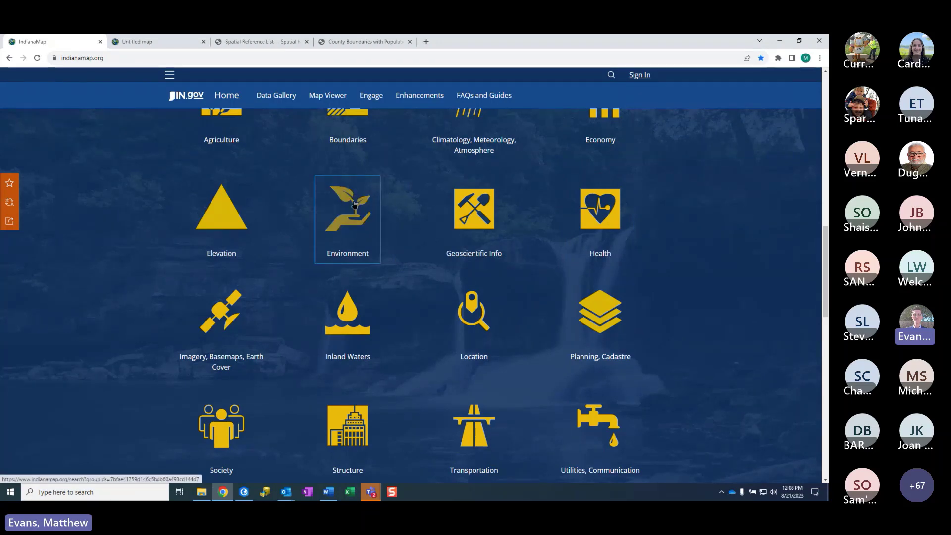
pyautogui.scroll(-5, 361, 204)
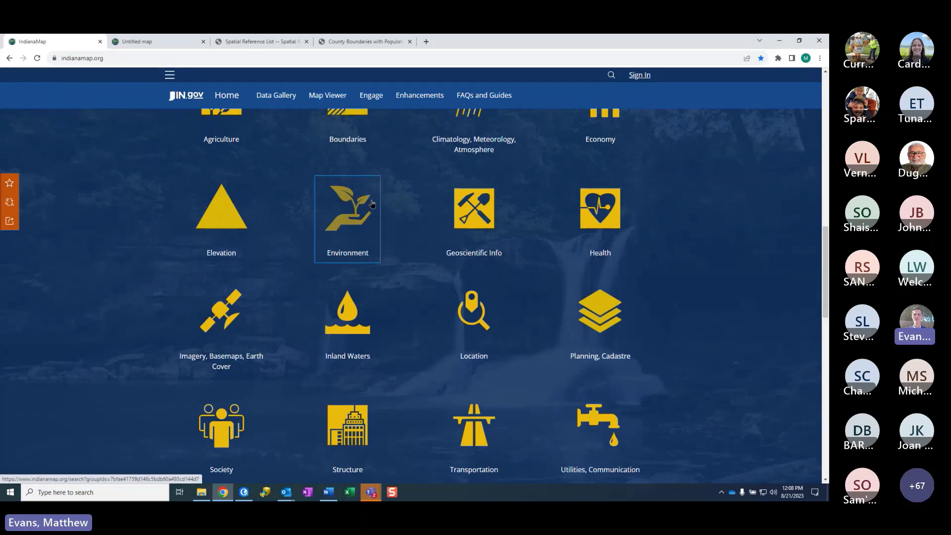
pyautogui.scroll(-3, 373, 203)
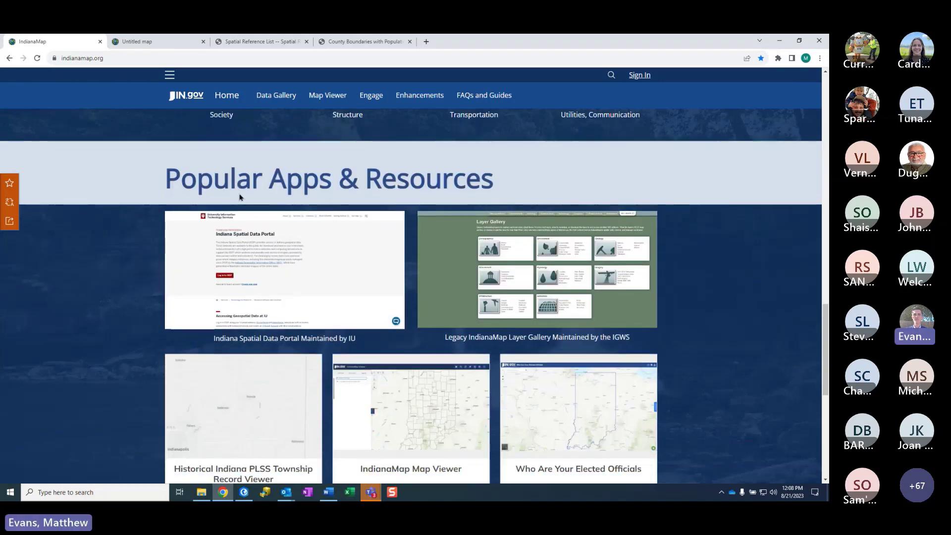
pyautogui.scroll(-1, 144, 201)
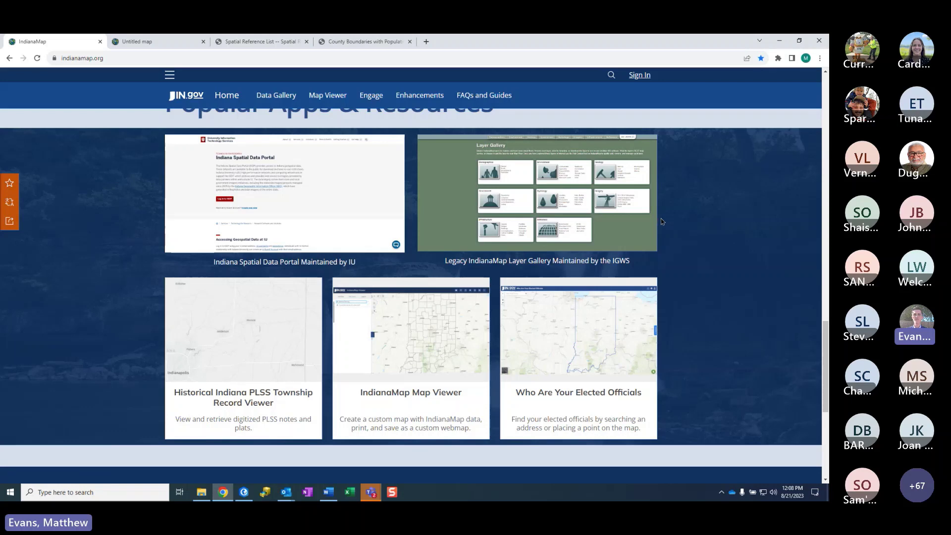
pyautogui.scroll(-2, 664, 217)
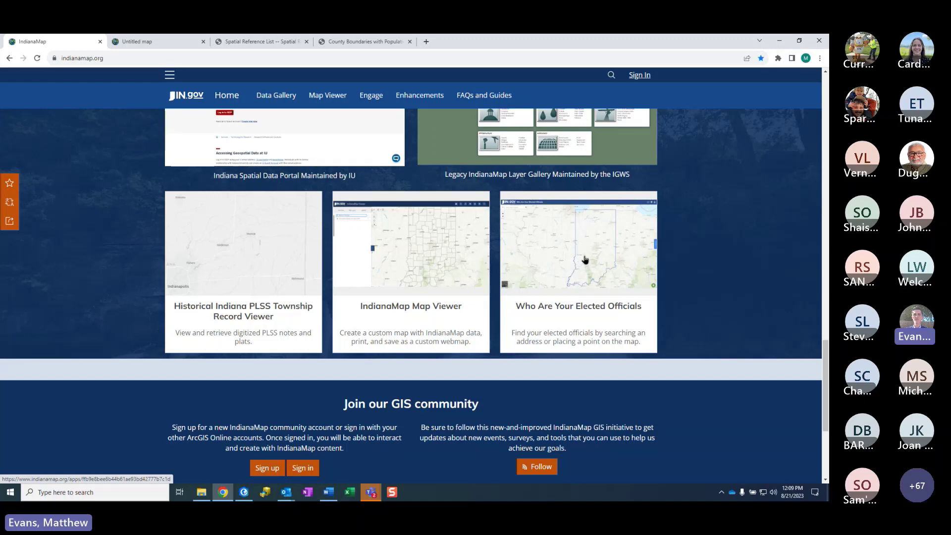
pyautogui.scroll(-2, 588, 258)
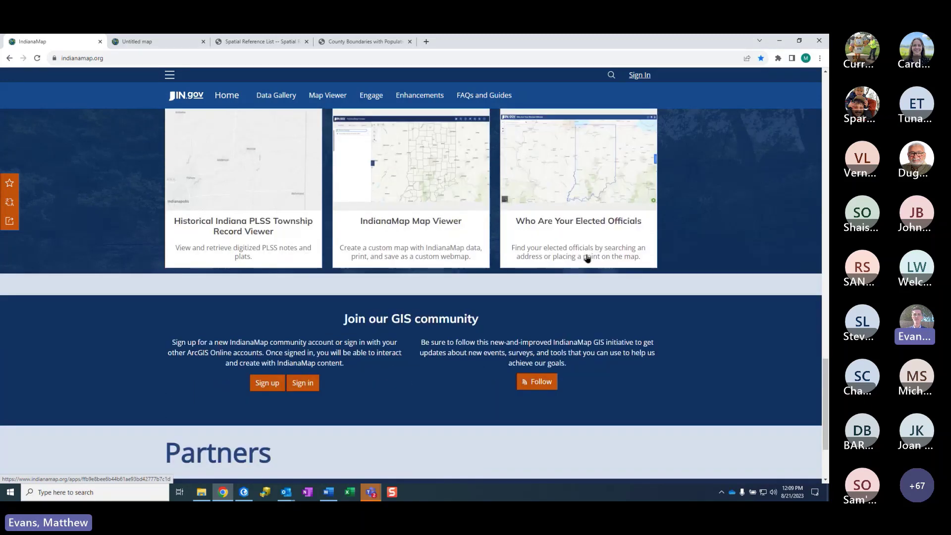
pyautogui.scroll(-1, 321, 280)
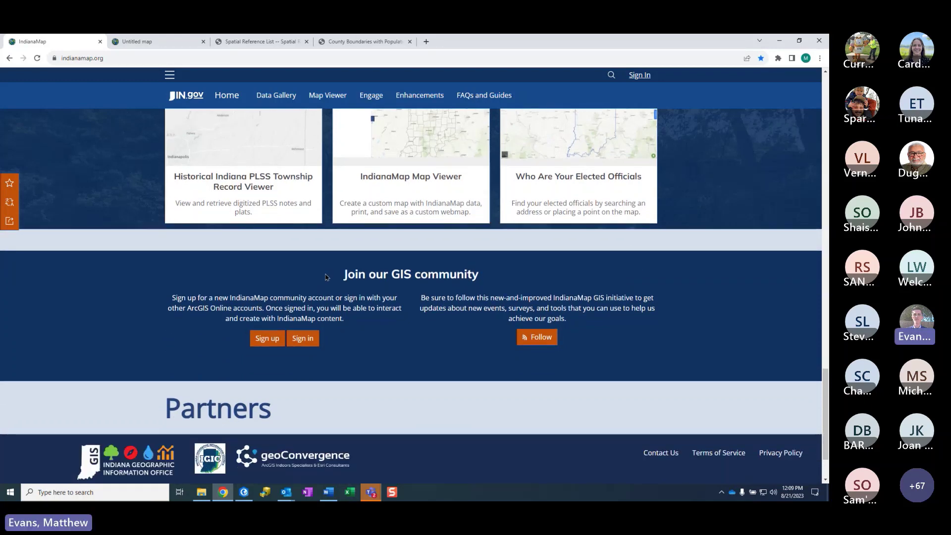
pyautogui.scroll(-1, 321, 281)
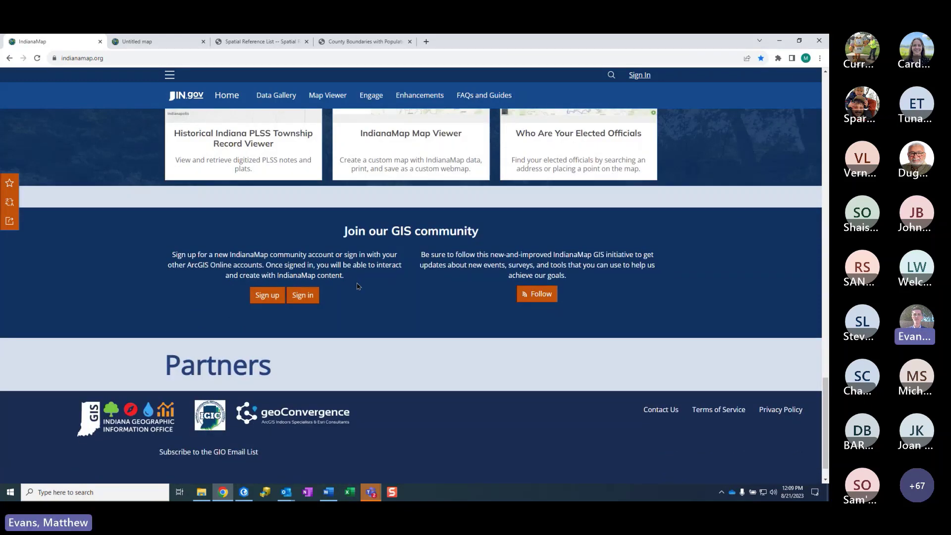
pyautogui.scroll(1, 359, 285)
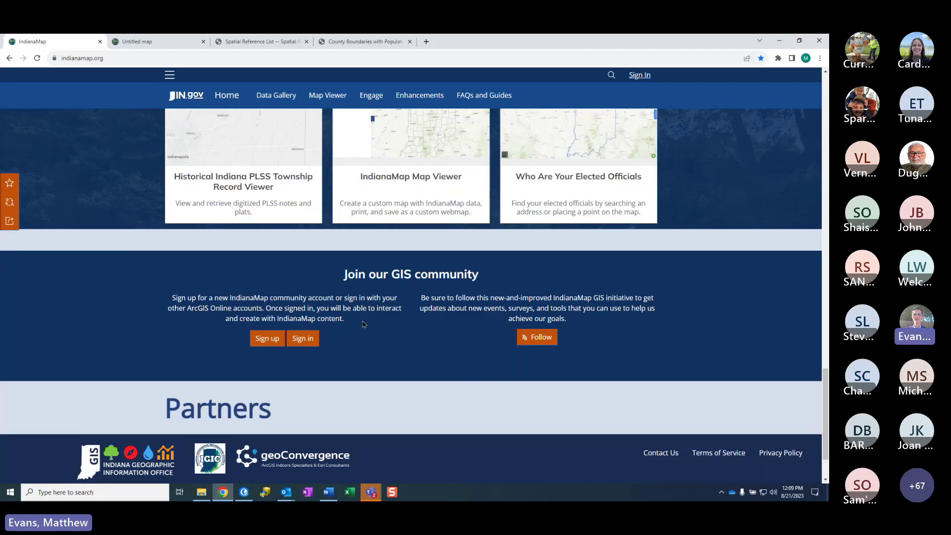
# Sign in with a different ArcGIS account's username and password, declining Chrome's password save
pyautogui.click(302, 339)
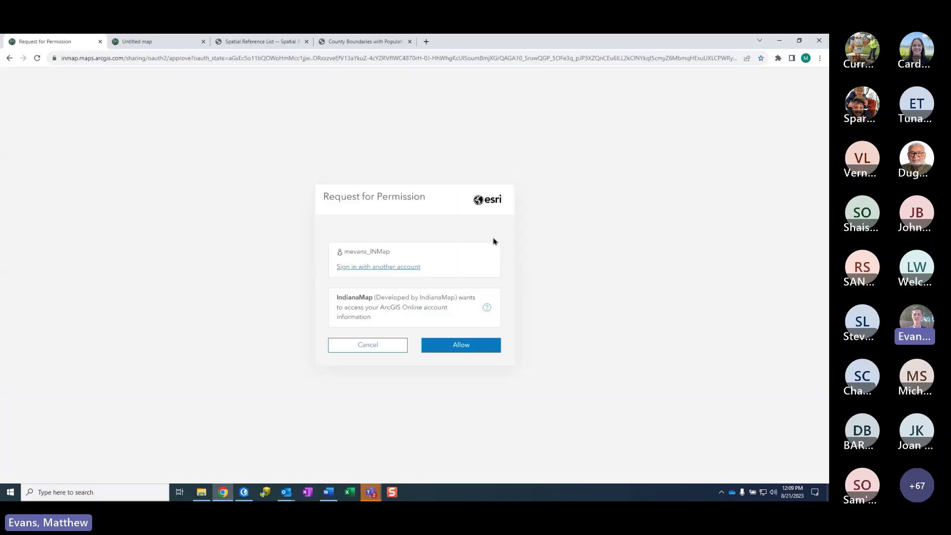
pyautogui.click(374, 268)
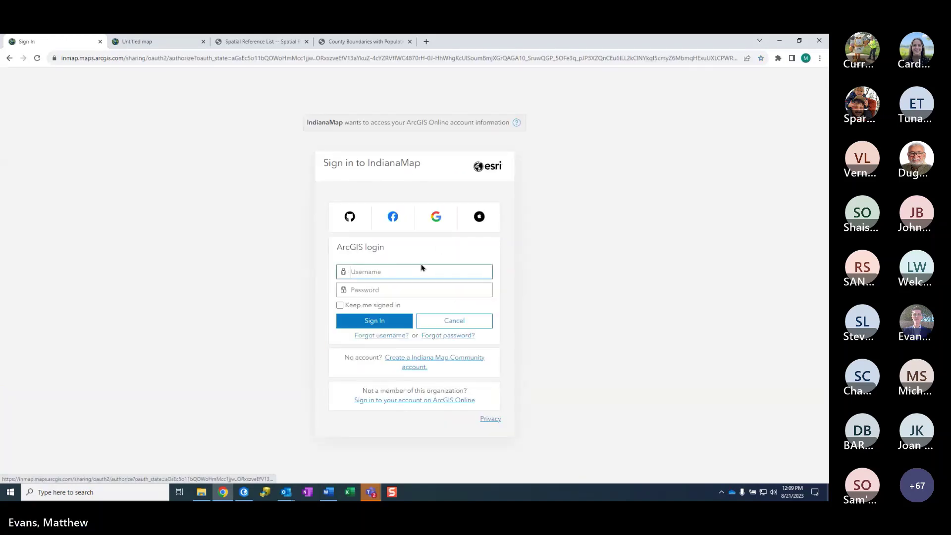
pyautogui.doubleClick(396, 271)
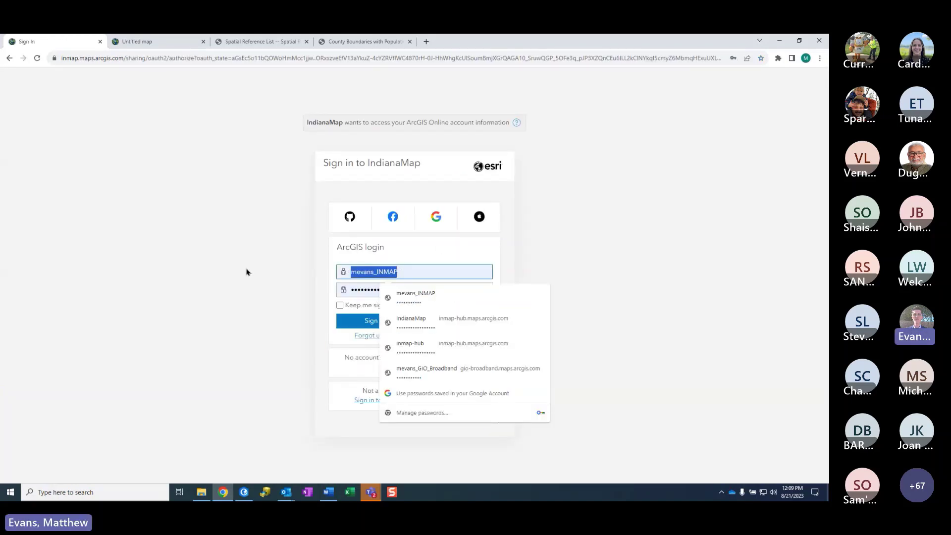
pyautogui.write('mevans_tet')
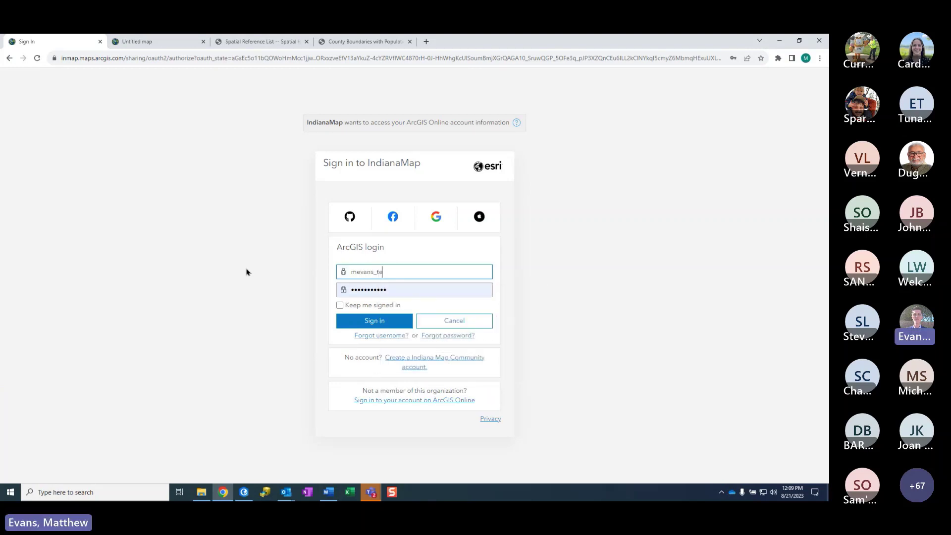
pyautogui.press('Tab')
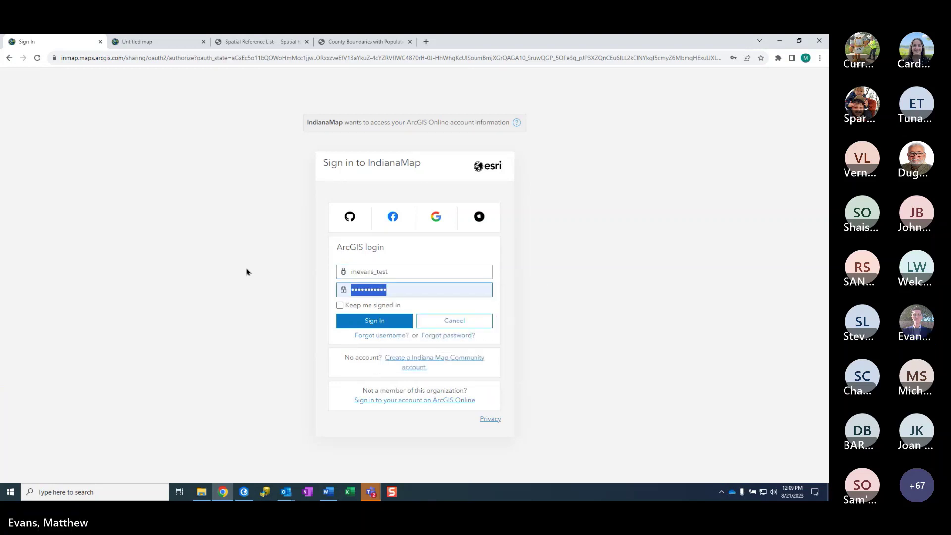
pyautogui.write('••')
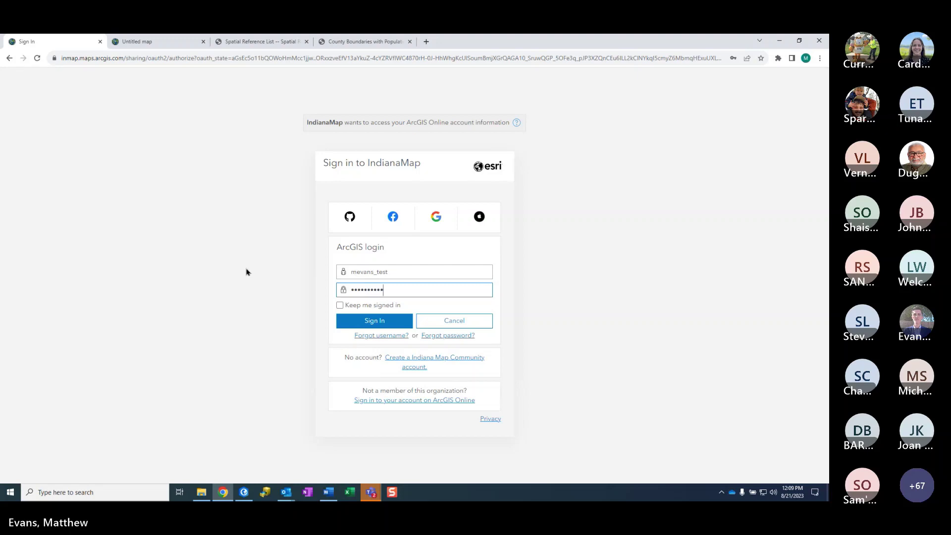
pyautogui.press('Return')
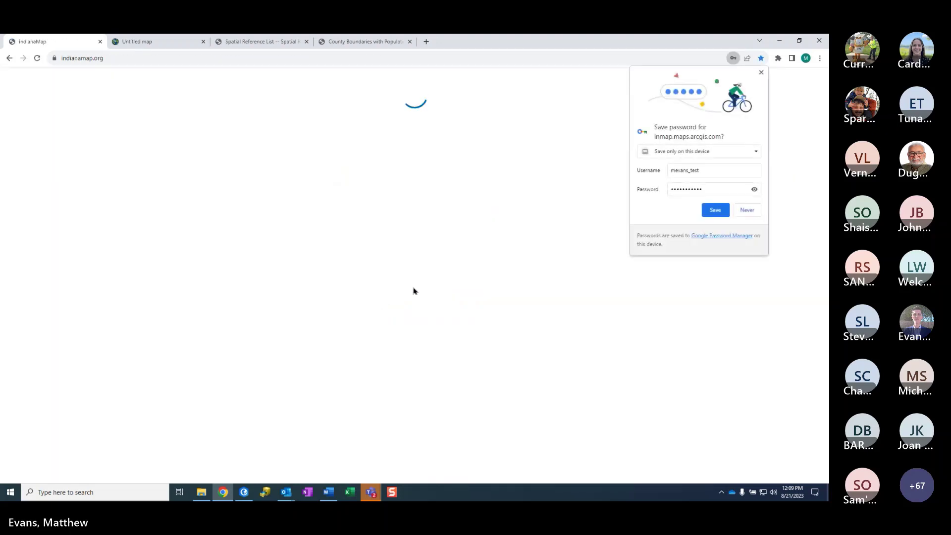
pyautogui.click(746, 210)
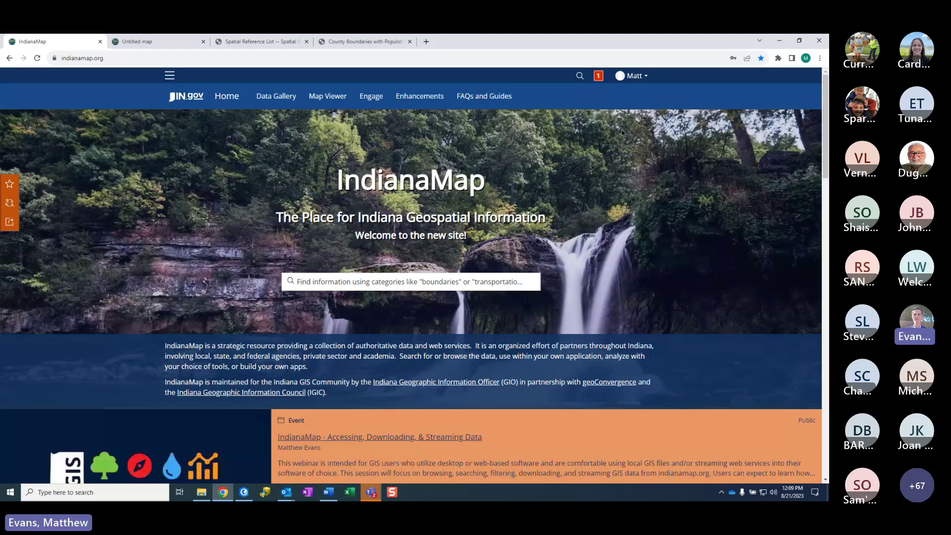
pyautogui.click(643, 79)
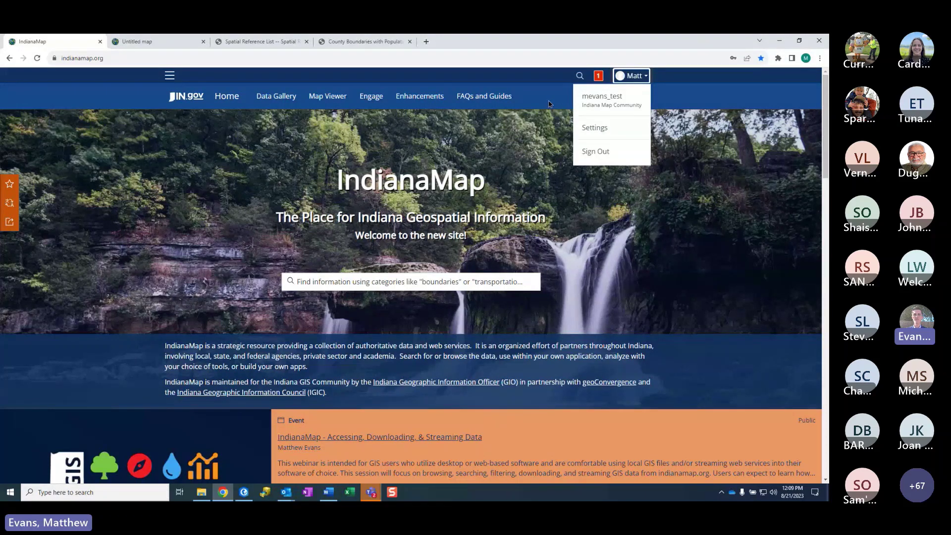
pyautogui.click(707, 94)
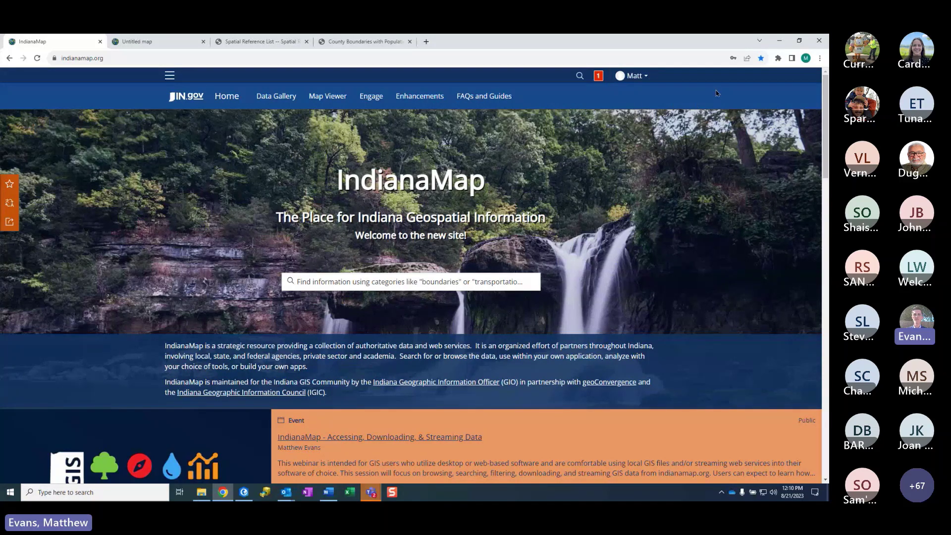
# Open the Data Gallery, dismiss the What's New announcement, and sort results by Title
pyautogui.click(272, 101)
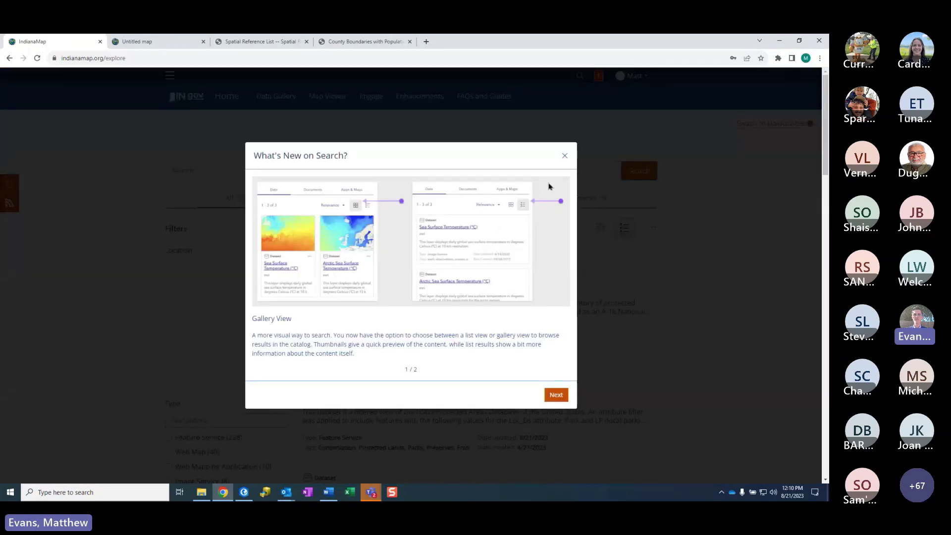
pyautogui.click(565, 155)
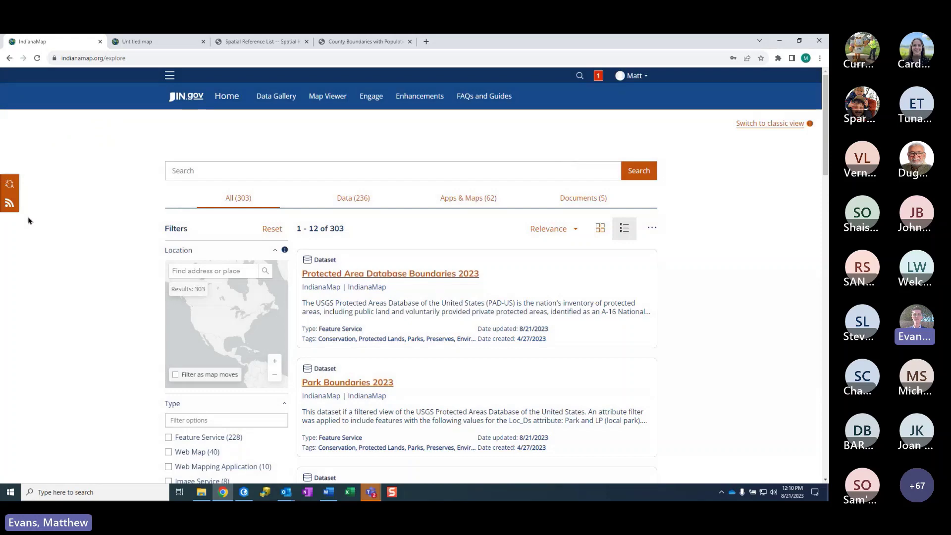
pyautogui.click(574, 234)
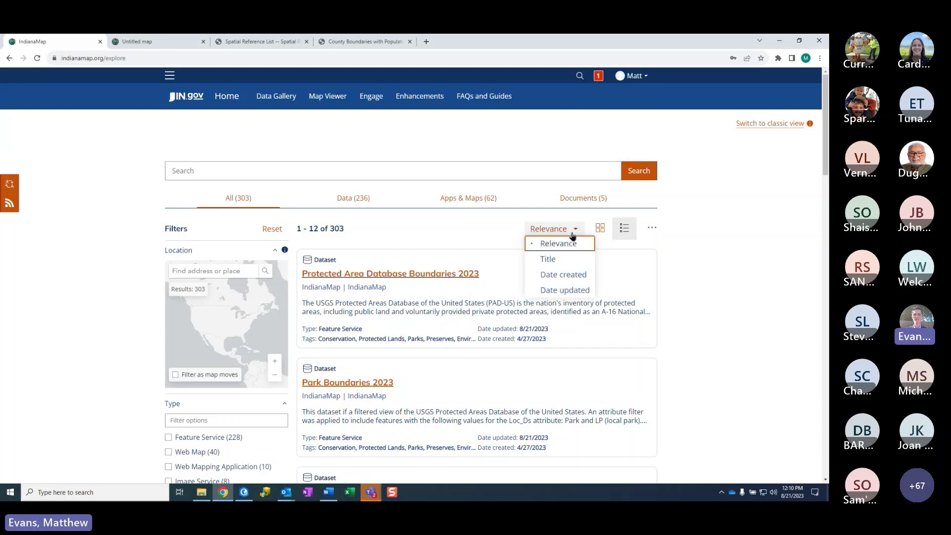
pyautogui.click(550, 259)
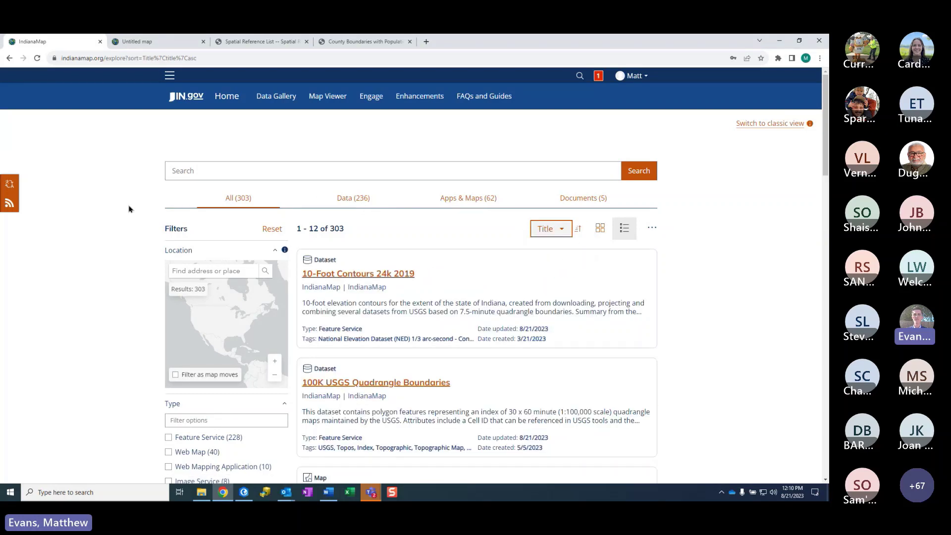
pyautogui.scroll(-4, 131, 214)
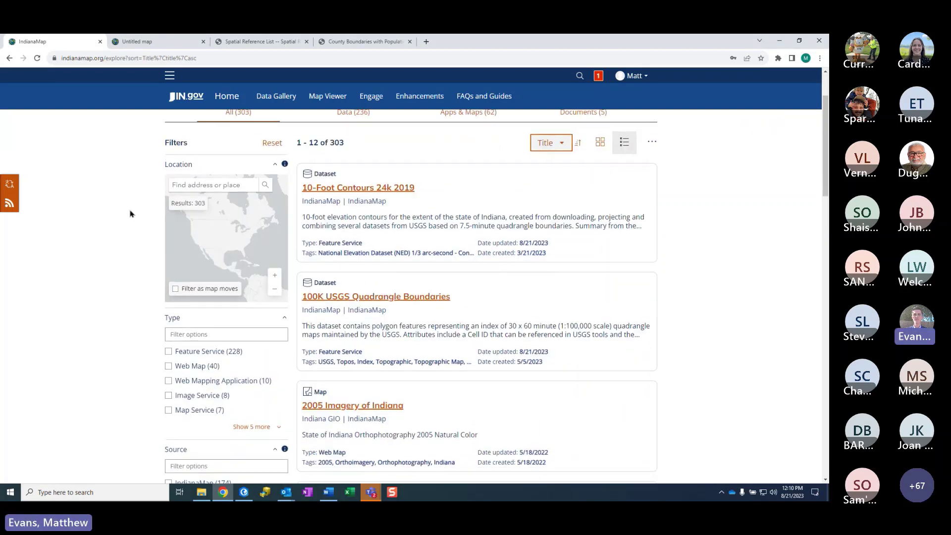
pyautogui.scroll(3, 139, 214)
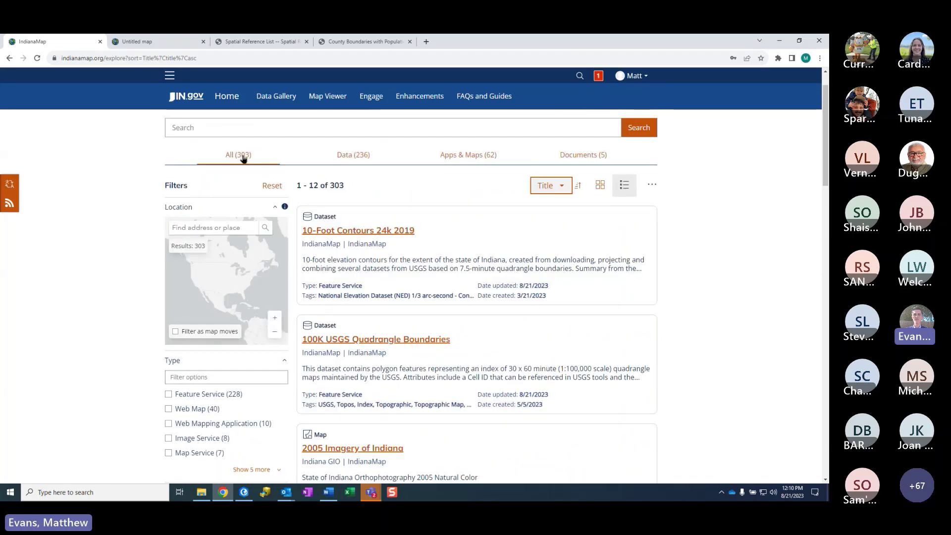
# Browse the Data and Documents tabs, ending back on the Data items
pyautogui.click(361, 157)
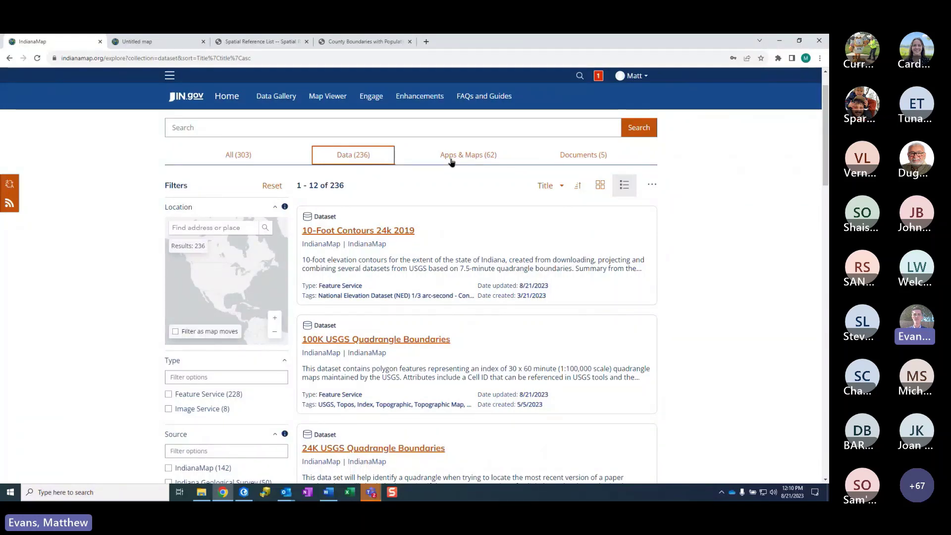
pyautogui.click(578, 159)
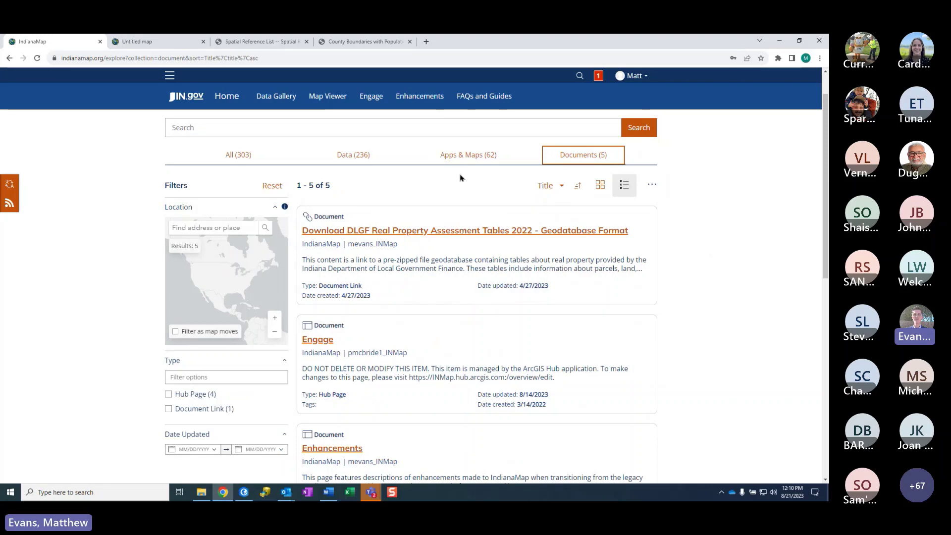
pyautogui.scroll(-1, 472, 229)
pyautogui.scroll(-3, 471, 228)
pyautogui.scroll(4, 472, 228)
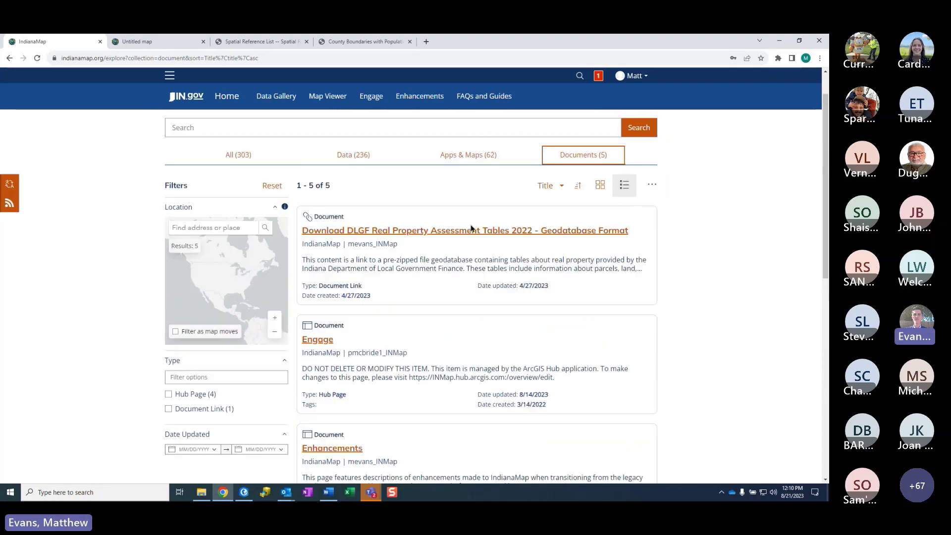
pyautogui.click(347, 157)
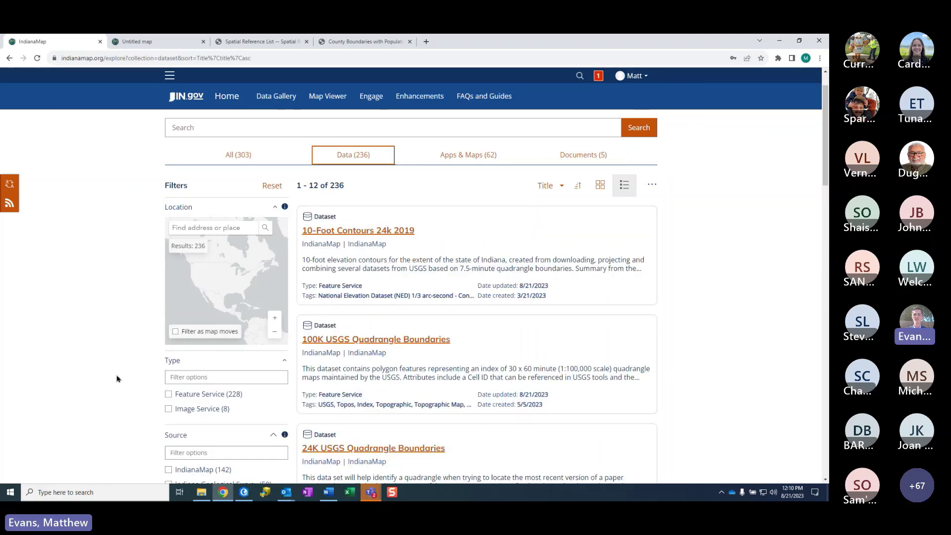
# Set the Type filter to Image Service only, dropping Feature Service
pyautogui.click(169, 395)
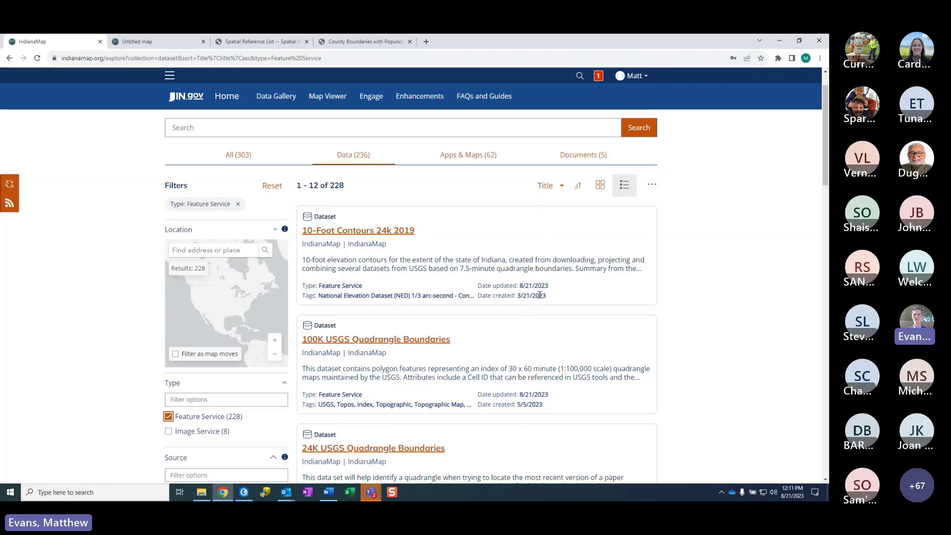
pyautogui.click(169, 431)
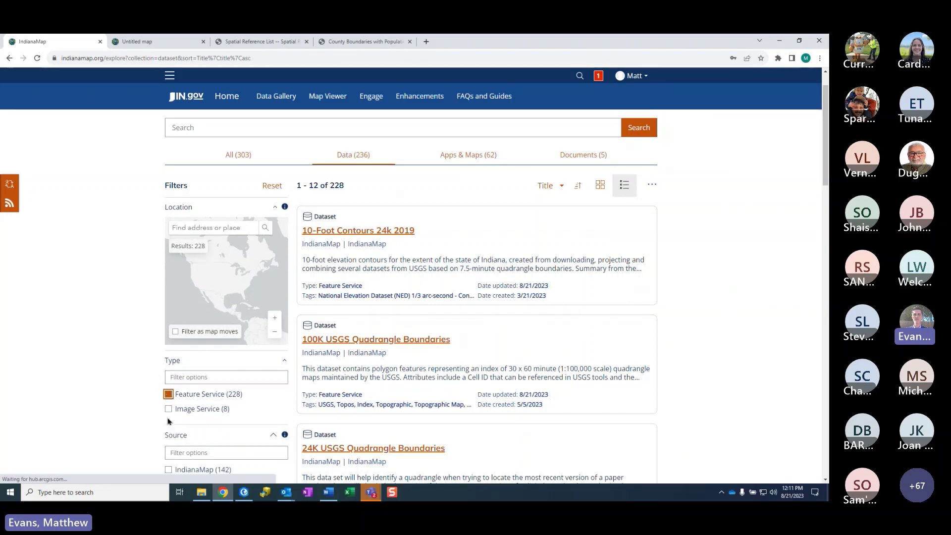
pyautogui.click(168, 416)
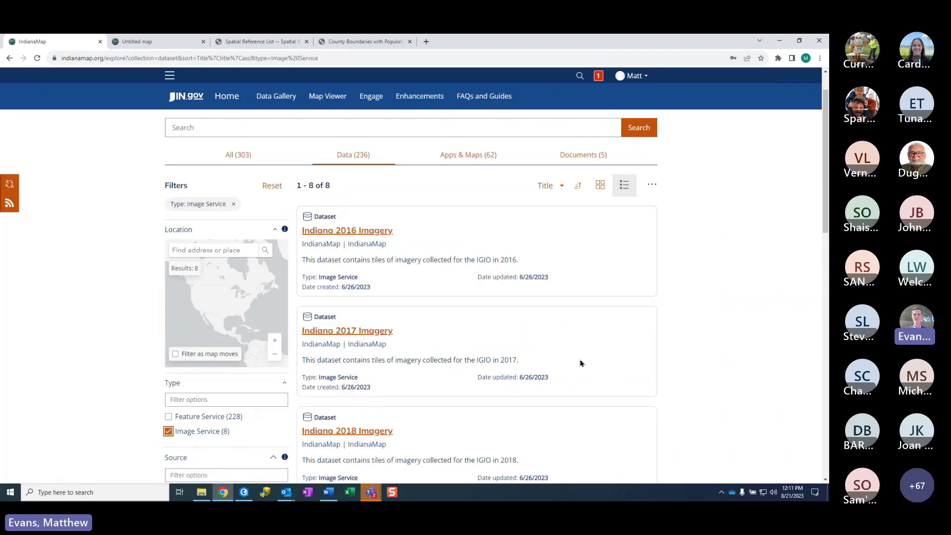
pyautogui.scroll(-2, 578, 336)
pyautogui.scroll(-2, 580, 337)
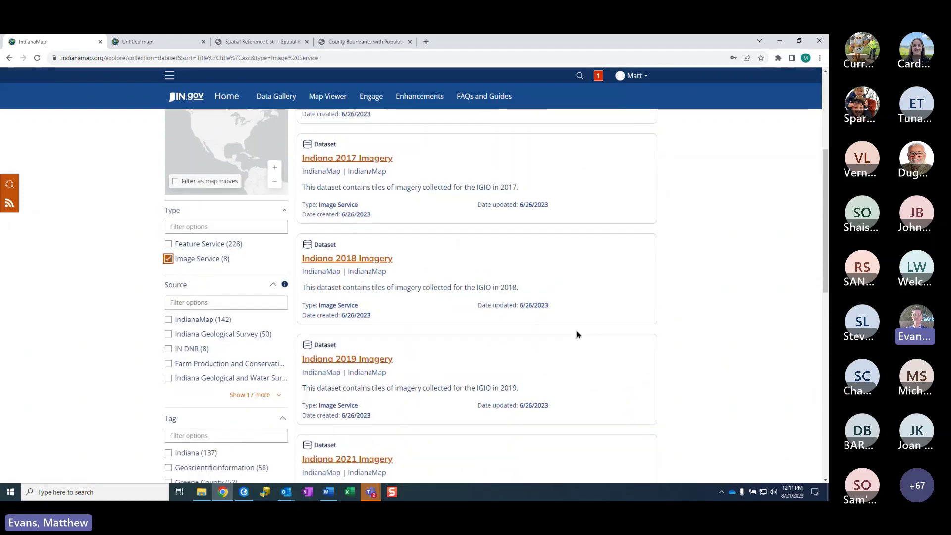
pyautogui.scroll(-2, 579, 334)
pyautogui.scroll(-3, 579, 332)
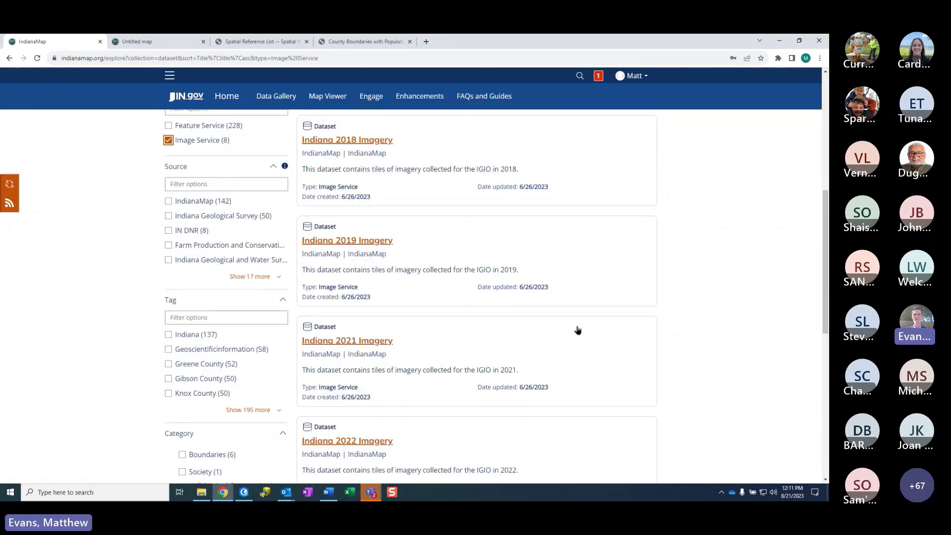
pyautogui.scroll(5, 585, 325)
pyautogui.scroll(3, 583, 322)
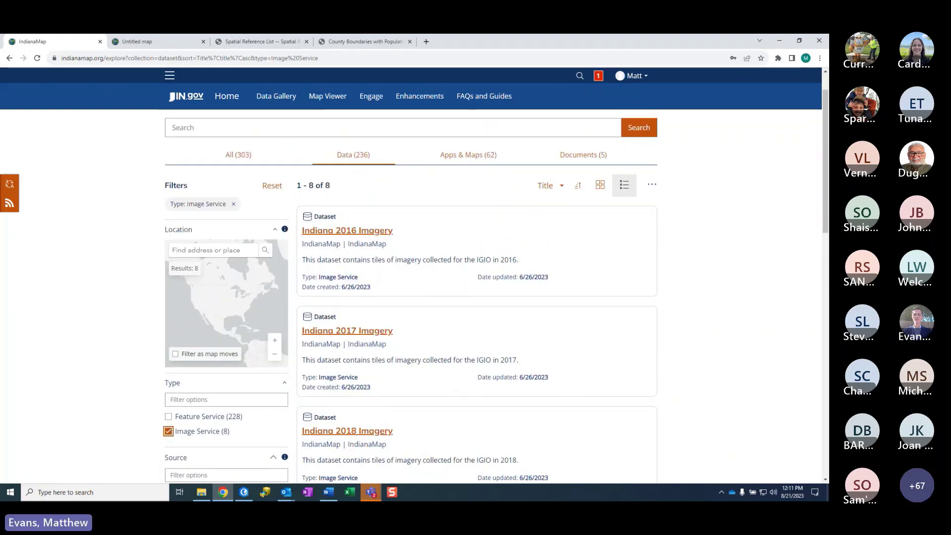
pyautogui.click(328, 104)
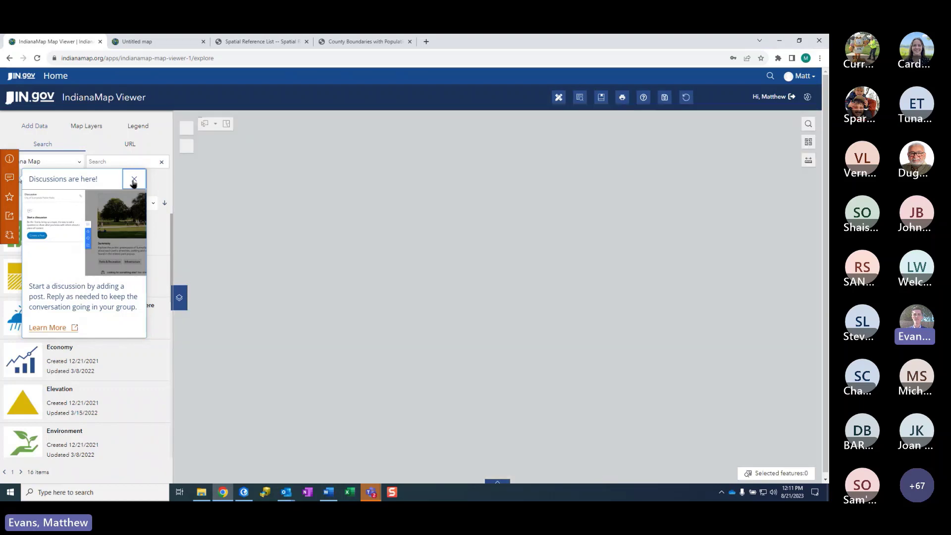
# Dismiss the viewer's discussion and widget tips, pan the land-cover map, and return to the gallery
pyautogui.click(133, 181)
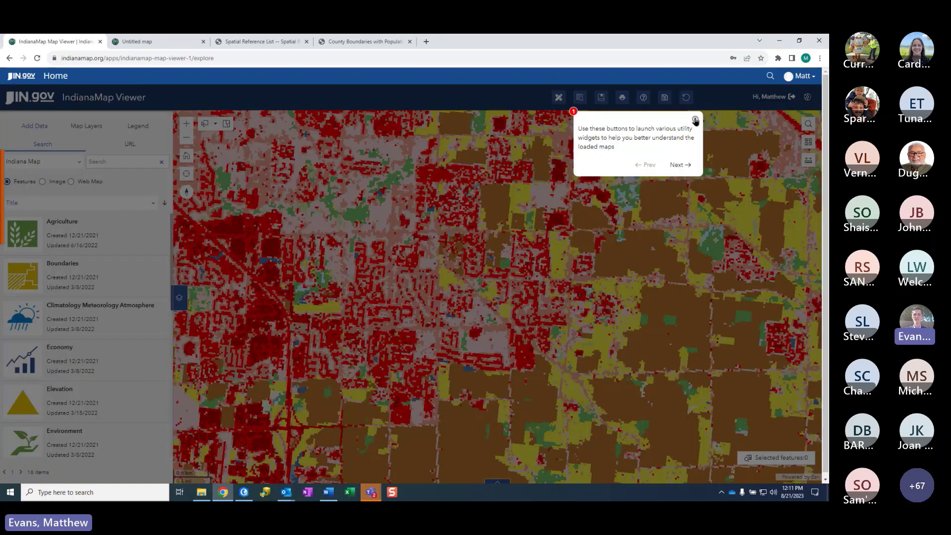
pyautogui.click(695, 121)
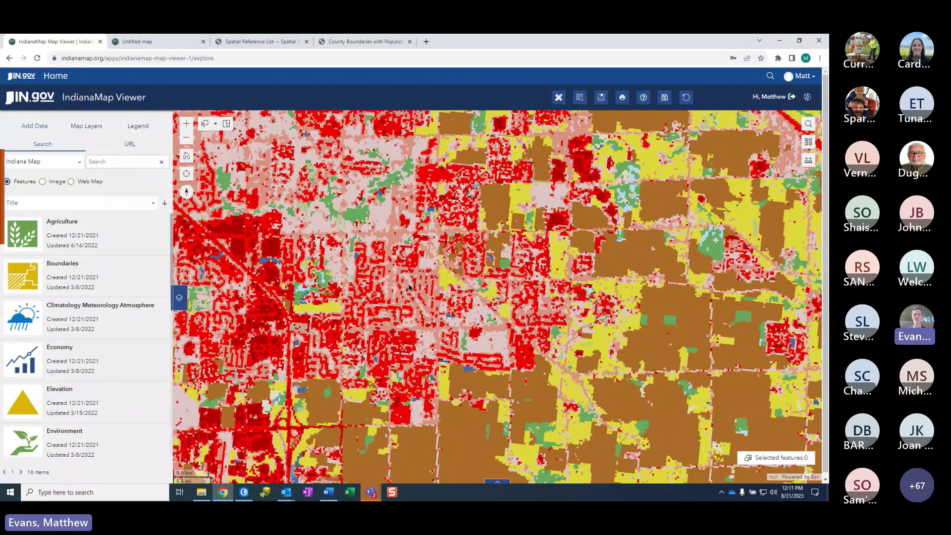
pyautogui.moveTo(548, 251); pyautogui.dragTo(509, 296)
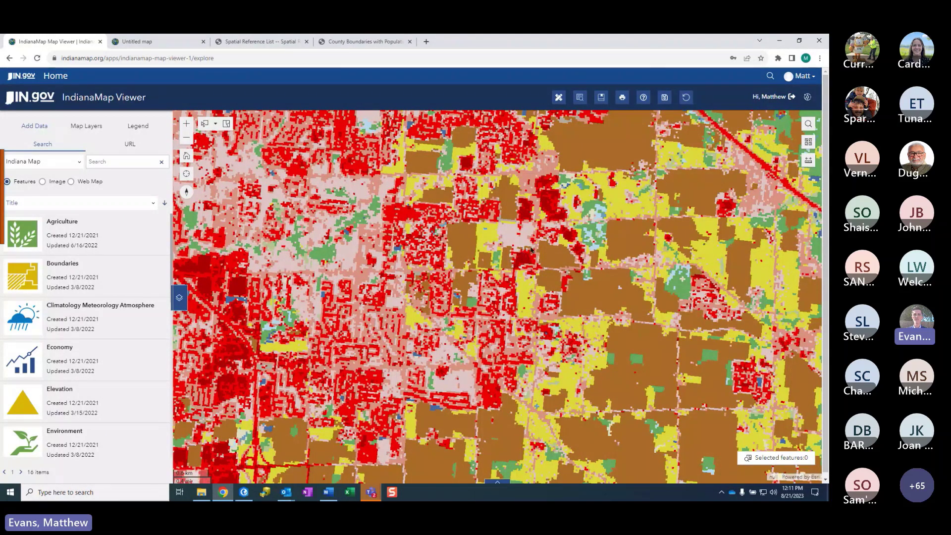
pyautogui.moveTo(487, 172); pyautogui.dragTo(482, 219)
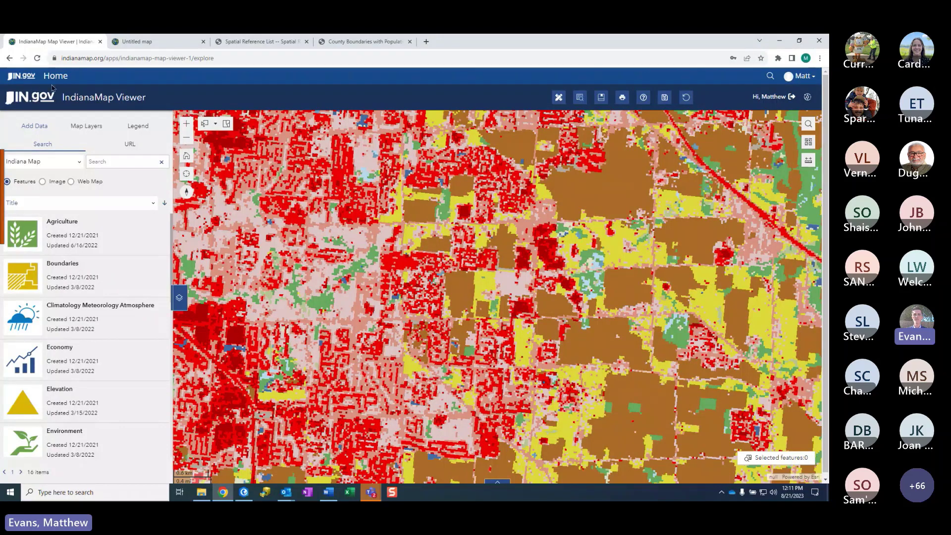
pyautogui.click(9, 58)
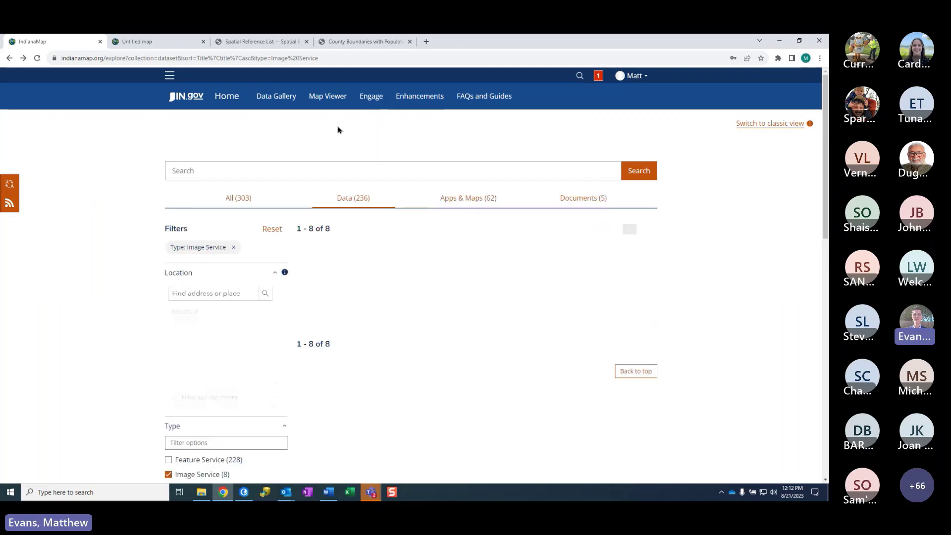
# From the Engage page, open the Community Site in a new tab, view it, then close it
pyautogui.click(366, 102)
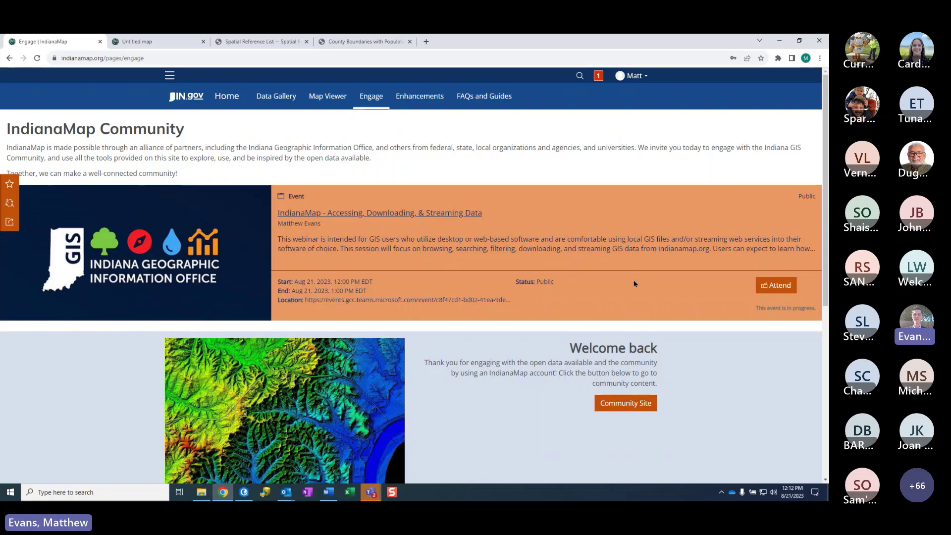
pyautogui.scroll(-3, 580, 220)
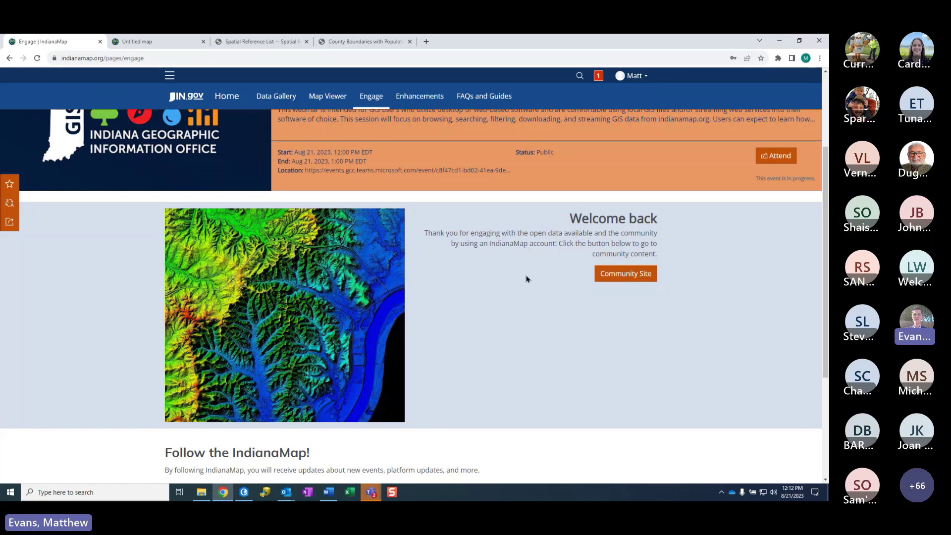
pyautogui.rightClick(636, 278)
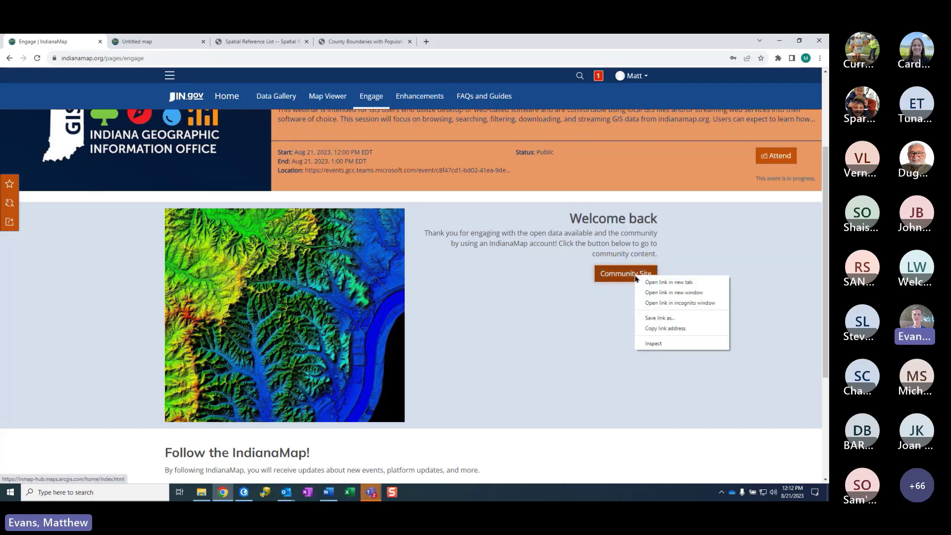
pyautogui.click(664, 282)
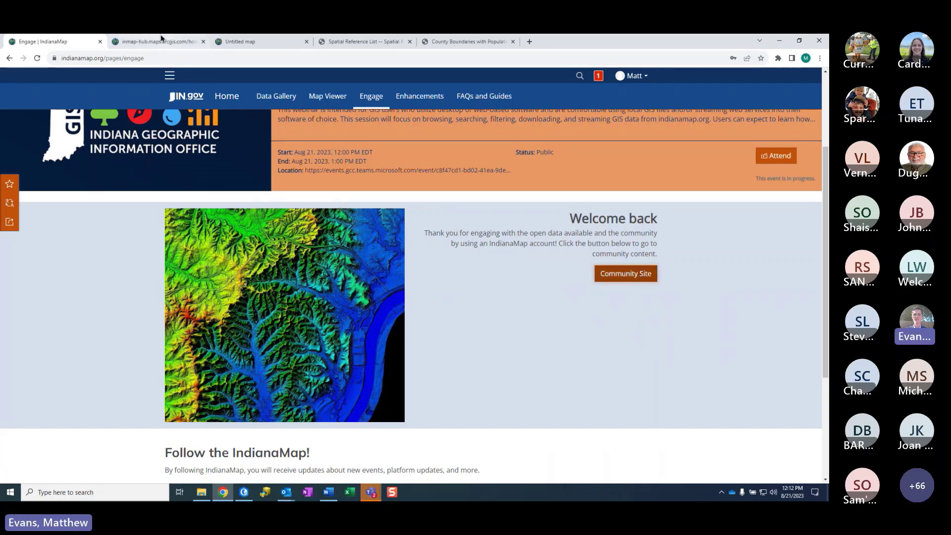
pyautogui.click(159, 41)
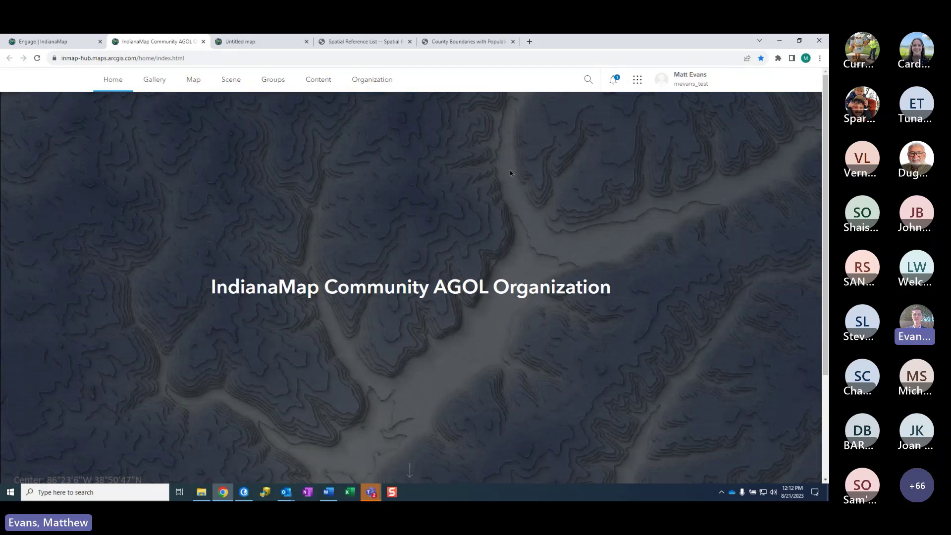
pyautogui.click(203, 43)
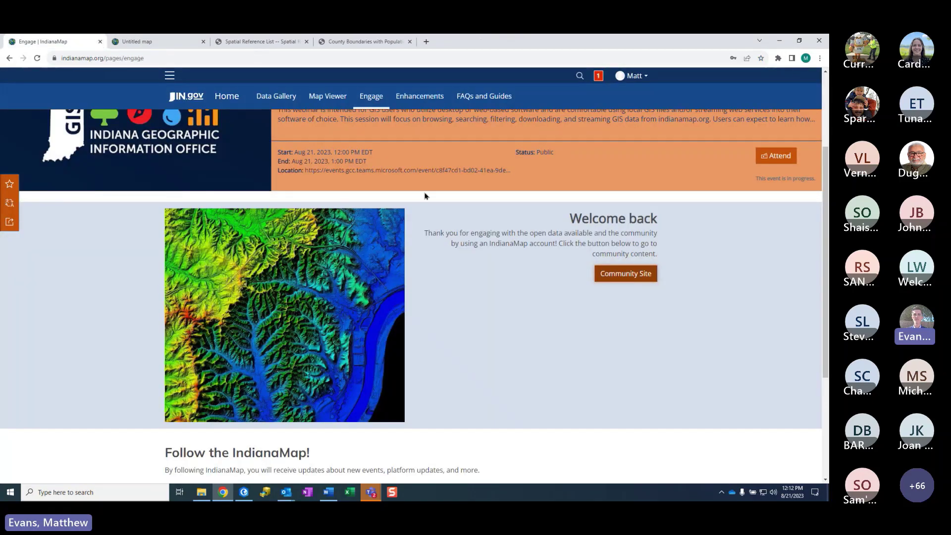
pyautogui.scroll(-3, 496, 230)
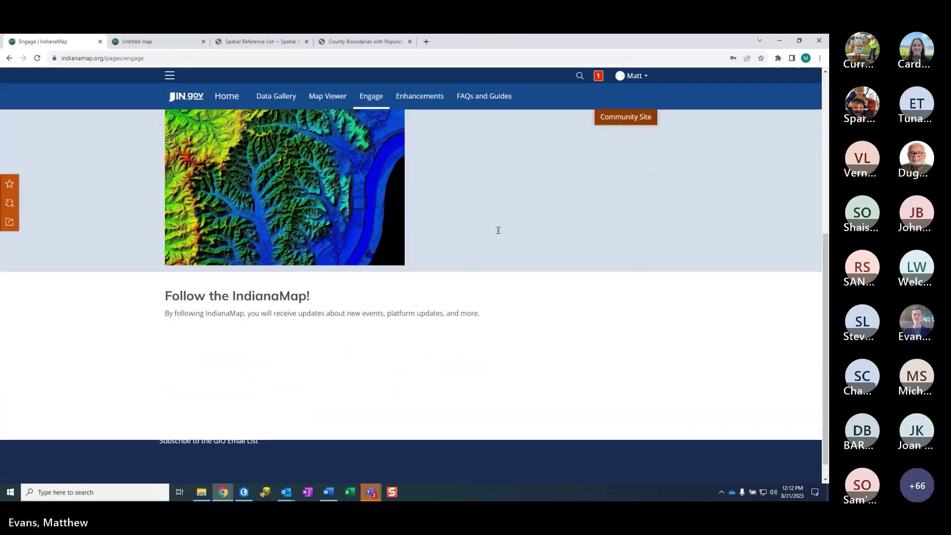
pyautogui.scroll(4, 499, 230)
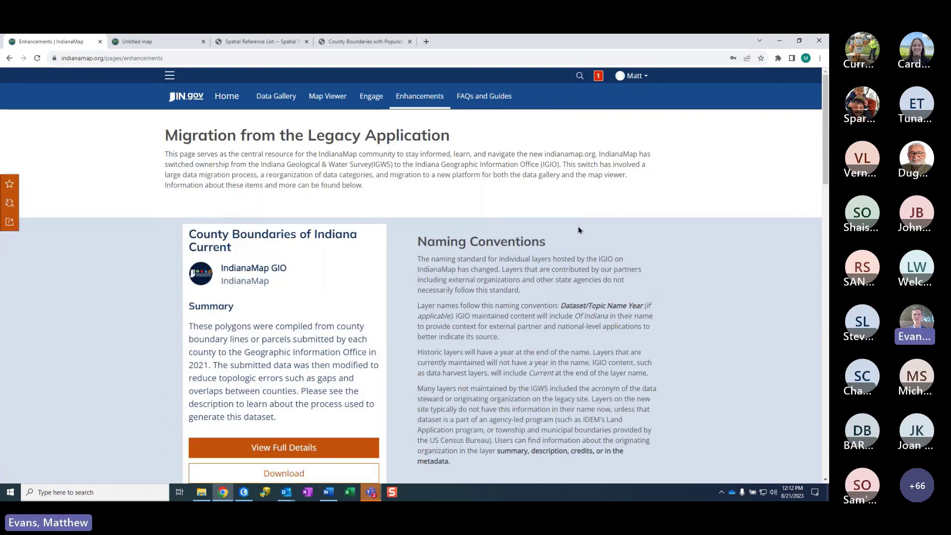
pyautogui.scroll(-1, 579, 231)
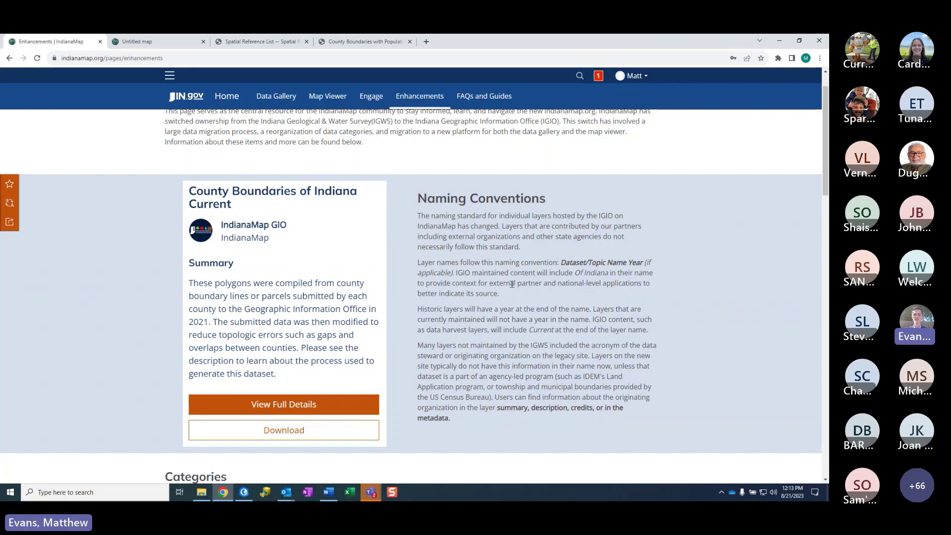
pyautogui.scroll(-5, 512, 295)
pyautogui.scroll(-4, 522, 272)
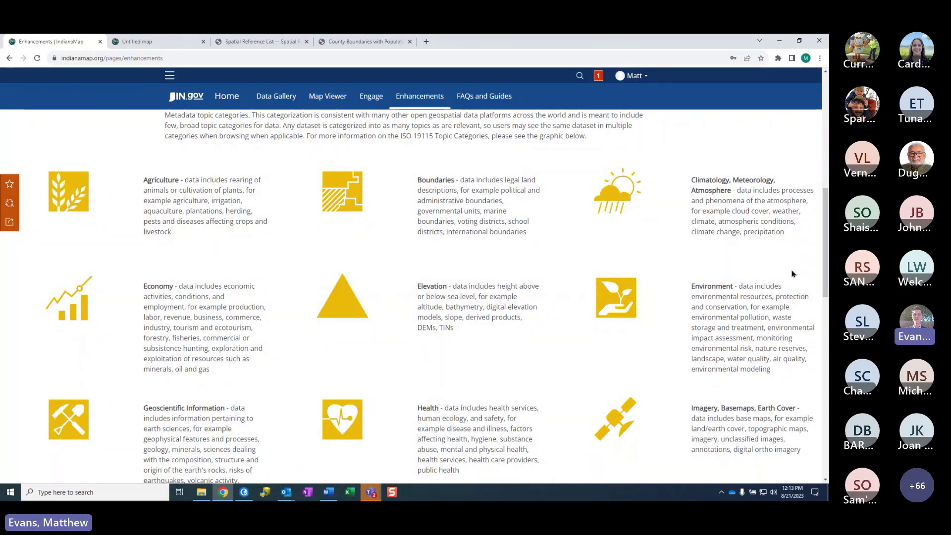
pyautogui.scroll(-2, 582, 284)
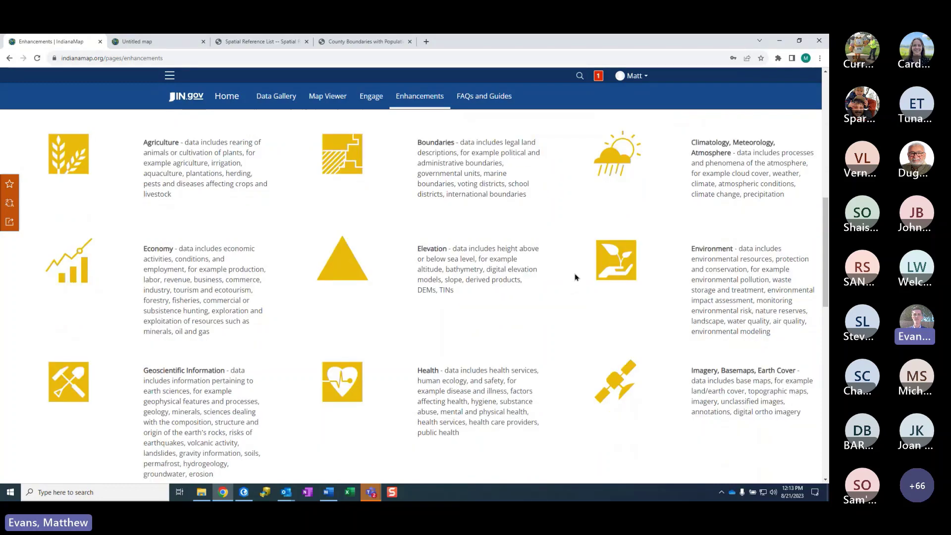
pyautogui.scroll(2, 576, 277)
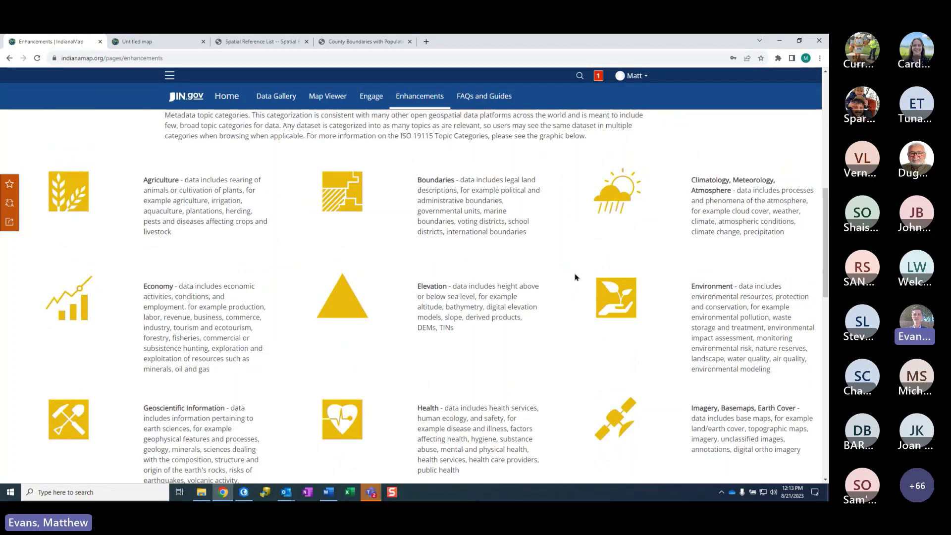
pyautogui.scroll(2, 575, 277)
pyautogui.scroll(-1, 577, 278)
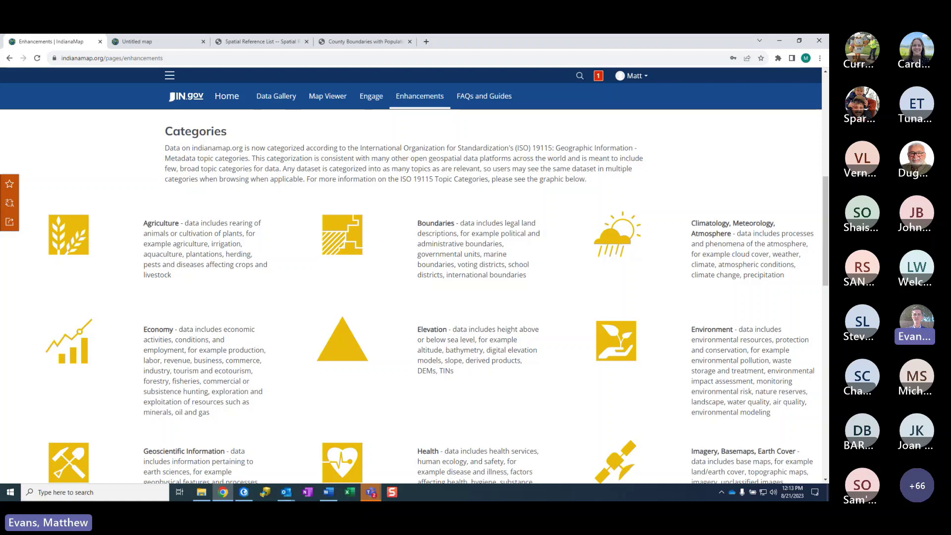
pyautogui.scroll(-1, 564, 300)
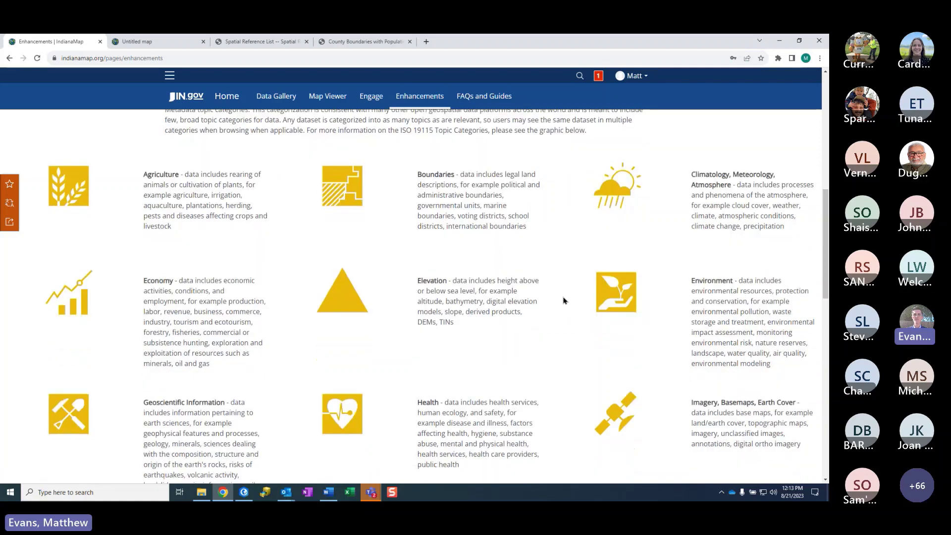
pyautogui.scroll(-4, 563, 300)
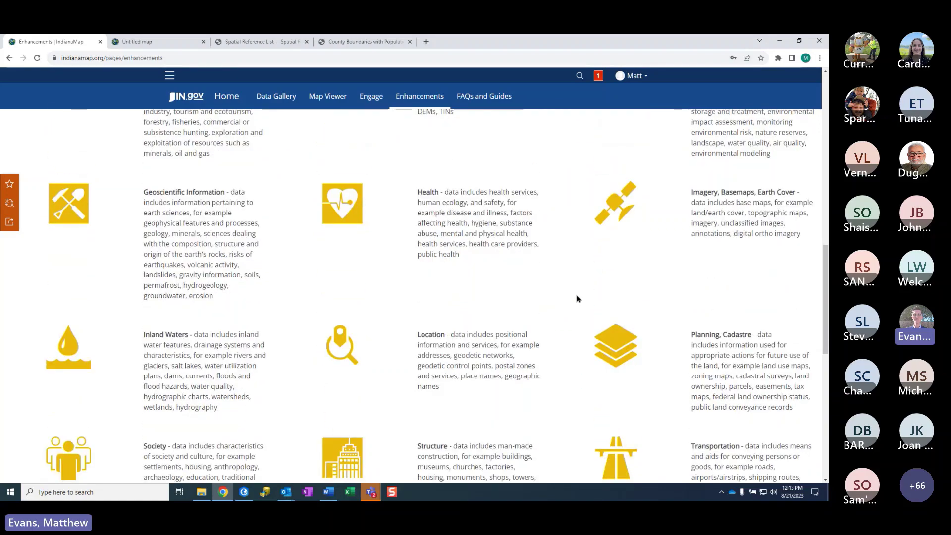
pyautogui.scroll(-2, 580, 297)
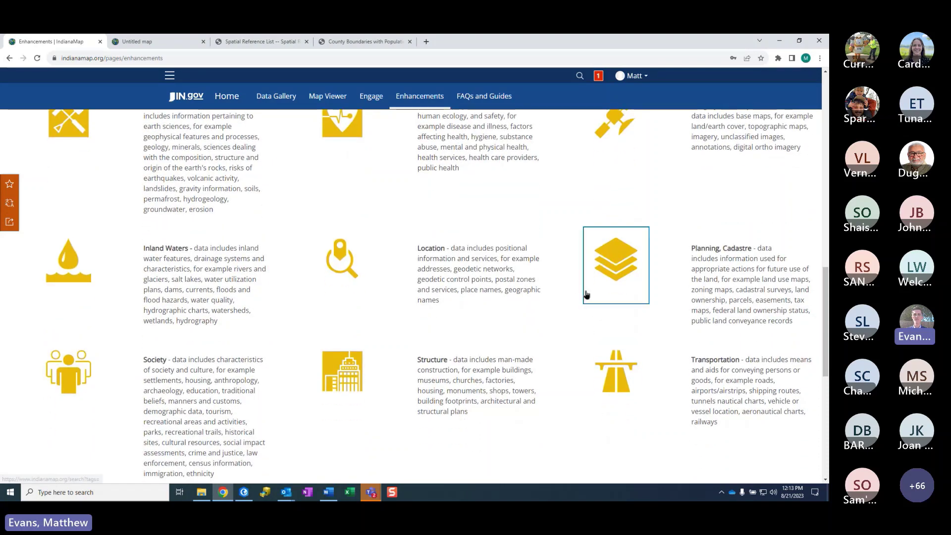
pyautogui.scroll(-1, 577, 298)
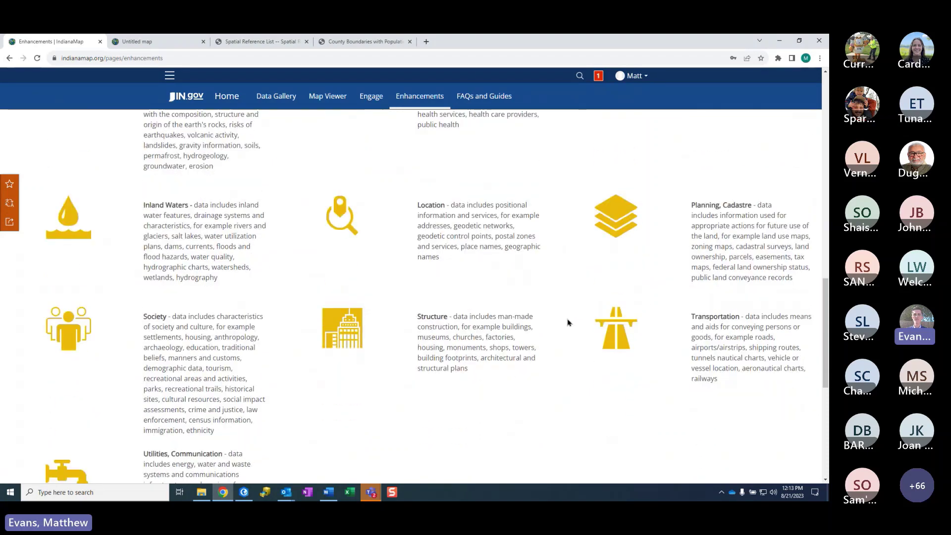
pyautogui.scroll(1, 572, 402)
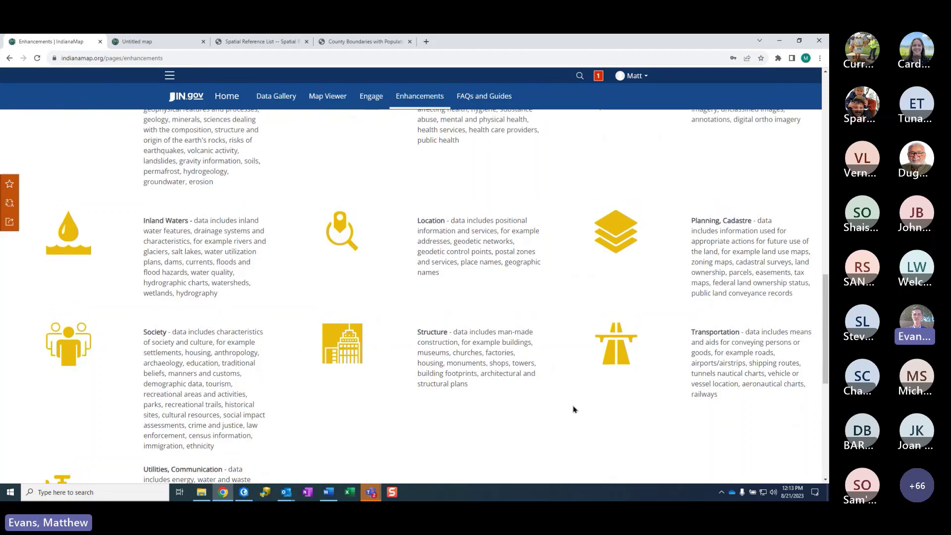
pyautogui.scroll(2, 573, 408)
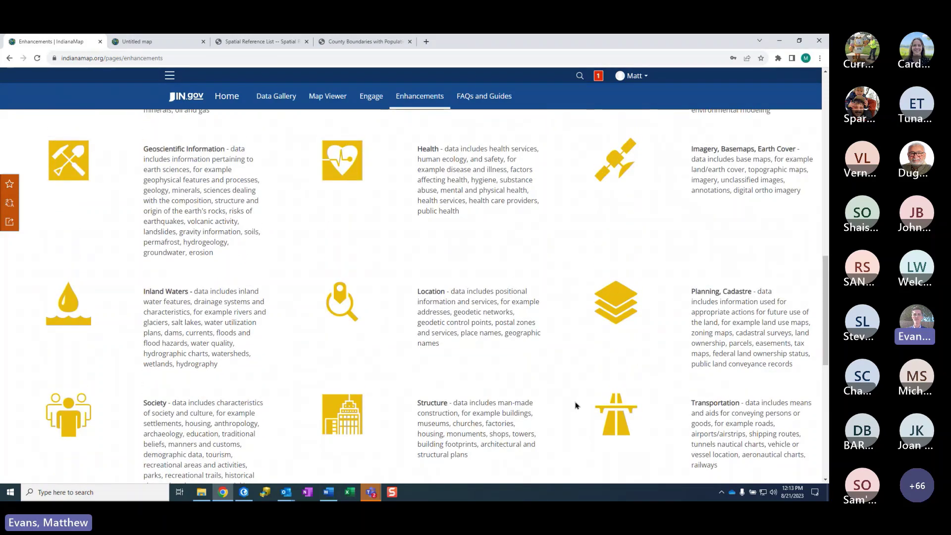
pyautogui.scroll(3, 575, 405)
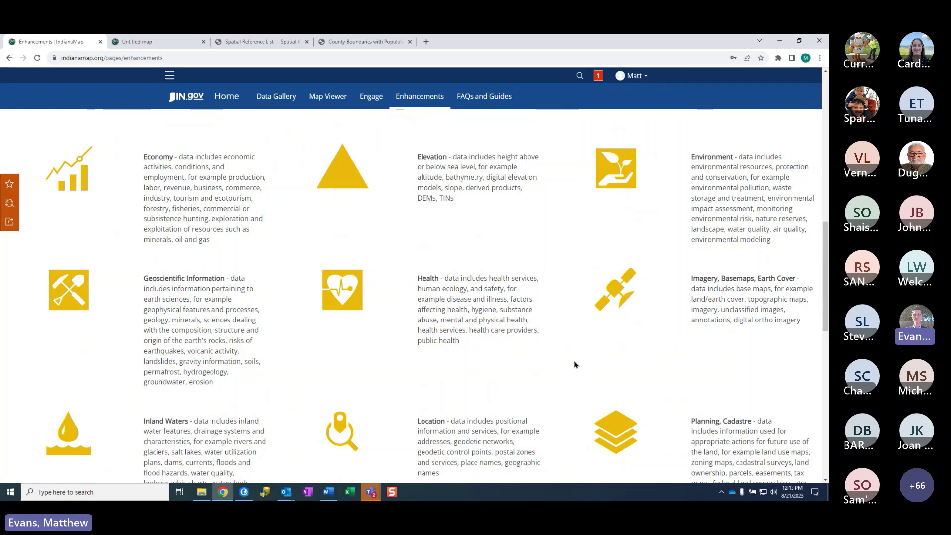
pyautogui.scroll(2, 573, 365)
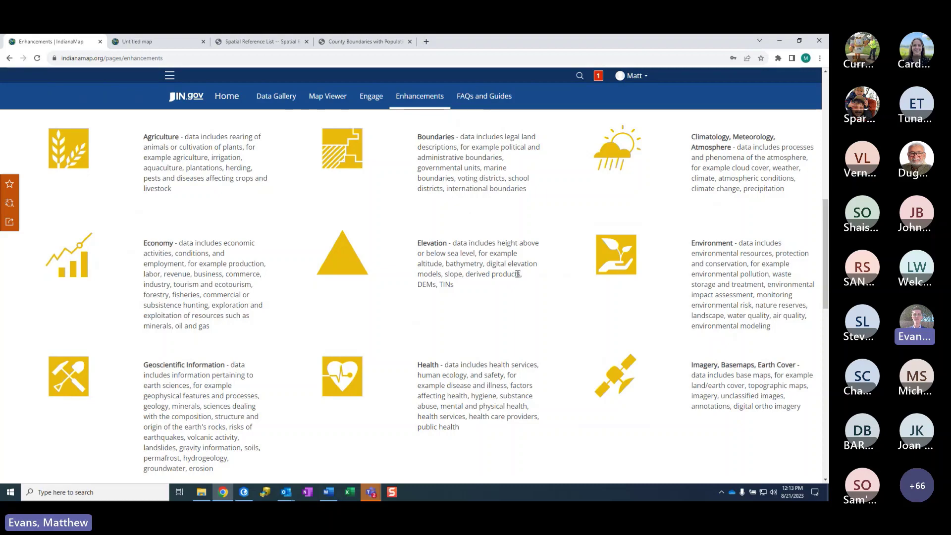
pyautogui.scroll(-2, 526, 277)
pyautogui.scroll(-10, 526, 277)
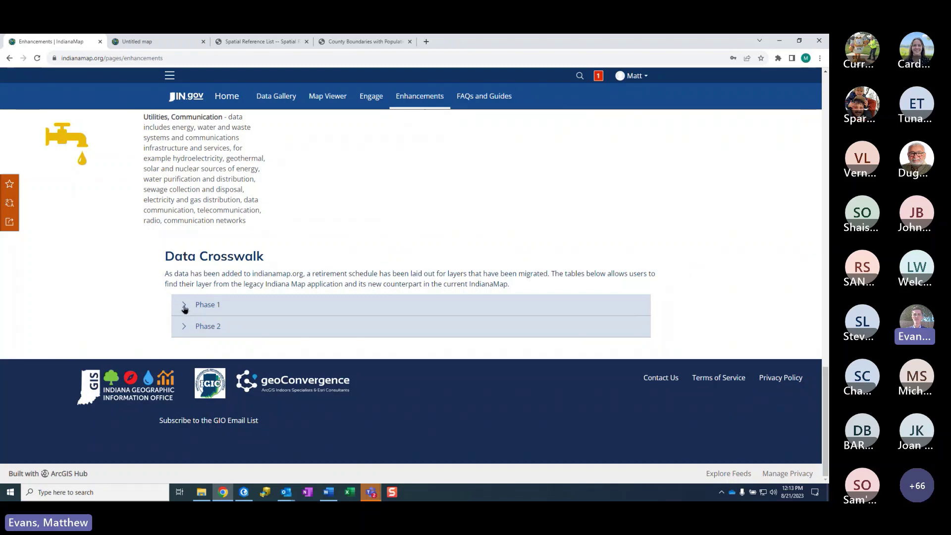
# Expand the Phase 1 and Phase 2 crosswalk details on the migration page
pyautogui.click(184, 307)
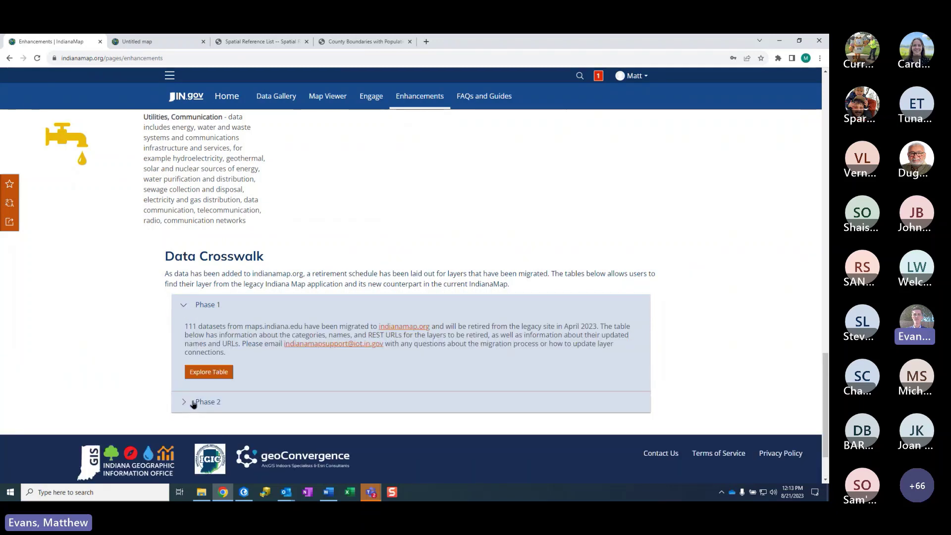
pyautogui.click(193, 402)
pyautogui.scroll(-1, 133, 315)
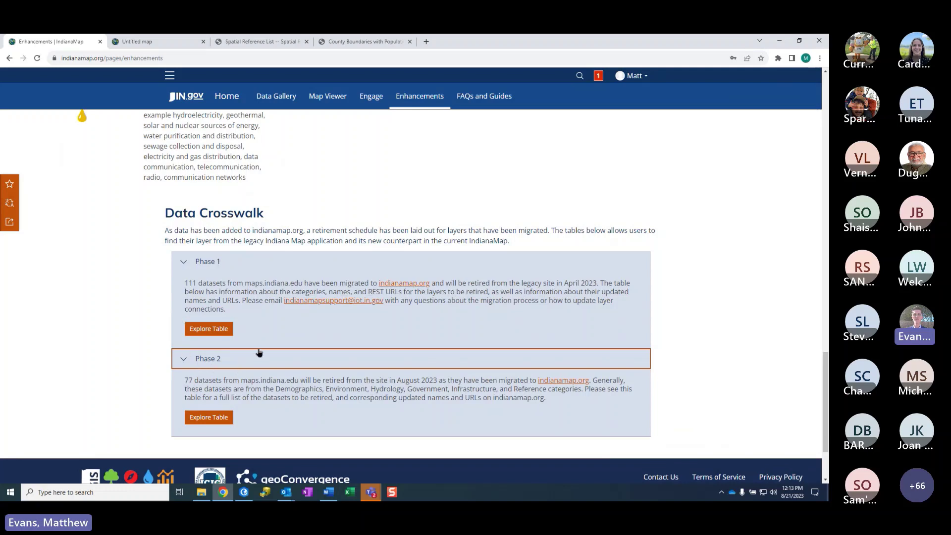
pyautogui.click(210, 419)
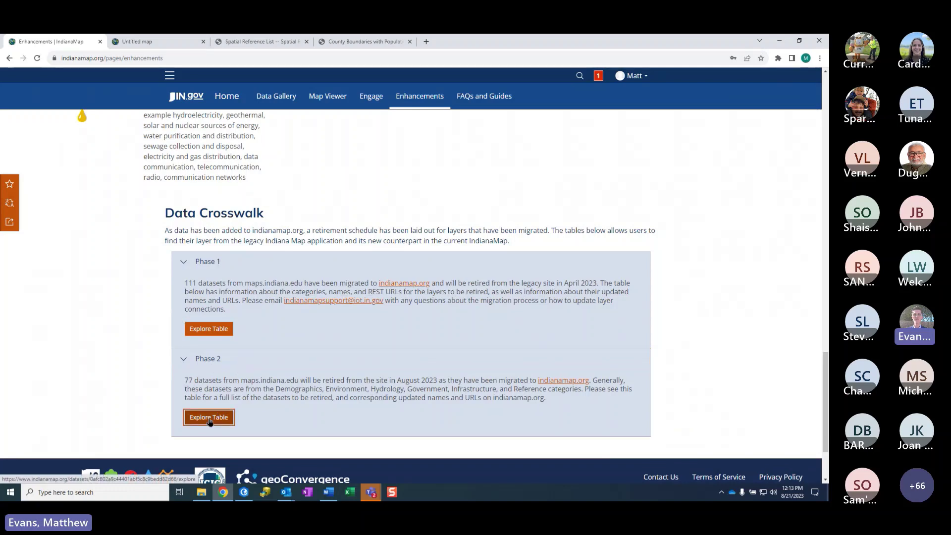
pyautogui.click(90, 162)
pyautogui.scroll(-1, 162, 280)
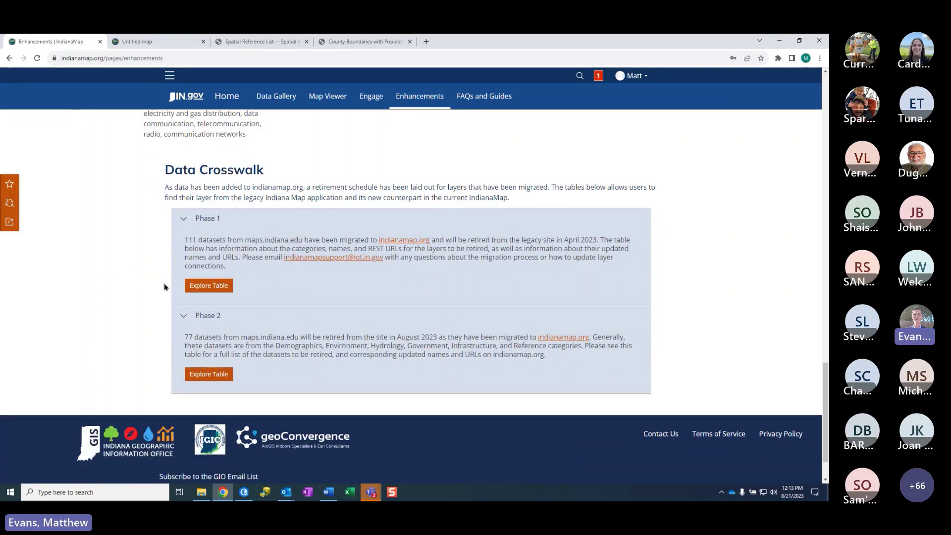
# Open and scroll through the 77-row Phase 2 crosswalk table, then go back
pyautogui.click(207, 376)
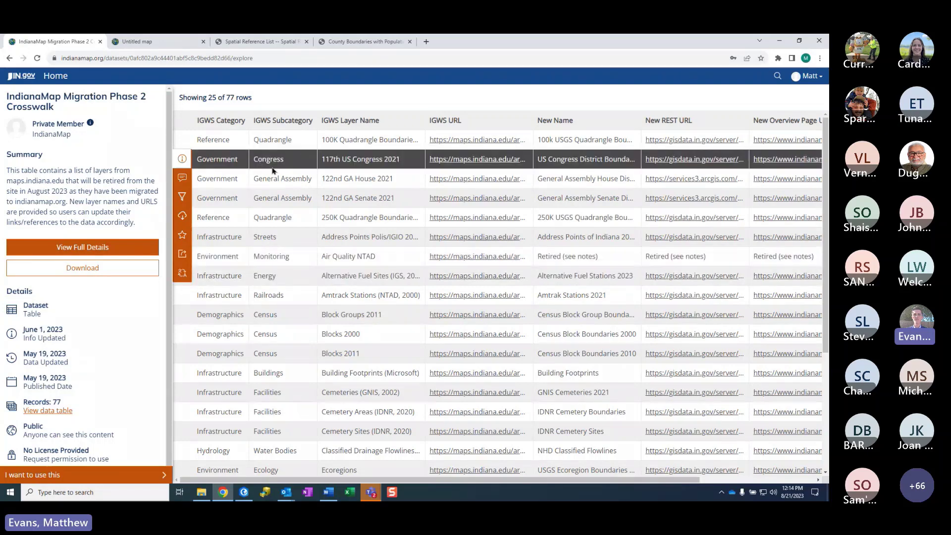
pyautogui.scroll(-1, 377, 196)
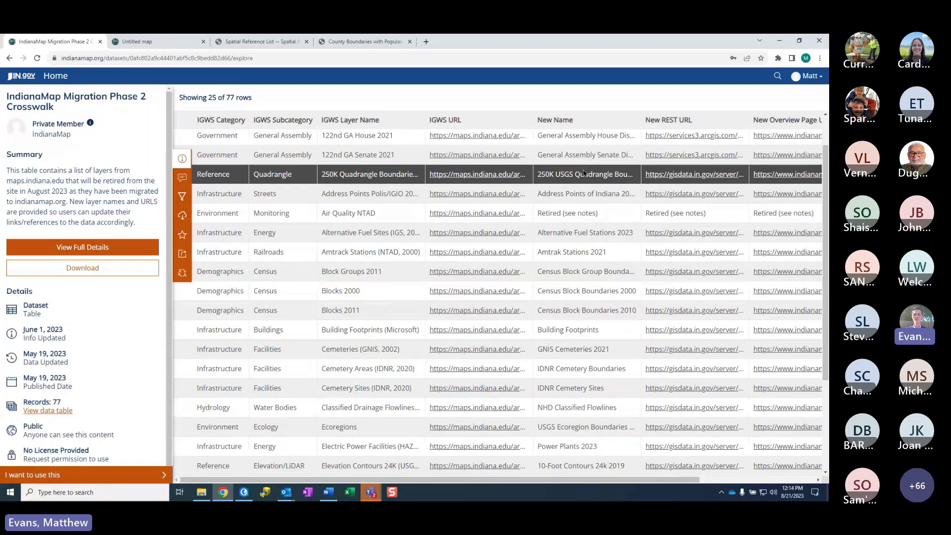
pyautogui.scroll(-1, 584, 248)
pyautogui.moveTo(641, 480); pyautogui.dragTo(758, 484)
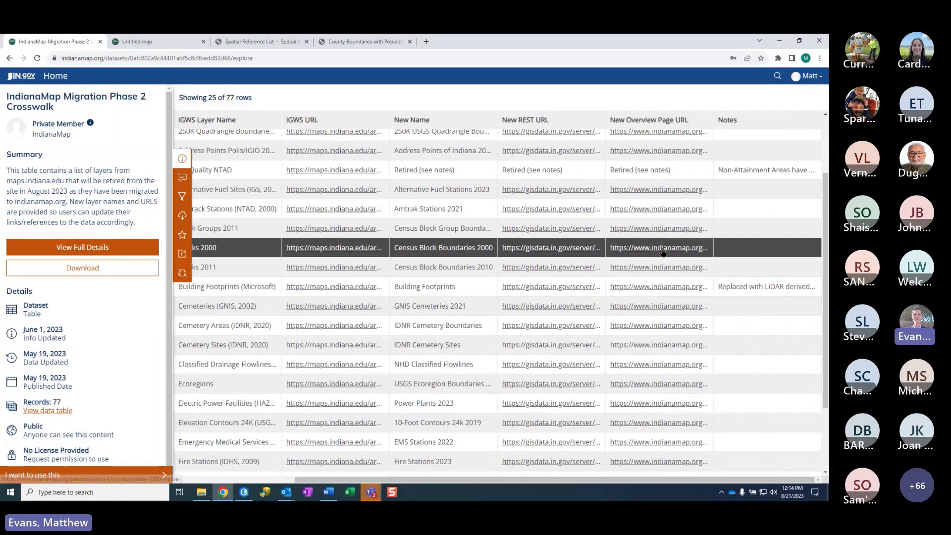
pyautogui.scroll(2, 663, 253)
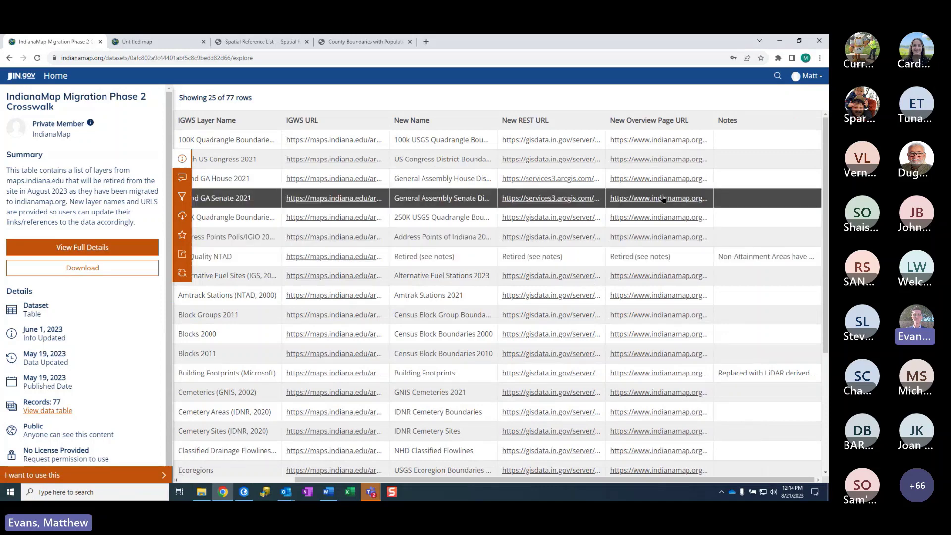
pyautogui.scroll(-6, 670, 206)
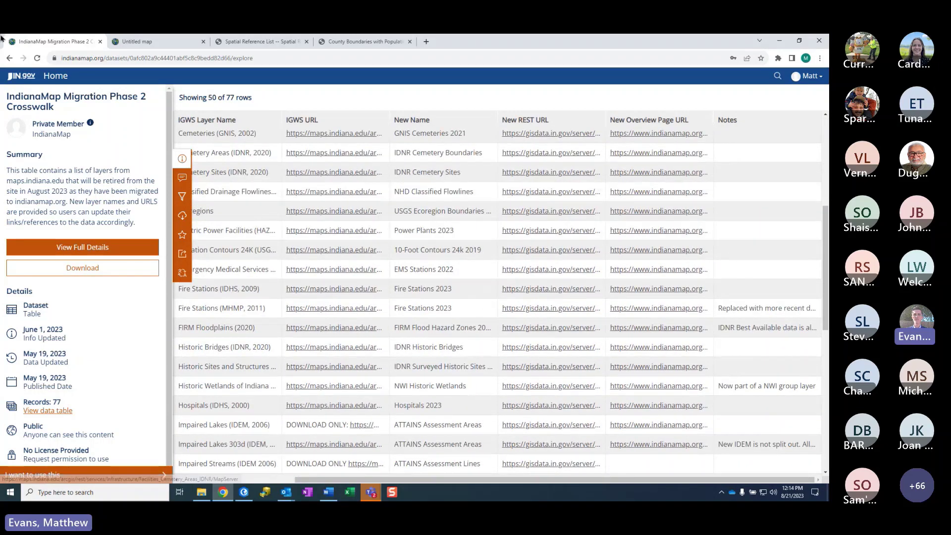
pyautogui.click(9, 58)
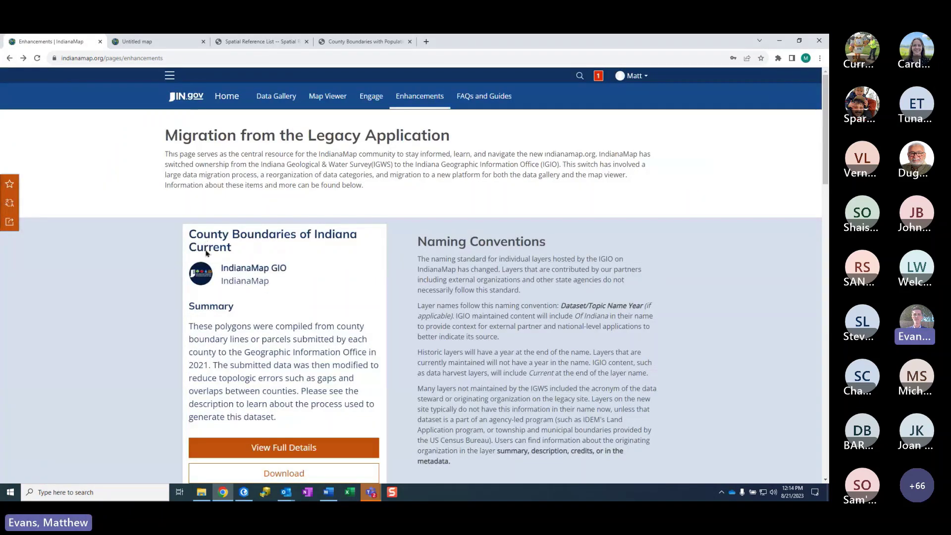
# Scroll through the Enhancements page categories, then go to FAQs and Guides
pyautogui.scroll(-10, 206, 253)
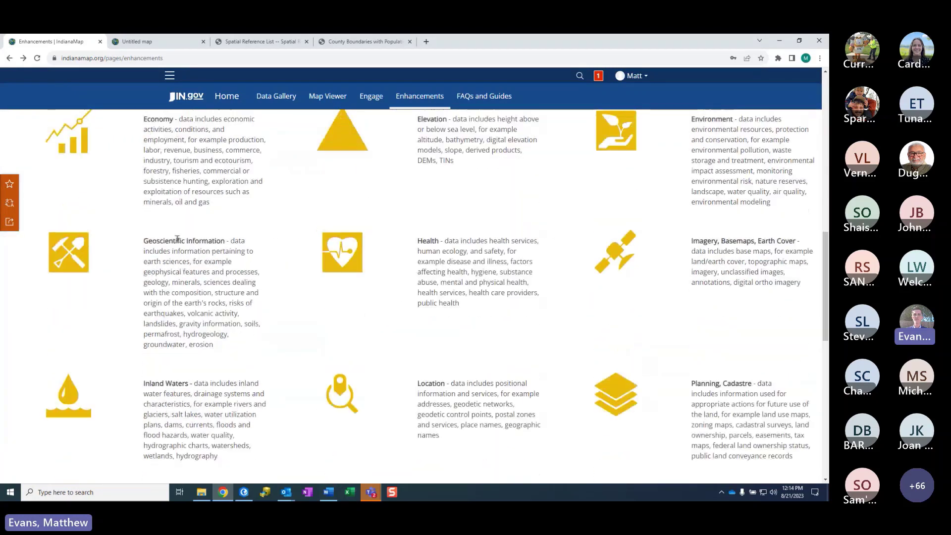
pyautogui.scroll(-8, 295, 290)
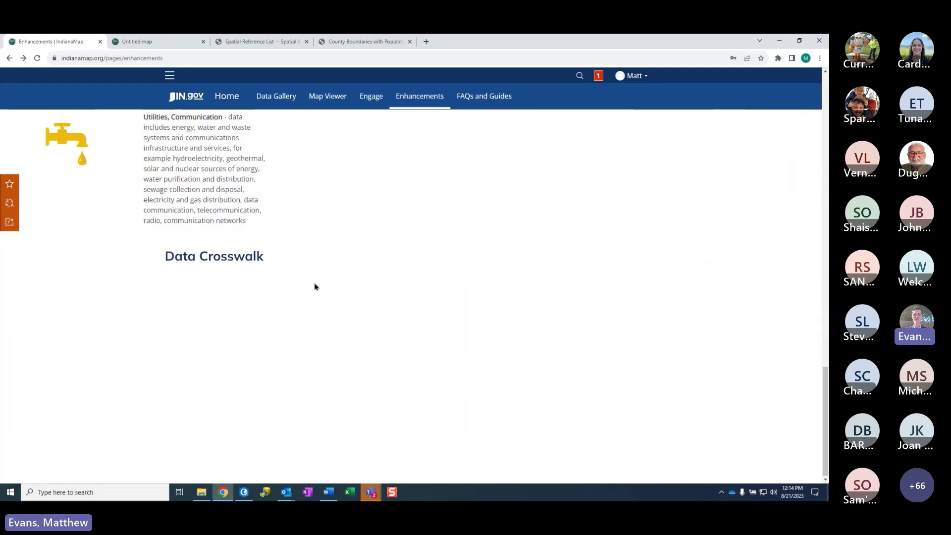
pyautogui.scroll(15, 340, 286)
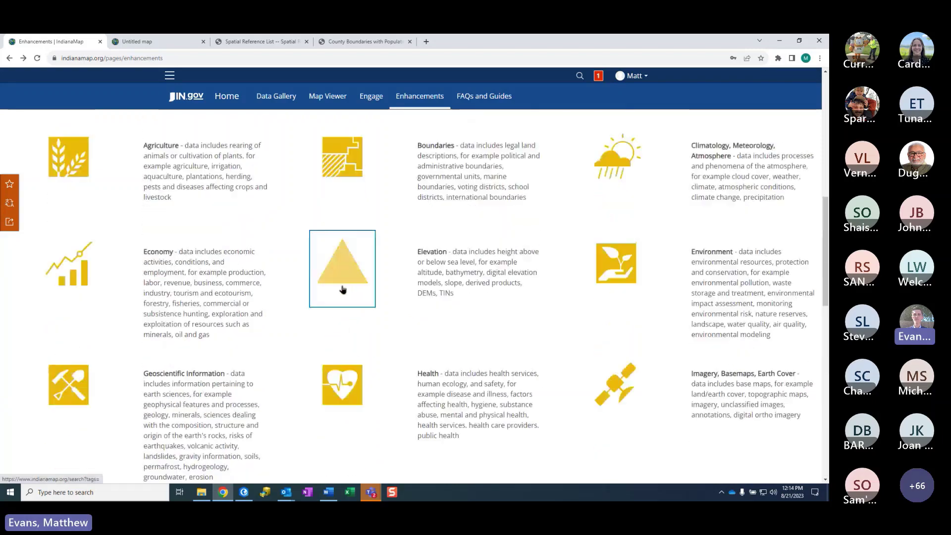
pyautogui.scroll(4, 341, 289)
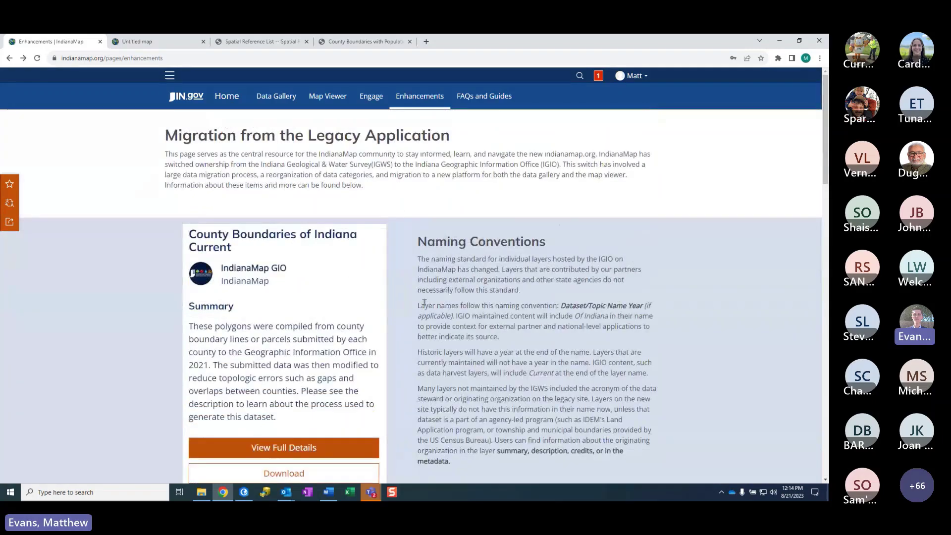
pyautogui.click(473, 96)
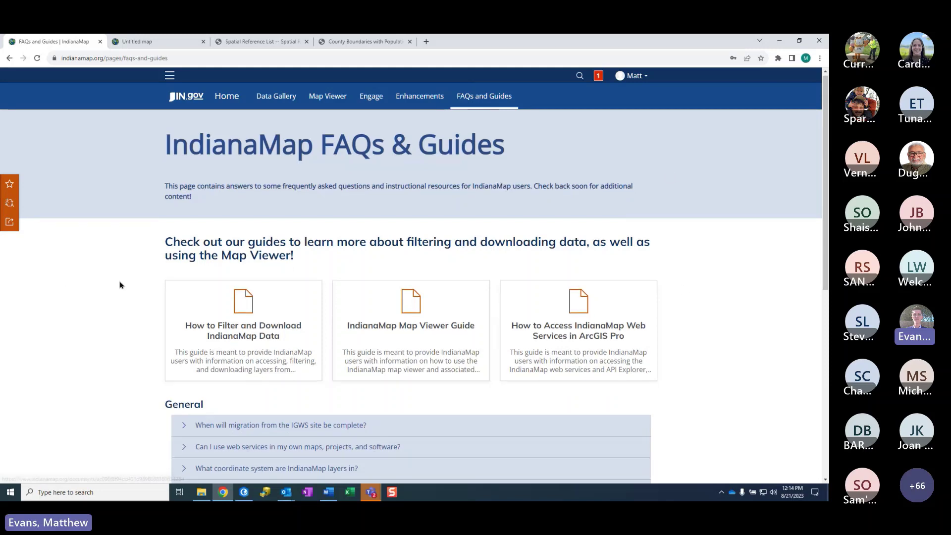
pyautogui.scroll(-4, 102, 285)
pyautogui.scroll(-2, 97, 286)
pyautogui.scroll(1, 98, 286)
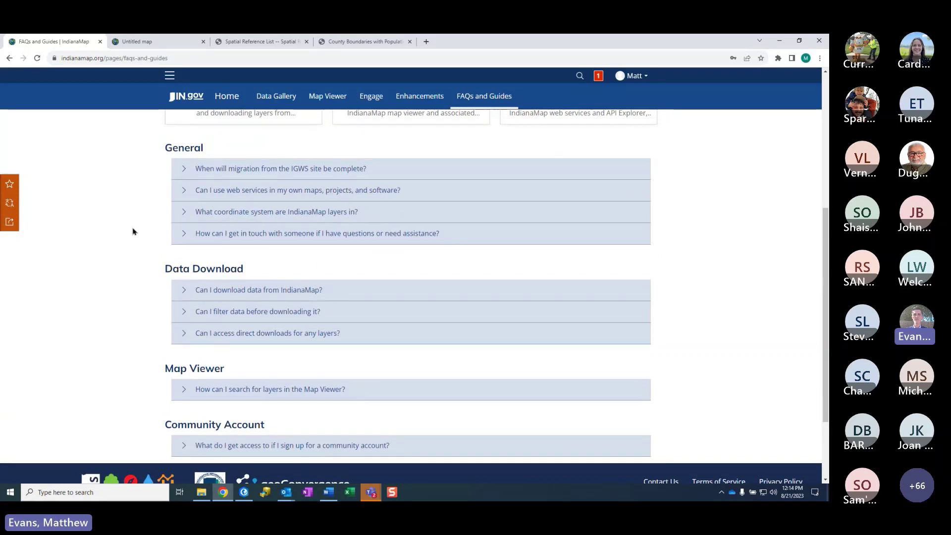
pyautogui.scroll(1, 132, 232)
pyautogui.scroll(-1, 132, 231)
pyautogui.scroll(5, 166, 423)
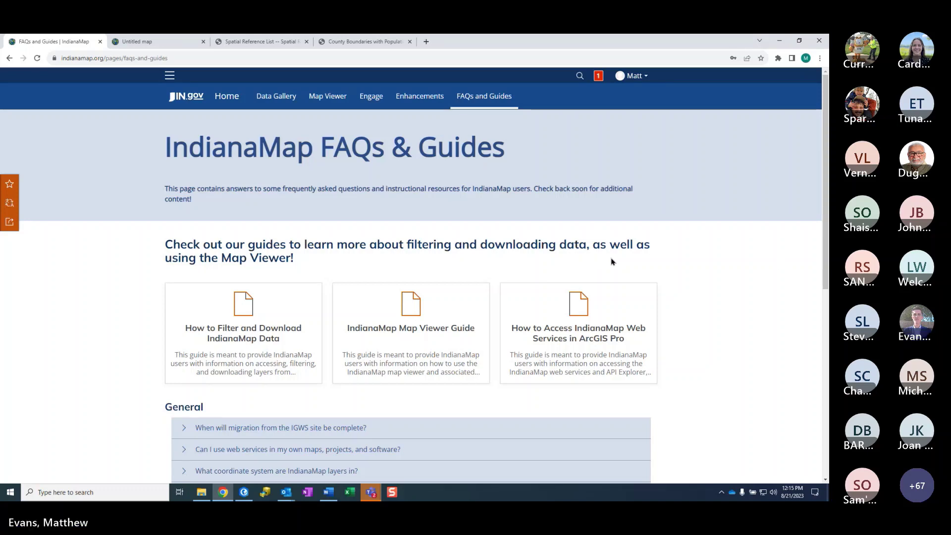
# Return to the home page and run a site-wide search for 'data harvest'
pyautogui.click(217, 97)
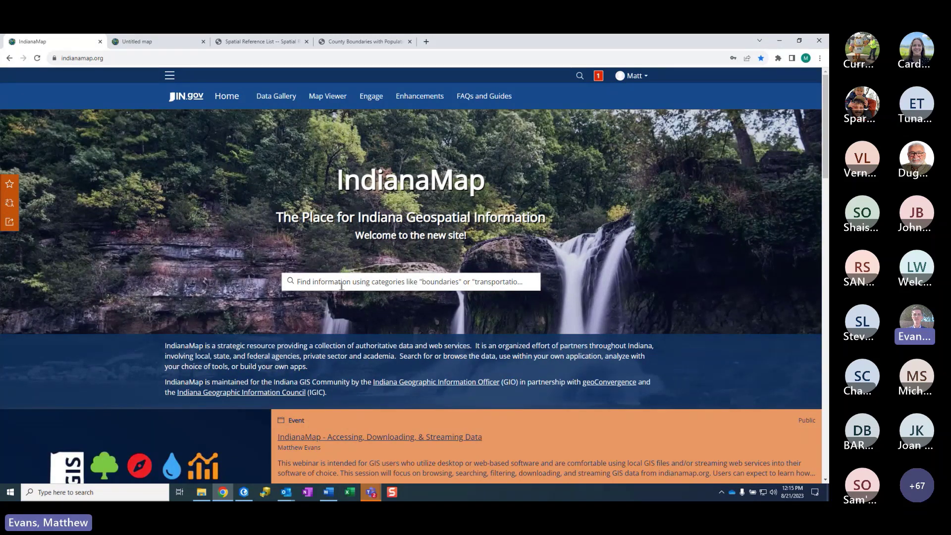
pyautogui.click(369, 282)
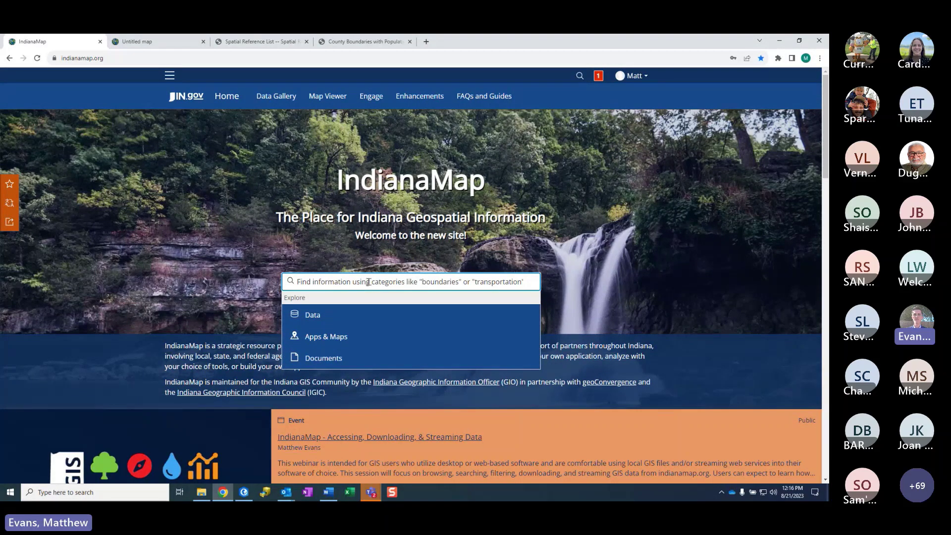
pyautogui.write('d')
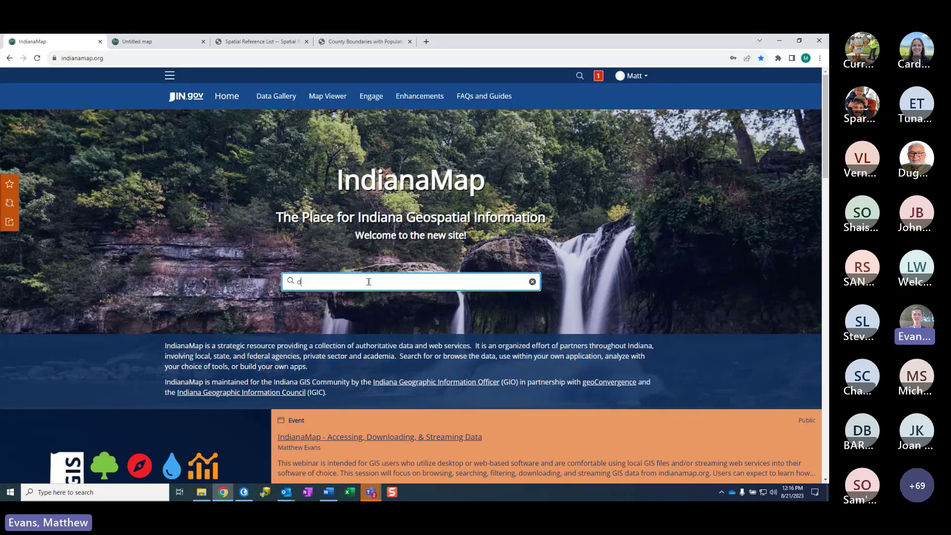
pyautogui.write('ata harvest')
pyautogui.press('Return')
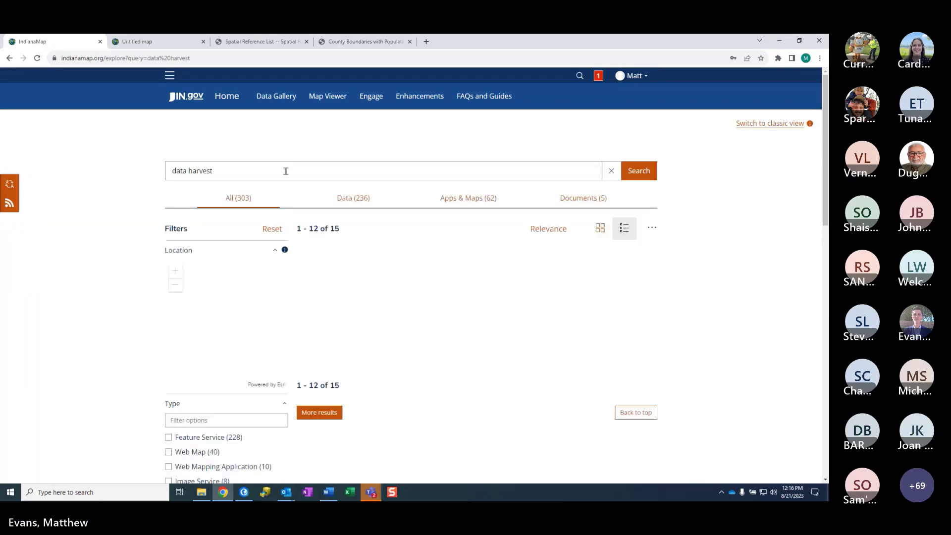
pyautogui.scroll(-1, 121, 217)
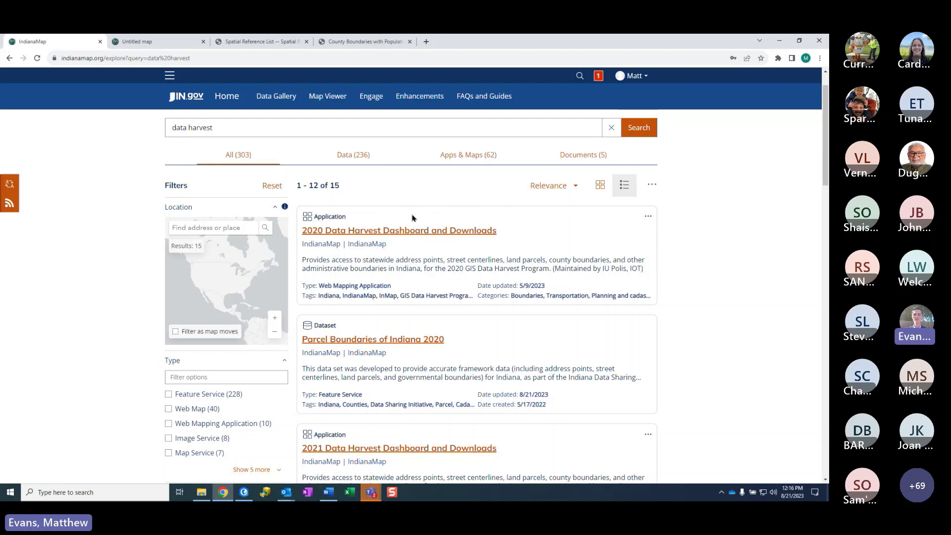
# Sort the 'data harvest' search results by title
pyautogui.scroll(1, 412, 218)
pyautogui.click(545, 228)
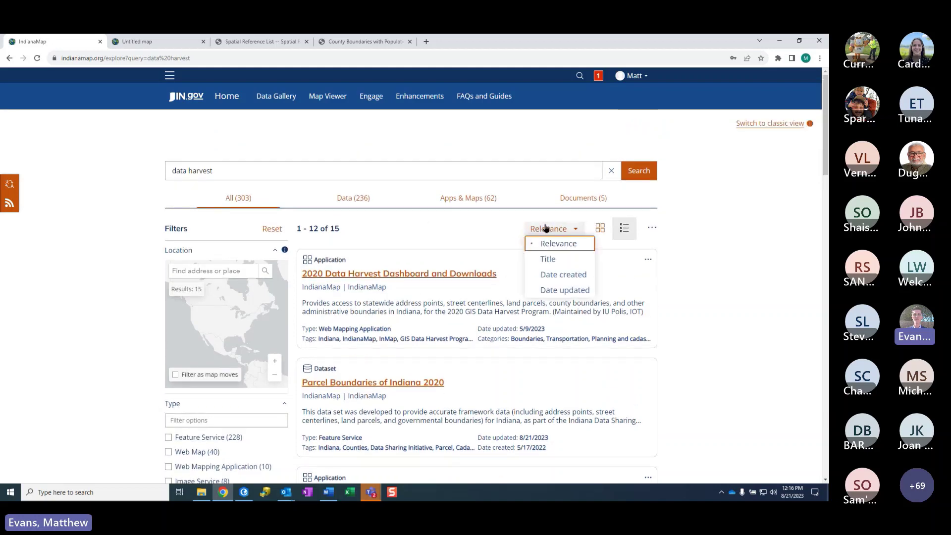
pyautogui.click(553, 260)
pyautogui.scroll(-2, 123, 246)
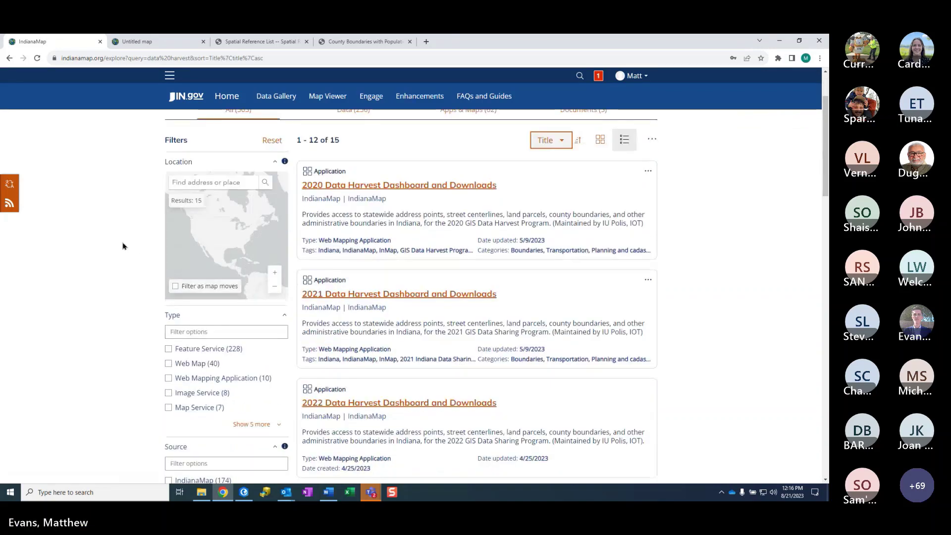
pyautogui.scroll(-2, 124, 247)
pyautogui.scroll(1, 143, 253)
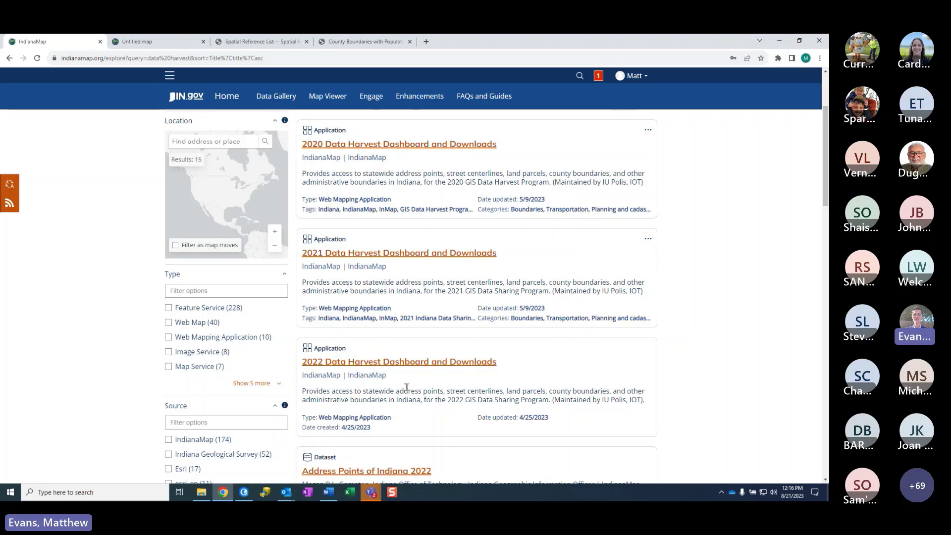
pyautogui.scroll(1, 406, 386)
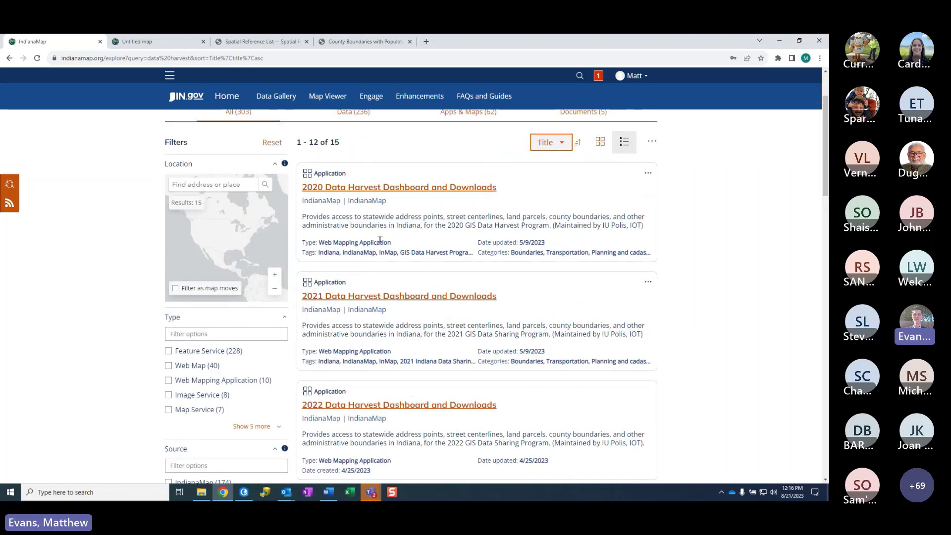
# Scroll through the 15 matches, from the Data Harvest Dashboards to Parcel Boundaries, and back up
pyautogui.scroll(-5, 396, 240)
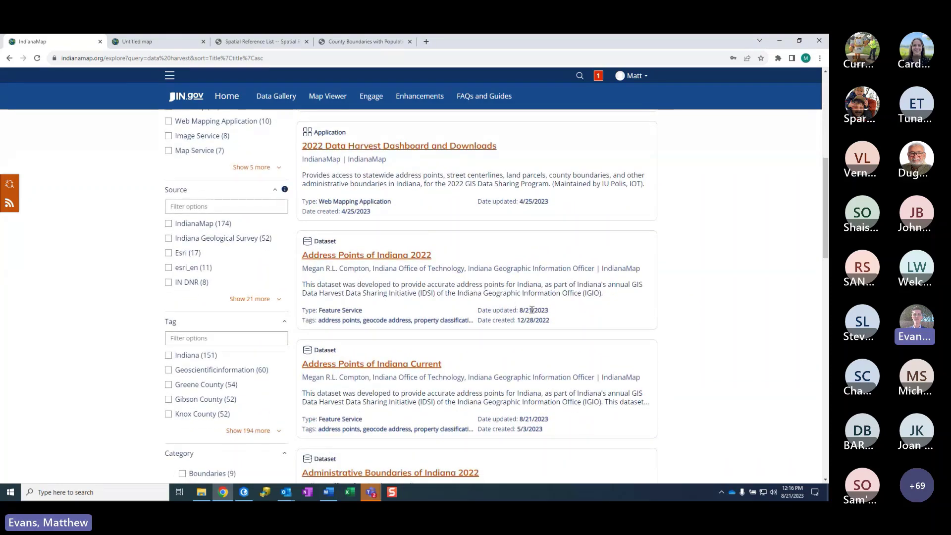
pyautogui.scroll(-2, 532, 310)
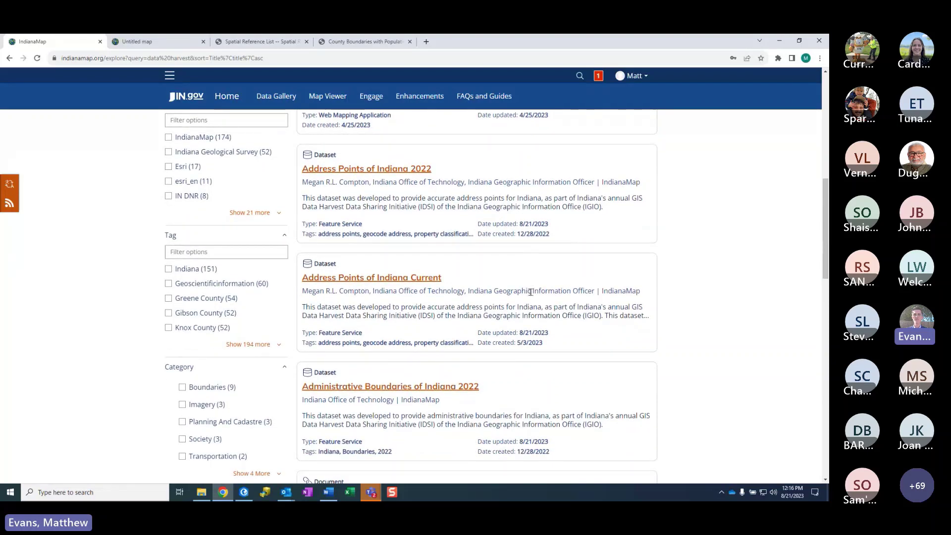
pyautogui.scroll(-1, 579, 309)
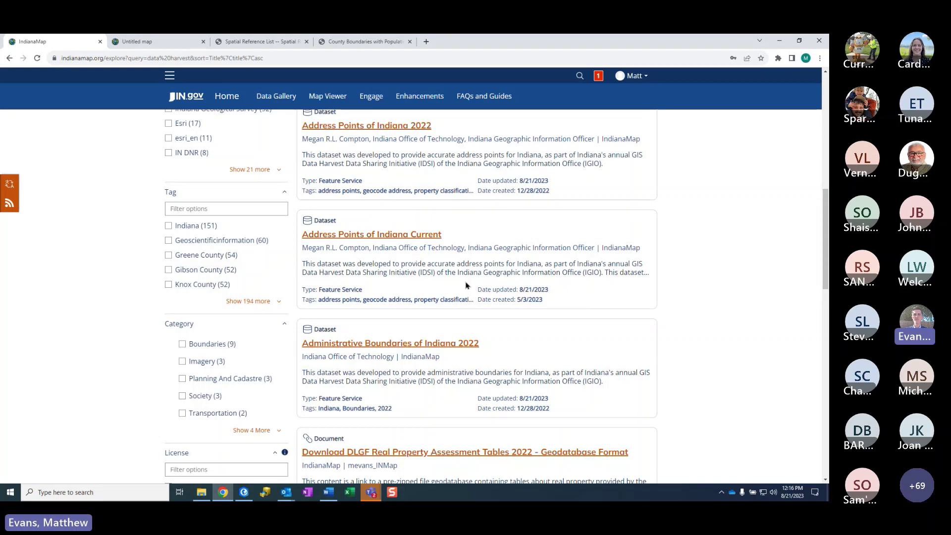
pyautogui.scroll(-6, 466, 285)
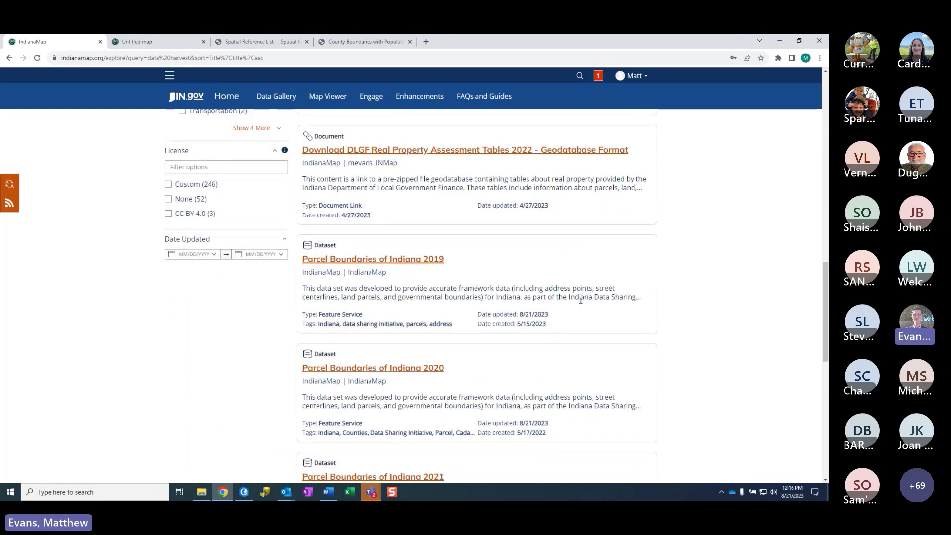
pyautogui.scroll(-2, 582, 301)
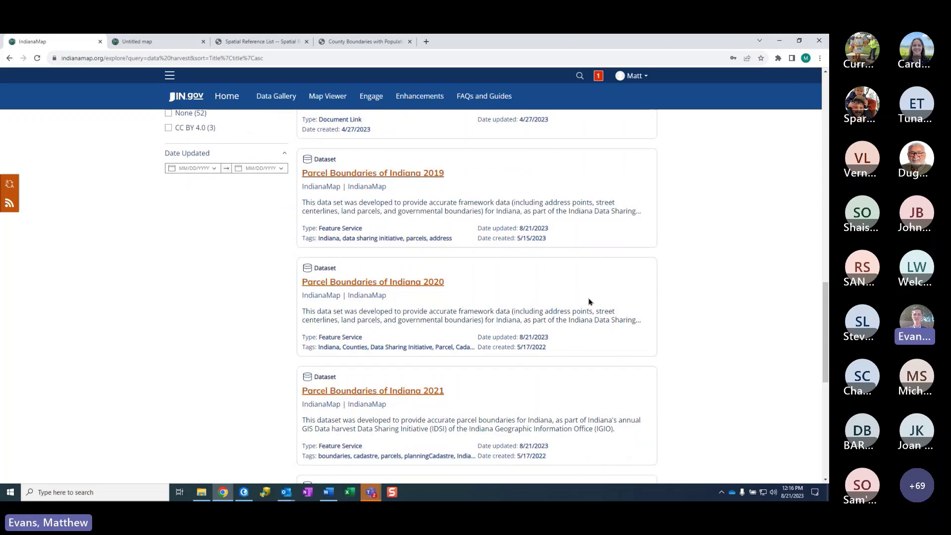
pyautogui.scroll(8, 589, 301)
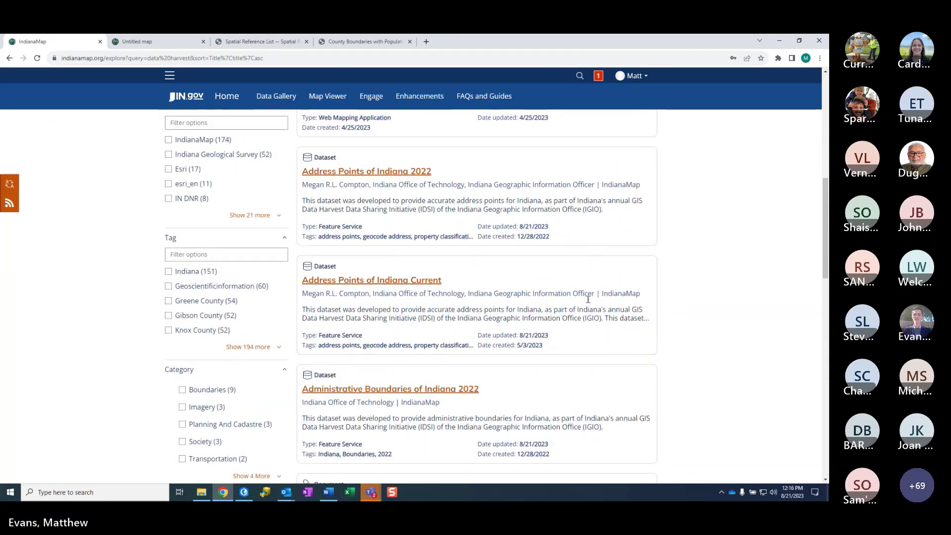
pyautogui.scroll(9, 590, 298)
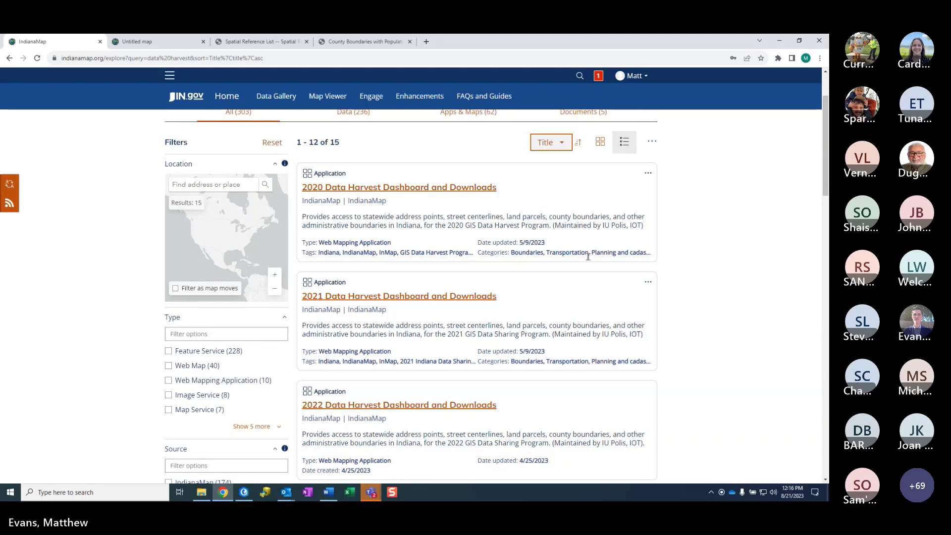
pyautogui.scroll(2, 589, 250)
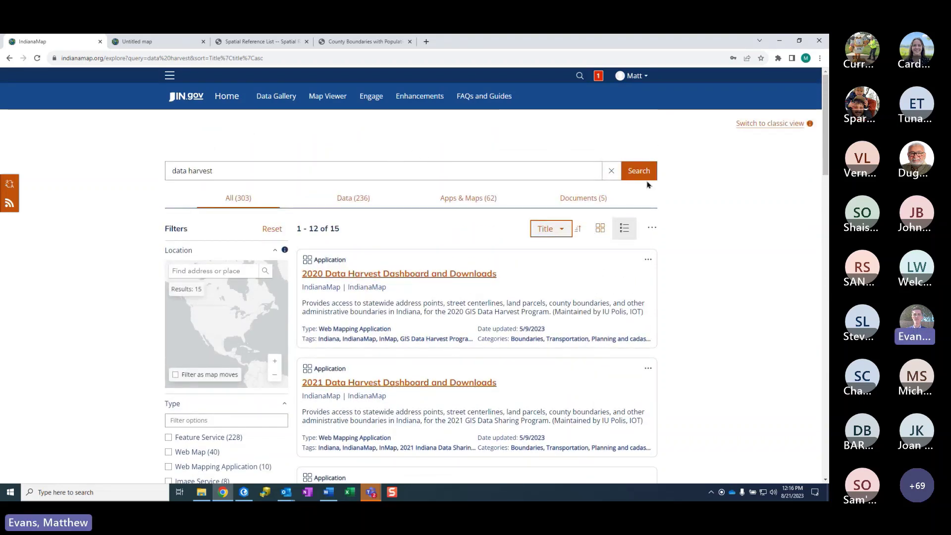
# Remove the data harvest query and sort all 303 catalogue items by Date created, Wayne County Addresses first
pyautogui.click(612, 170)
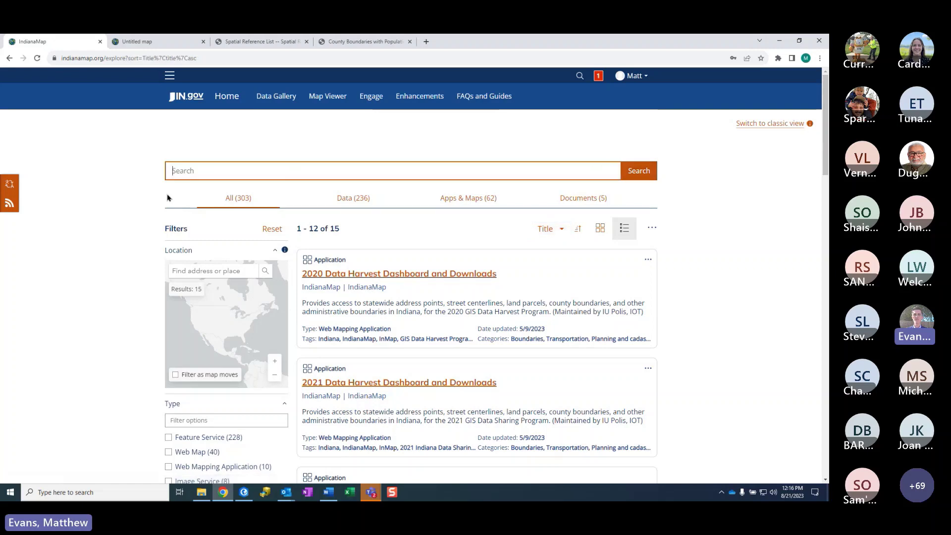
pyautogui.click(560, 229)
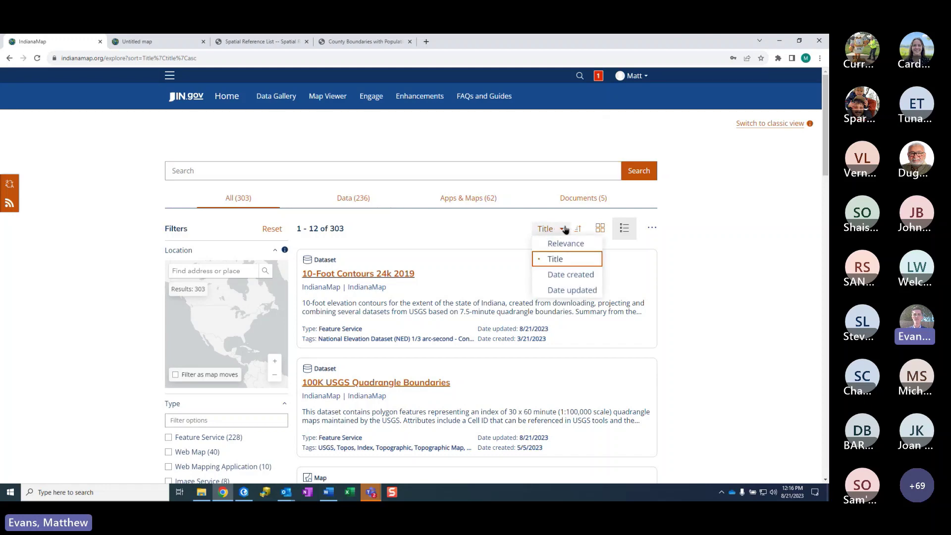
pyautogui.click(569, 279)
pyautogui.scroll(-1, 135, 208)
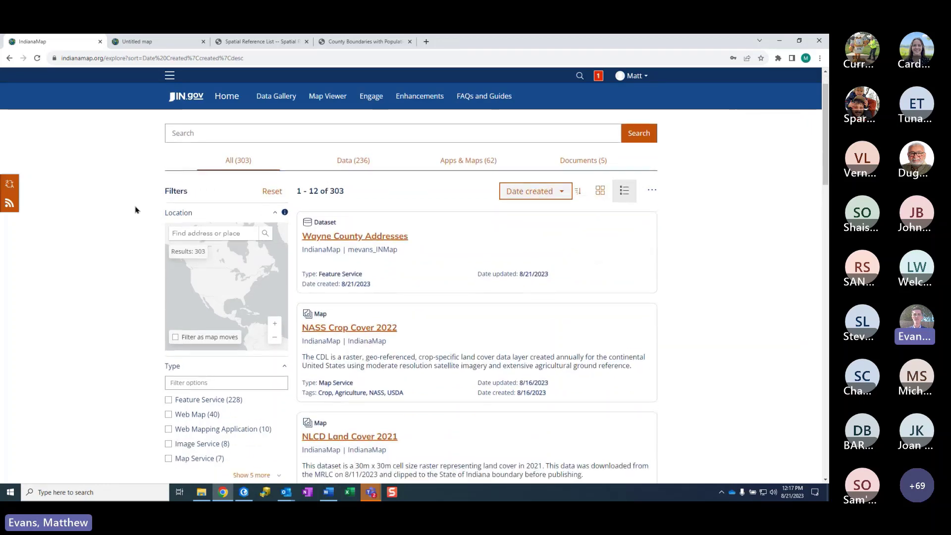
pyautogui.scroll(-1, 134, 208)
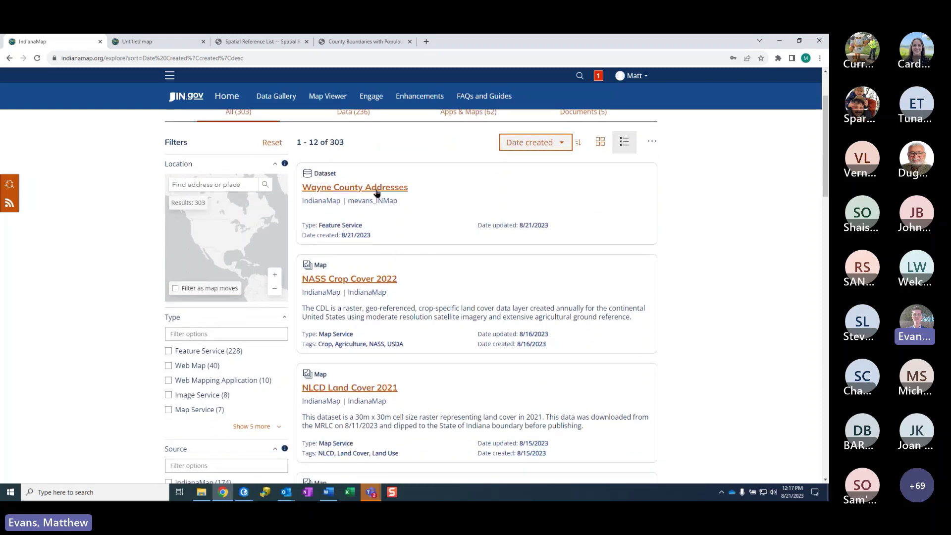
pyautogui.scroll(-3, 500, 203)
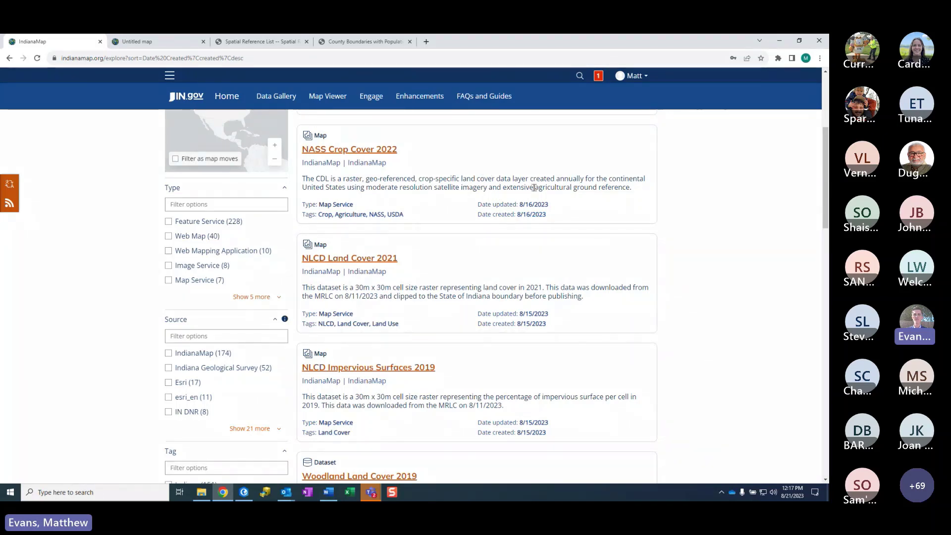
pyautogui.scroll(-6, 533, 183)
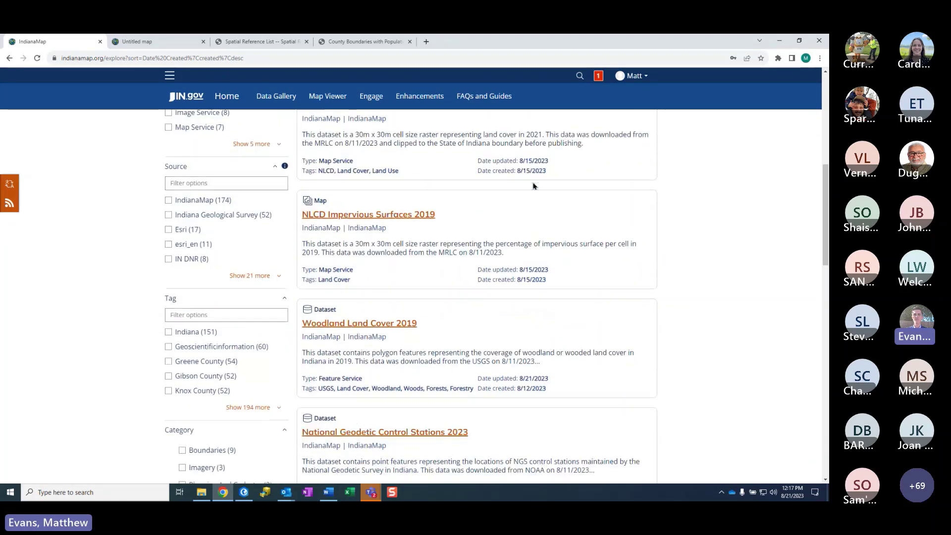
pyautogui.scroll(-1, 585, 247)
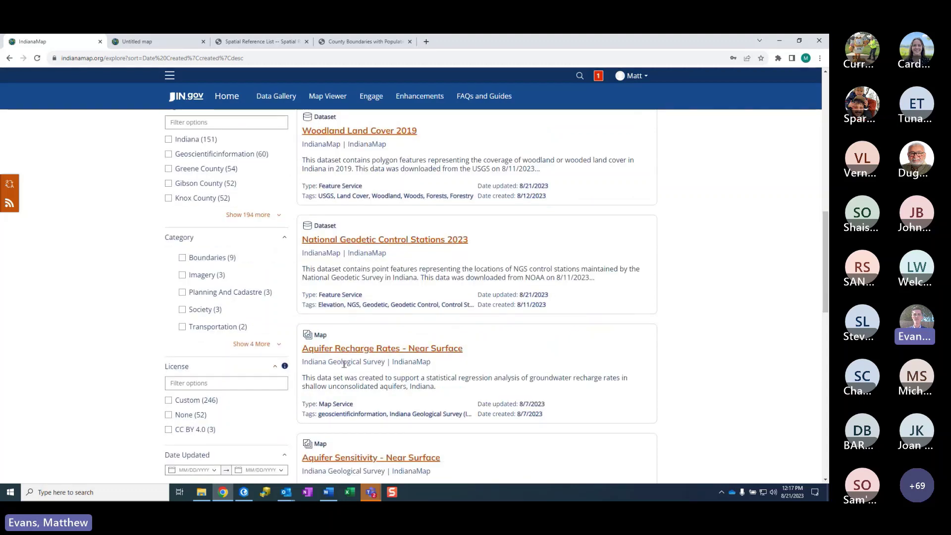
pyautogui.scroll(-1, 620, 321)
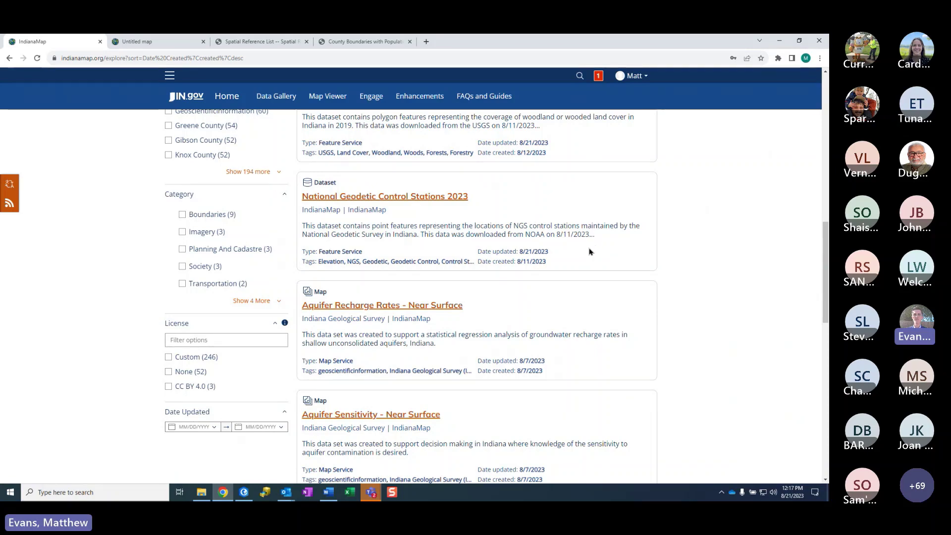
pyautogui.scroll(3, 588, 250)
pyautogui.scroll(10, 564, 250)
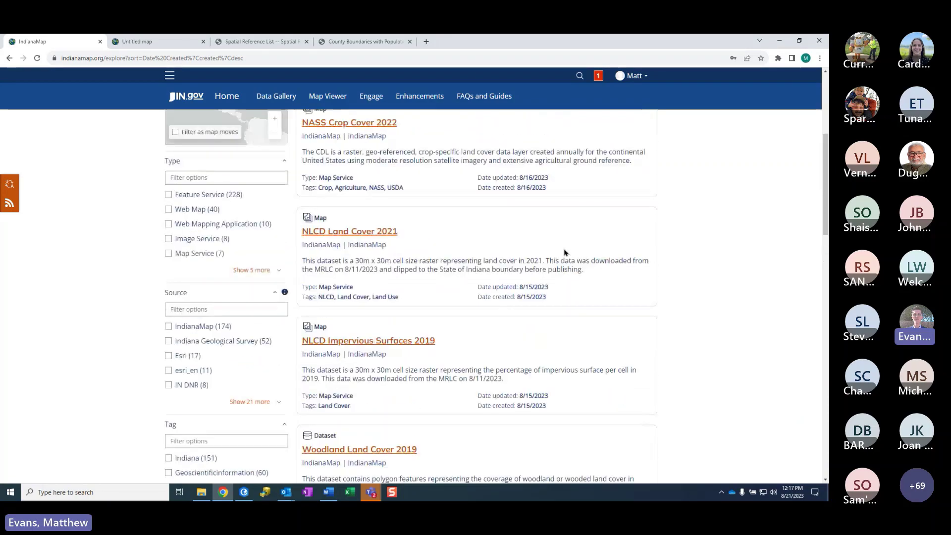
pyautogui.click(235, 175)
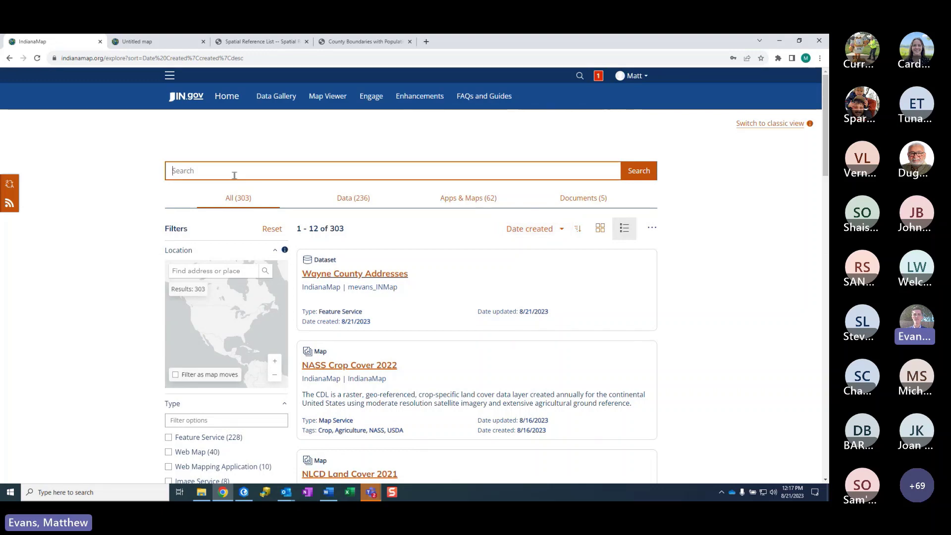
# Search the catalogue for 'data harvest' and sort the 15 matches by Title
pyautogui.write('data harvest')
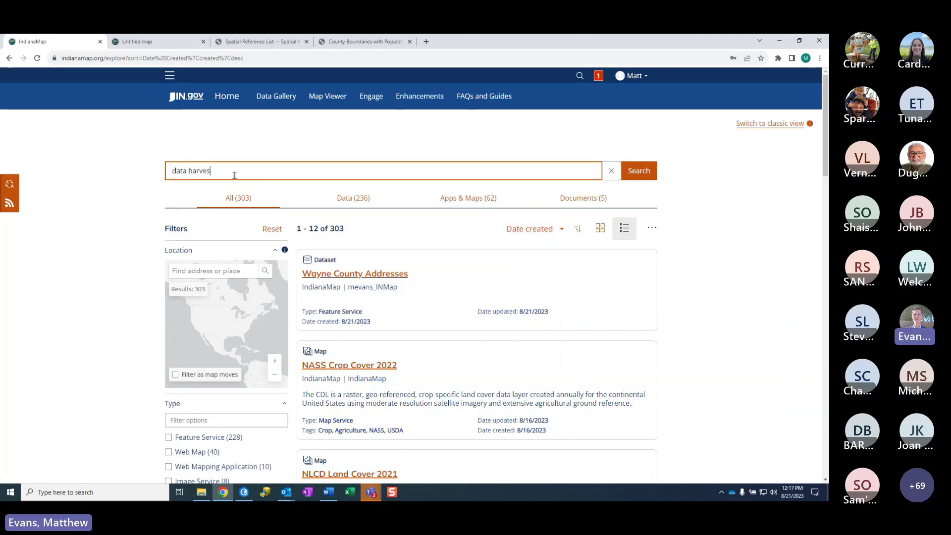
pyautogui.press('Return')
pyautogui.click(532, 229)
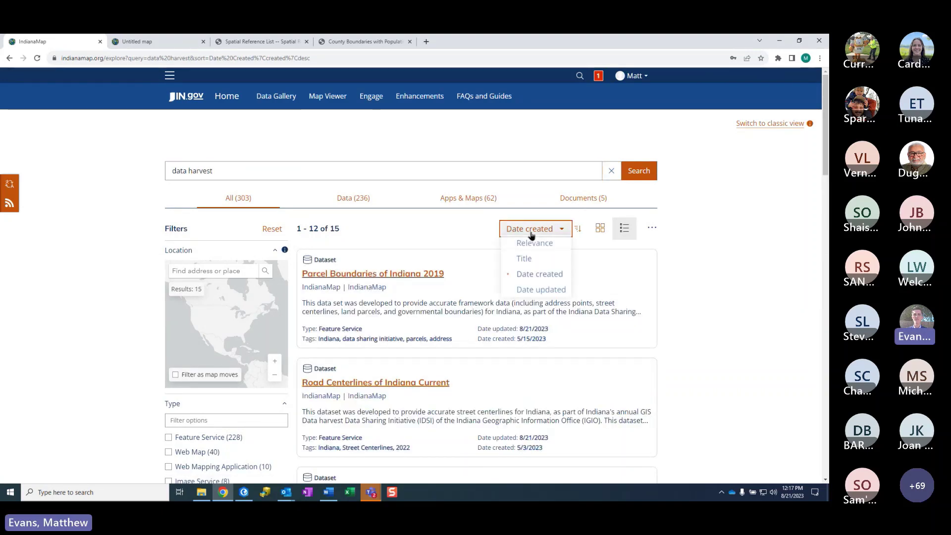
pyautogui.click(529, 260)
pyautogui.scroll(-15, 441, 294)
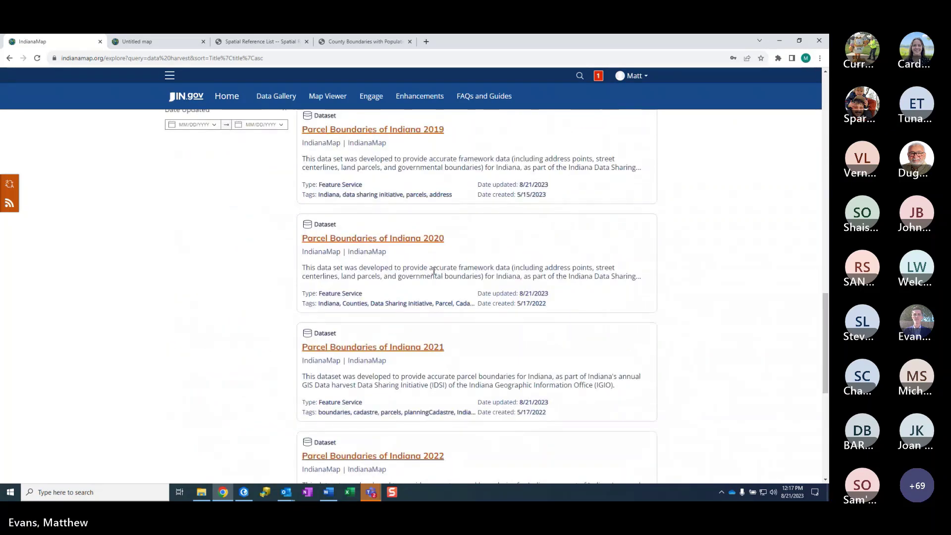
pyautogui.scroll(-7, 434, 268)
pyautogui.scroll(5, 497, 316)
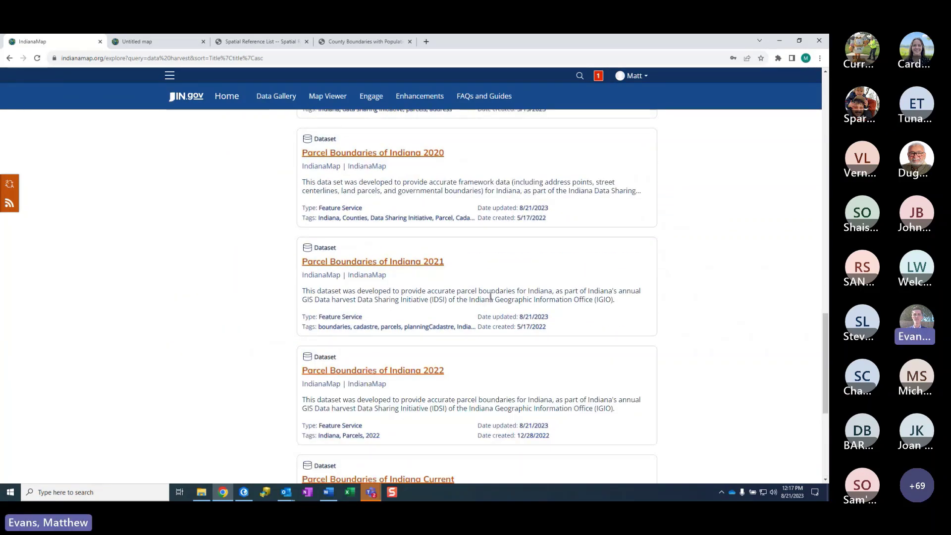
pyautogui.scroll(-5, 395, 320)
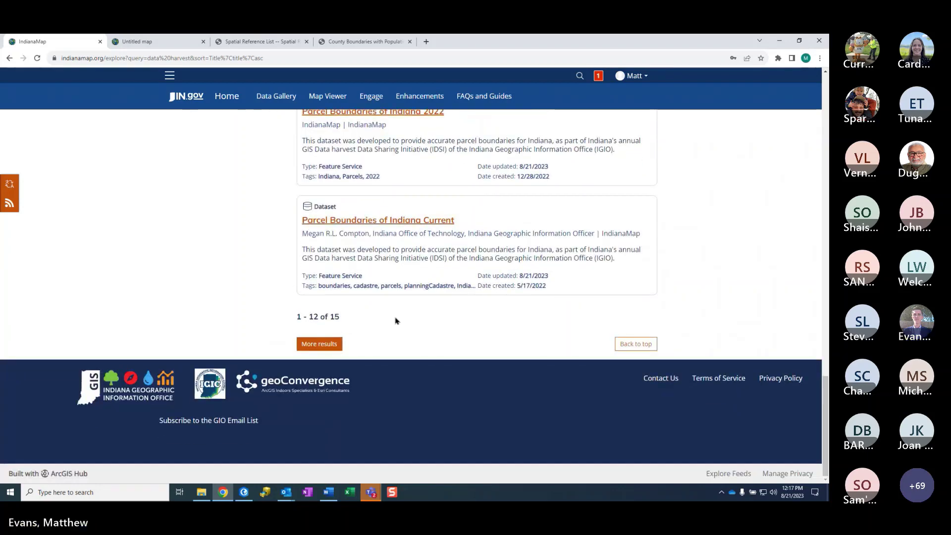
# Load the remaining matches and open Road Centerlines of Indiana Current
pyautogui.click(319, 344)
pyautogui.scroll(-3, 143, 205)
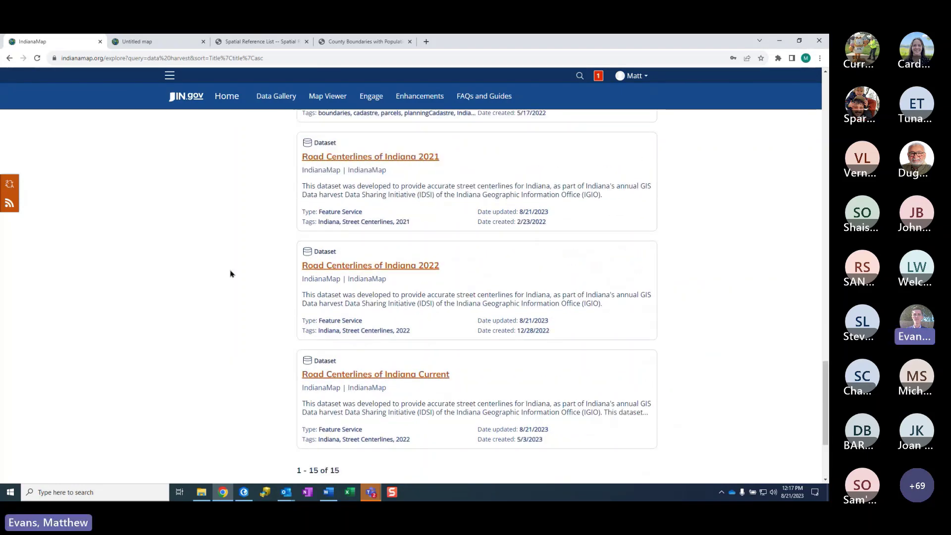
pyautogui.click(331, 374)
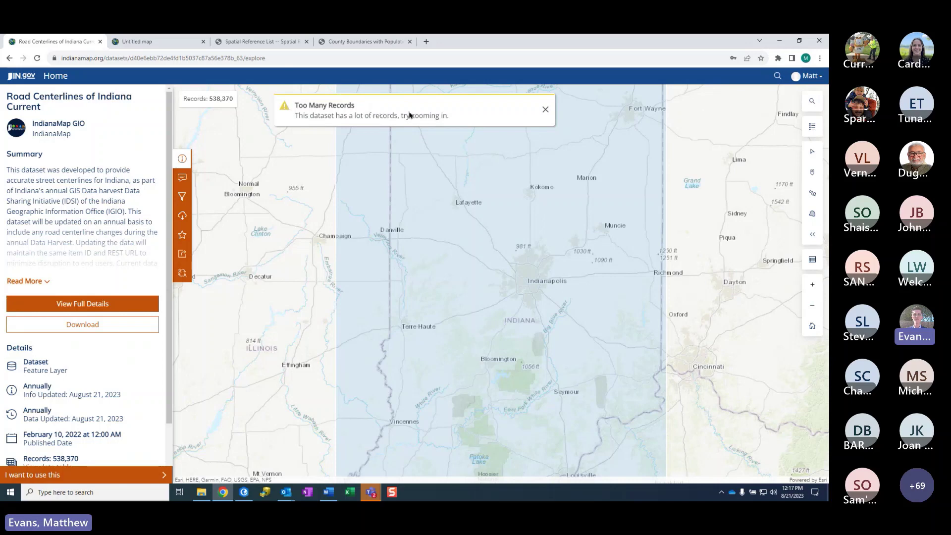
# Point out the zoom-in advice, then dismiss the Too Many Records warning
pyautogui.moveTo(401, 115); pyautogui.dragTo(453, 121)
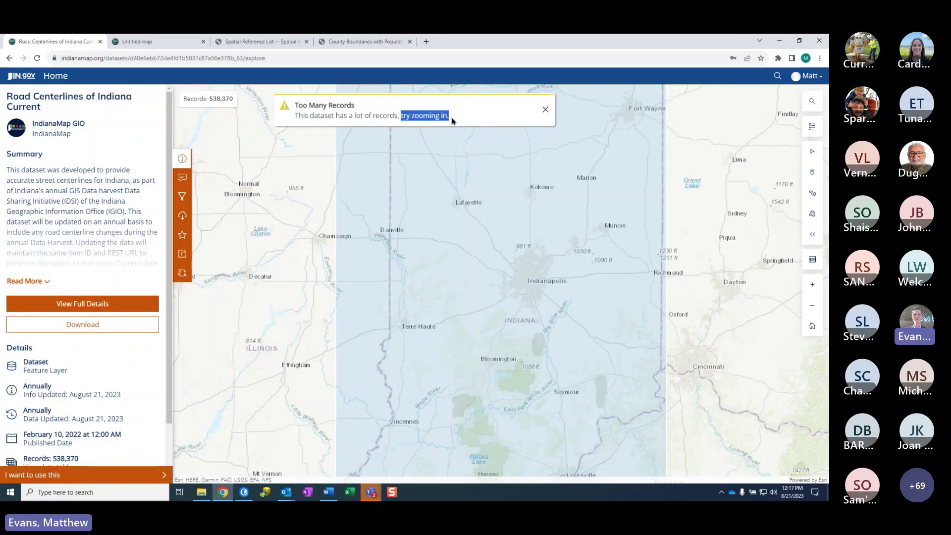
pyautogui.click(452, 121)
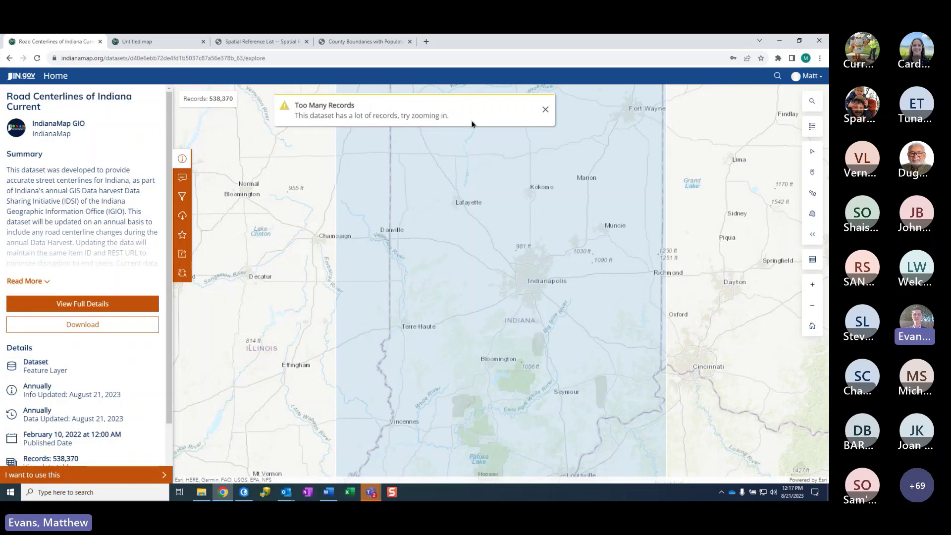
pyautogui.click(544, 110)
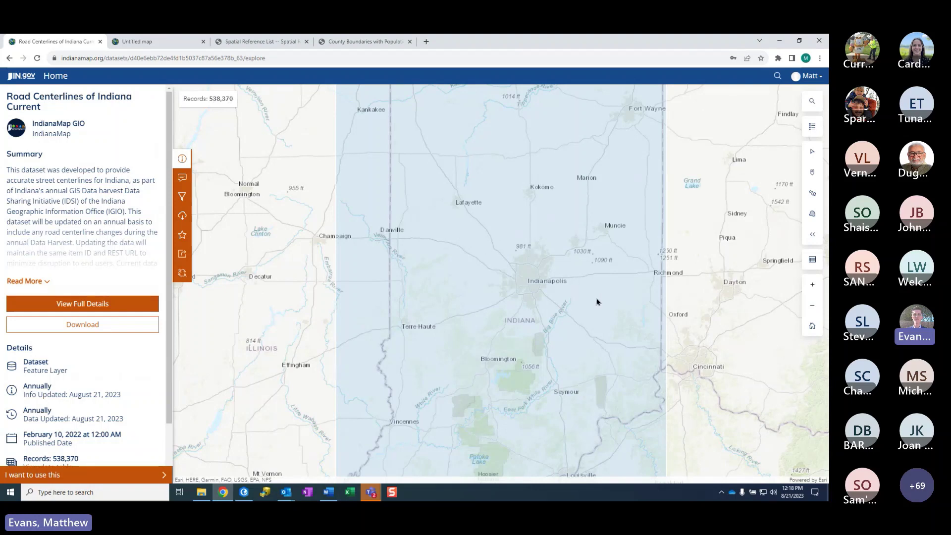
# Zoom and pan the map to county roads and show the E Base Rd segment's attributes
pyautogui.scroll(5, 611, 348)
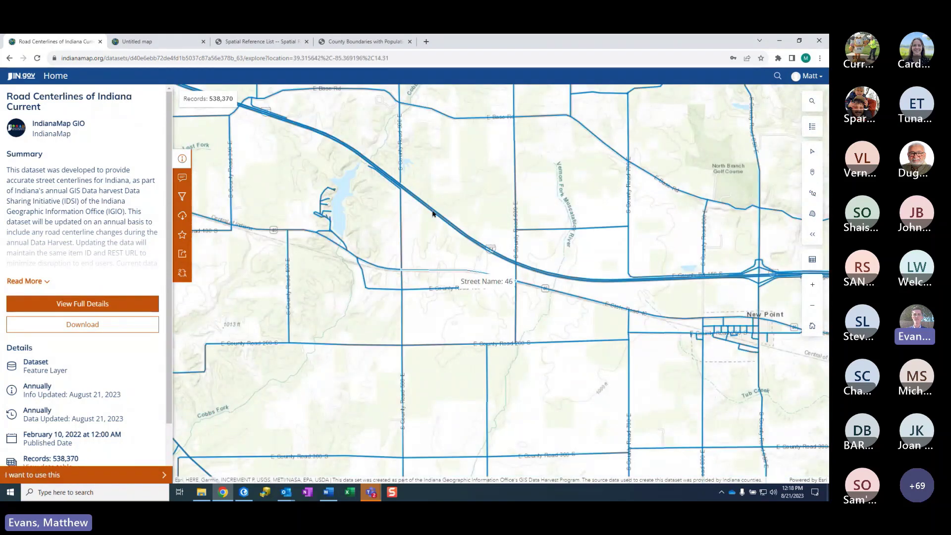
pyautogui.moveTo(292, 193); pyautogui.dragTo(511, 309)
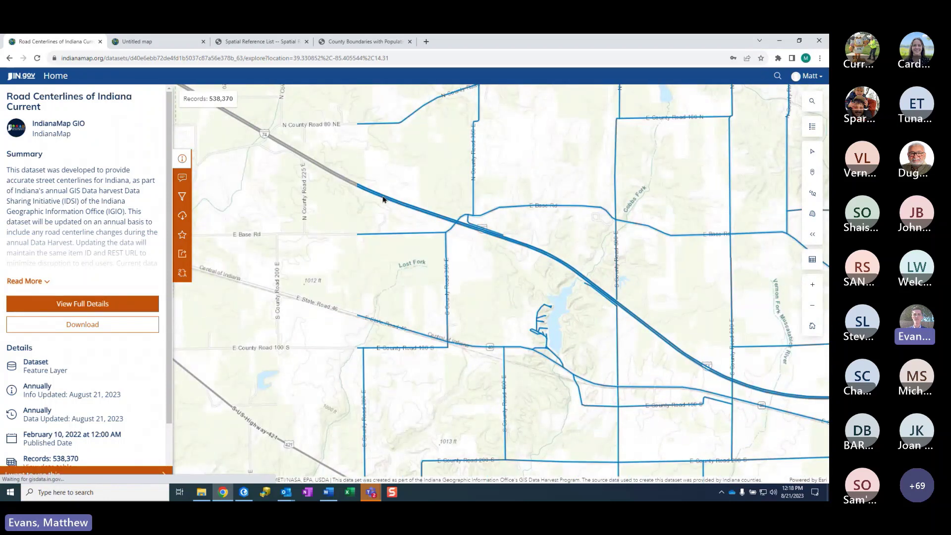
pyautogui.moveTo(349, 212); pyautogui.dragTo(420, 244)
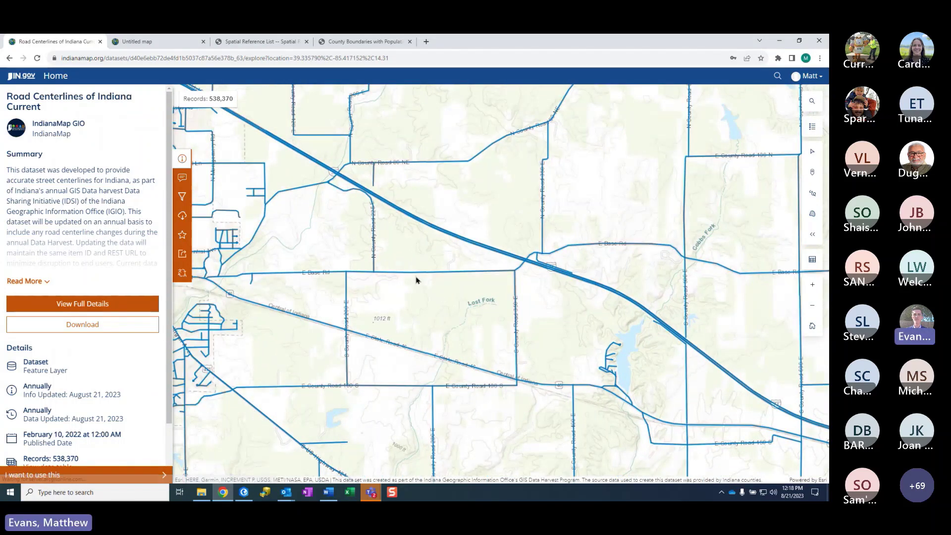
pyautogui.moveTo(411, 276)
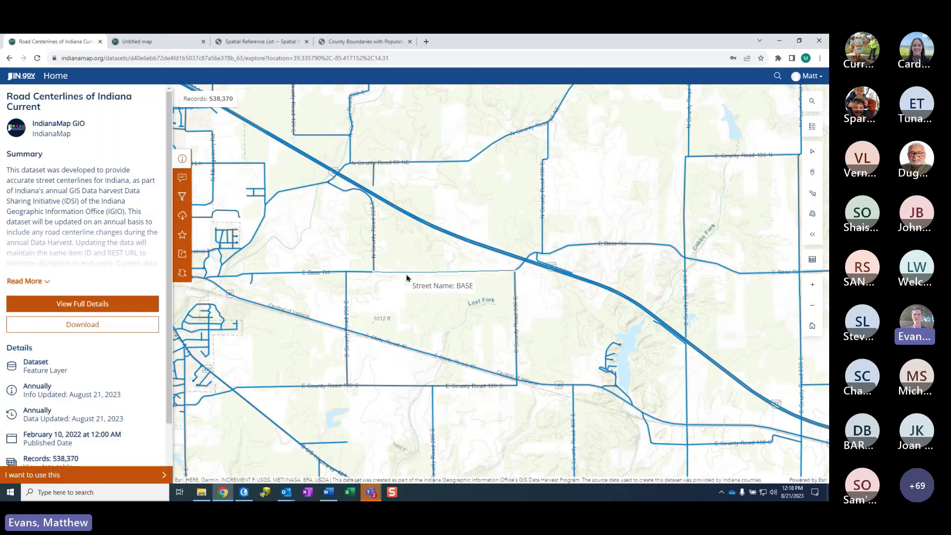
pyautogui.click(407, 277)
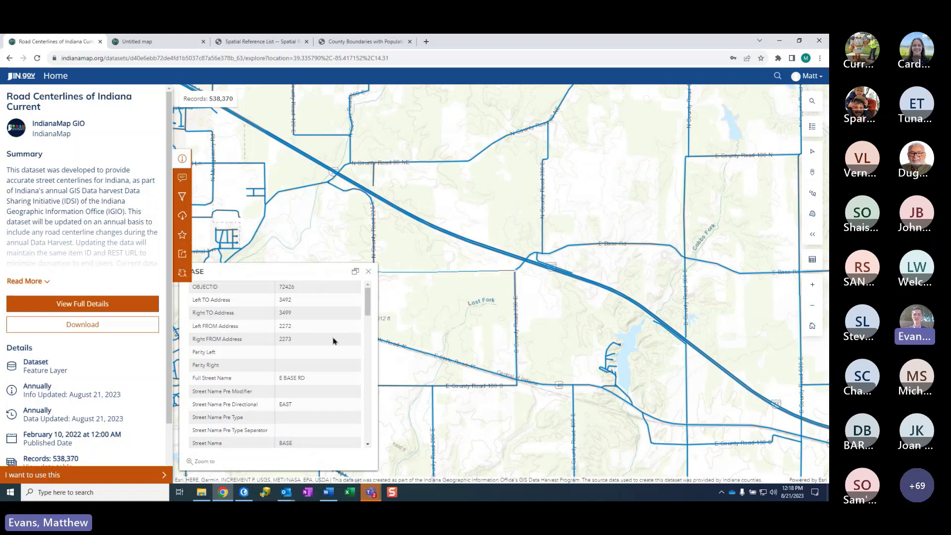
# Review the E Base Rd segment's address range attributes in the popup
pyautogui.scroll(-2, 320, 325)
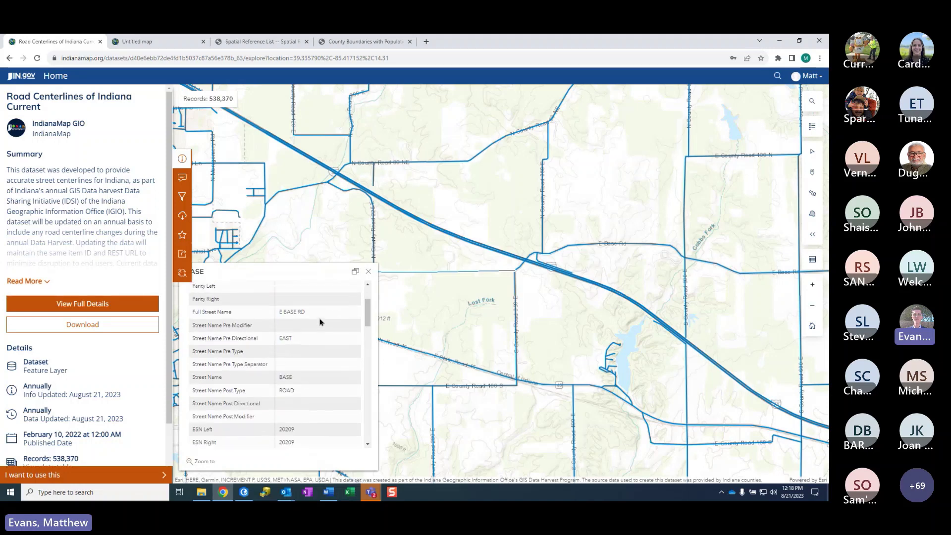
pyautogui.scroll(-4, 320, 322)
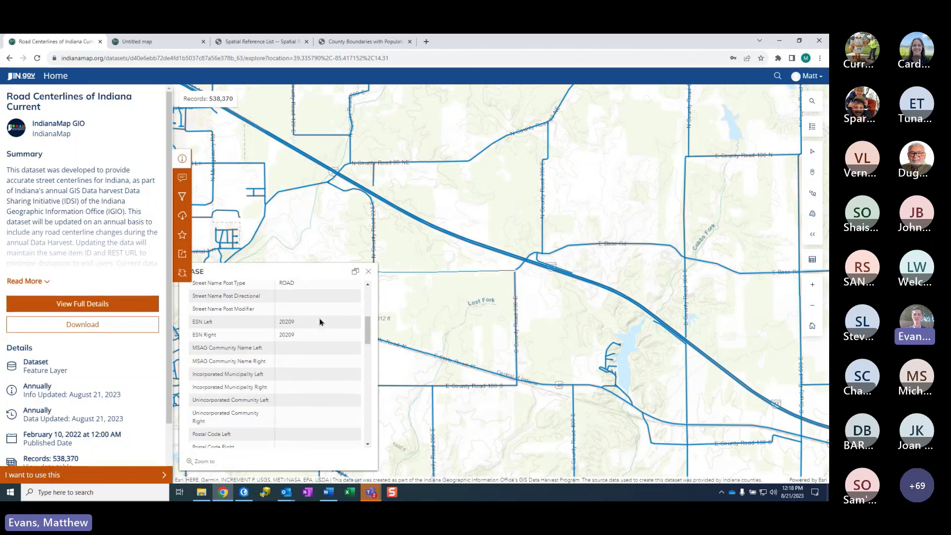
pyautogui.scroll(-3, 315, 319)
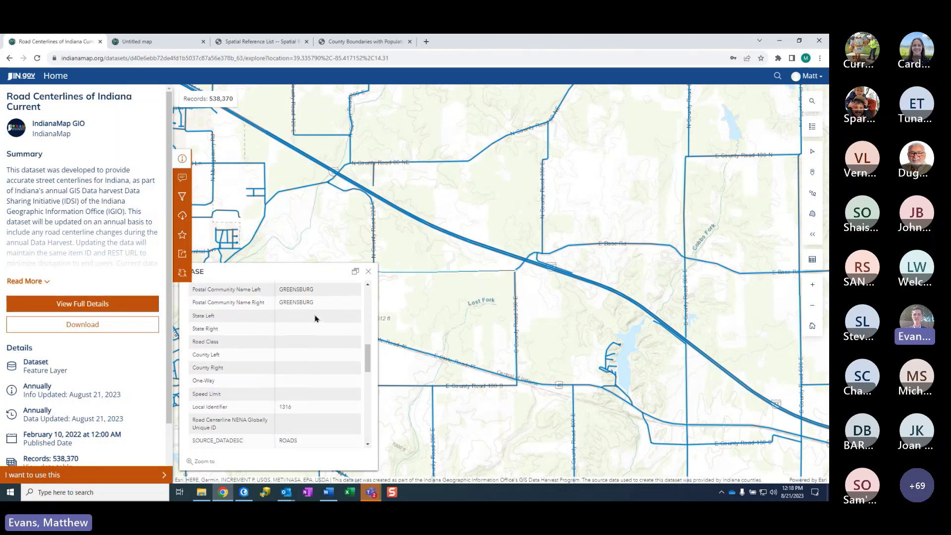
pyautogui.scroll(-5, 315, 320)
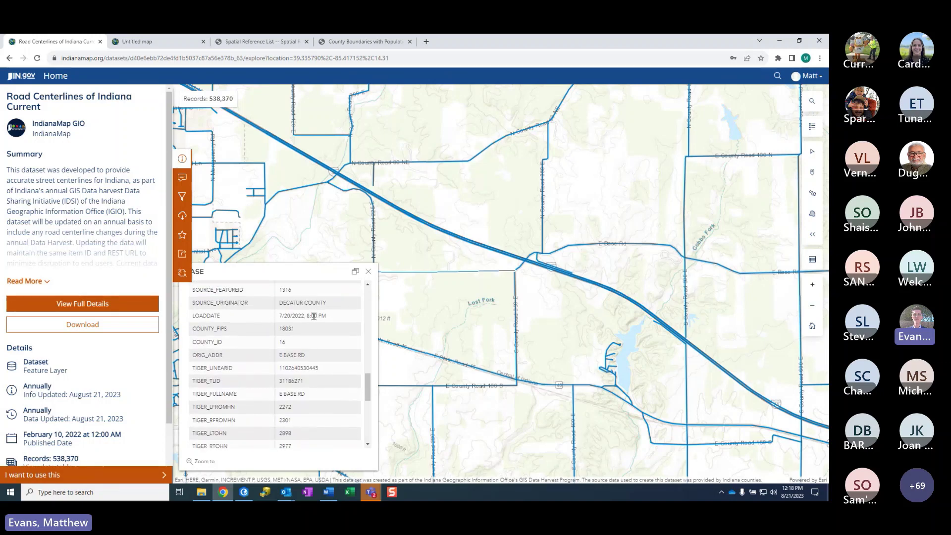
pyautogui.scroll(-5, 314, 320)
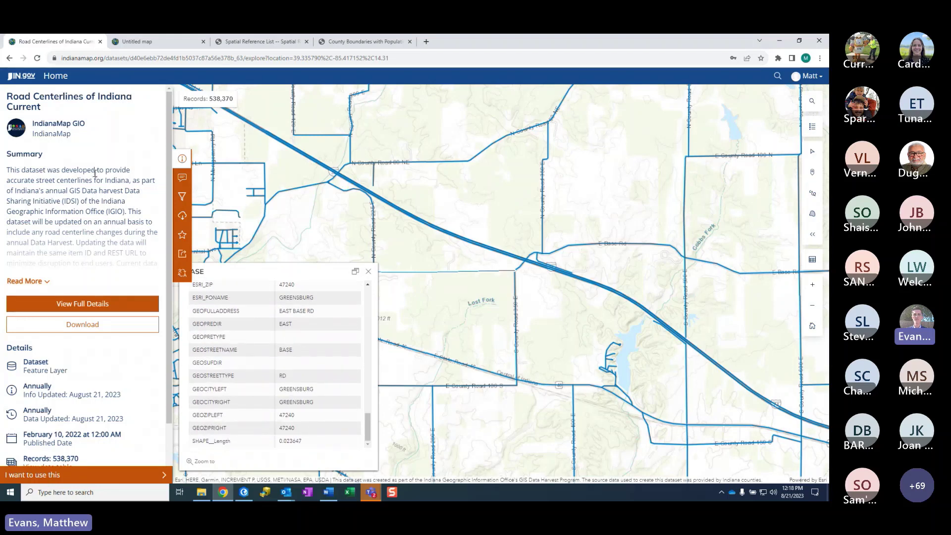
# Show the rest of the dataset summary and go to its View Full Details page
pyautogui.moveTo(571, 248)
pyautogui.click(28, 280)
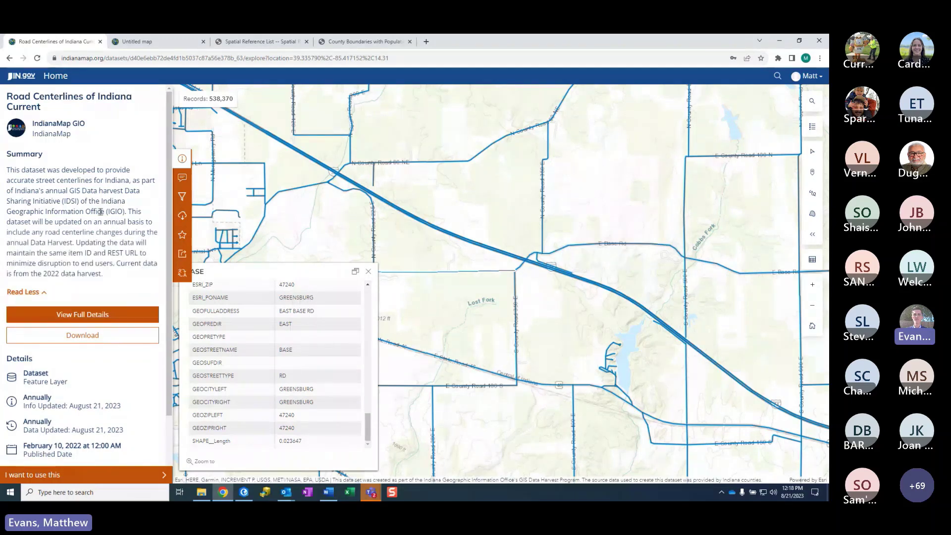
pyautogui.click(83, 319)
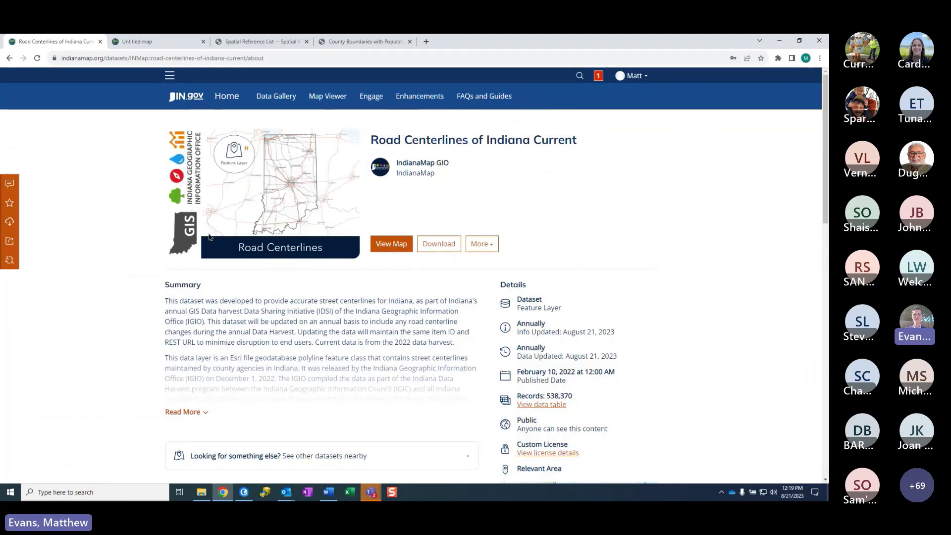
# Expand the complete Summary description on the Road Centerlines details page
pyautogui.scroll(-1, 460, 246)
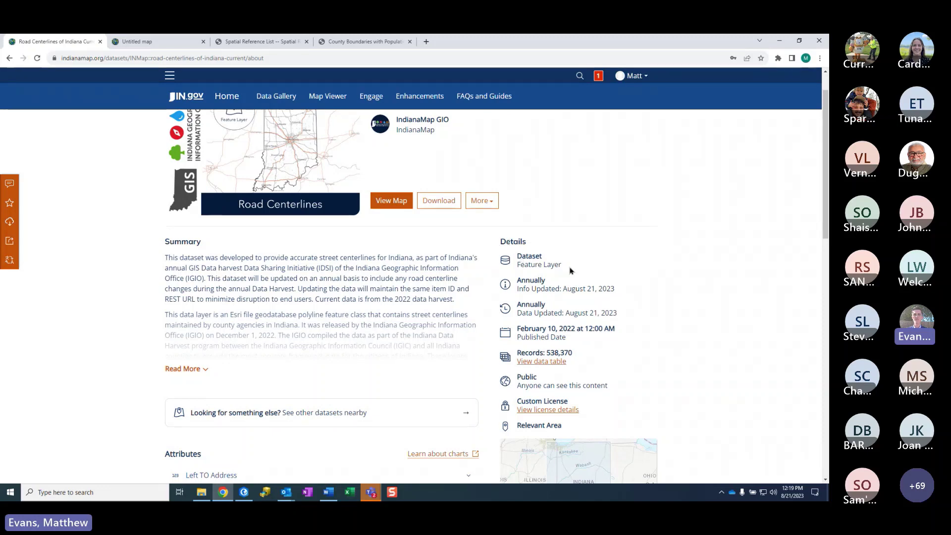
pyautogui.scroll(-1, 573, 268)
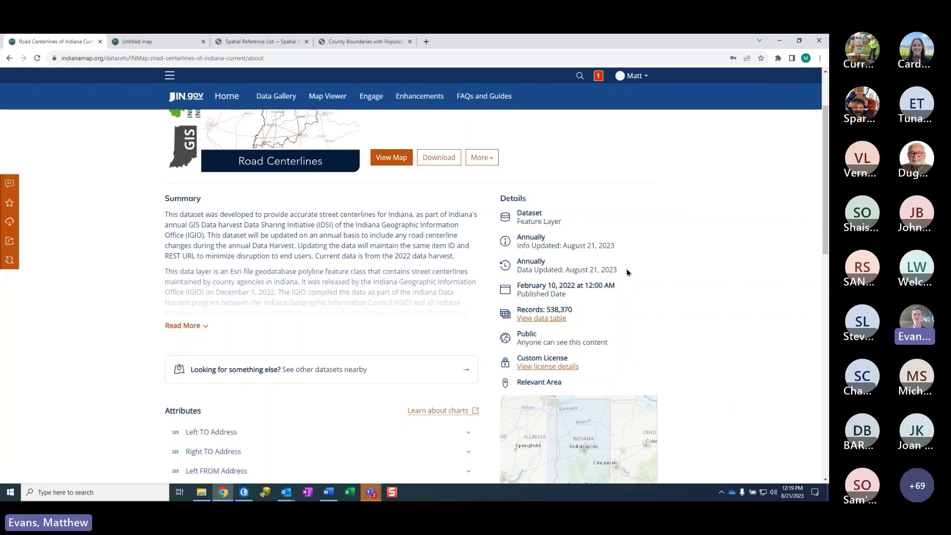
pyautogui.scroll(-1, 607, 297)
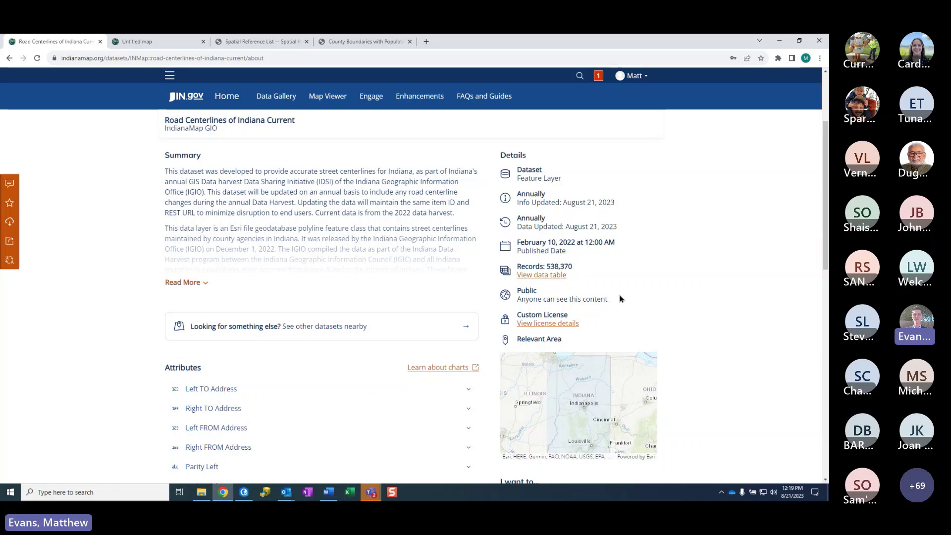
pyautogui.scroll(-1, 617, 295)
pyautogui.moveTo(604, 277)
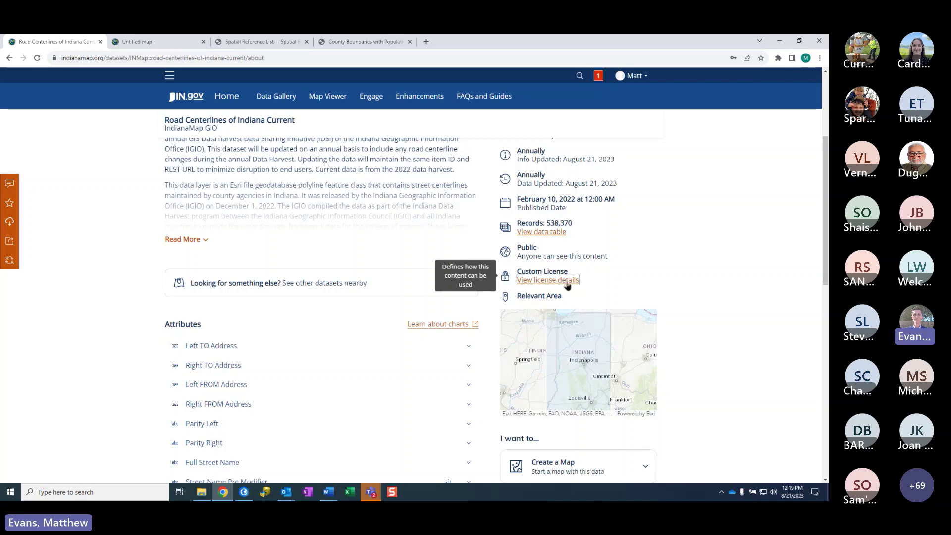
pyautogui.scroll(-1, 620, 256)
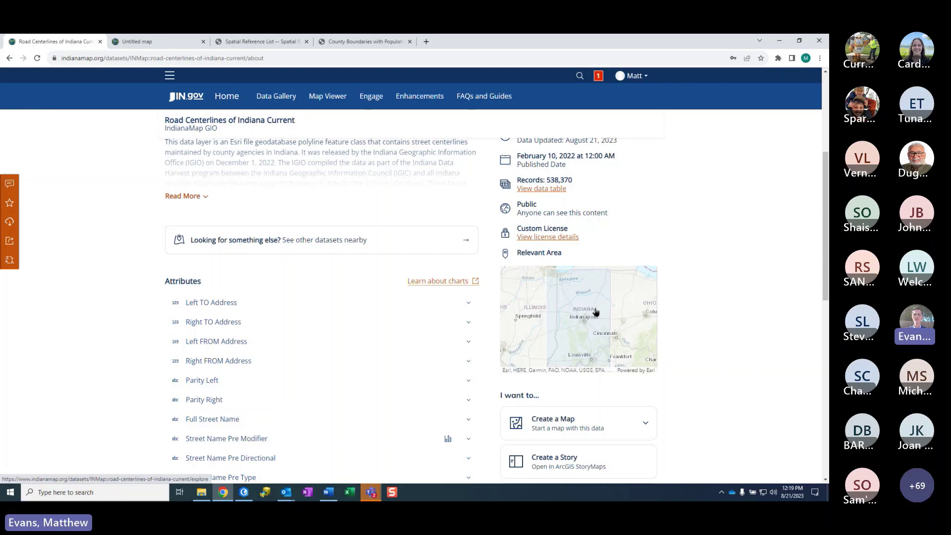
pyautogui.scroll(3, 597, 312)
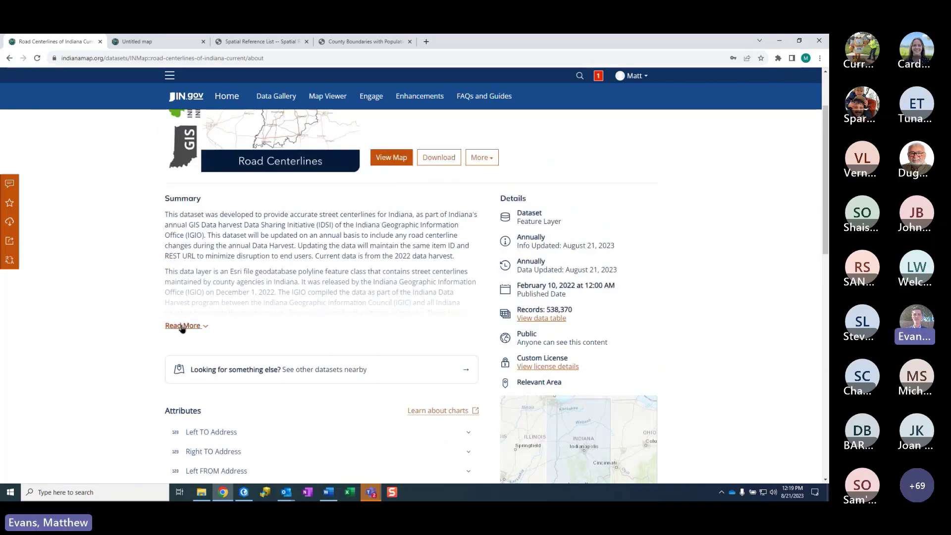
pyautogui.click(182, 326)
# Load more Attributes fields, including Street Name and Street Name Post Type
pyautogui.scroll(1, 246, 300)
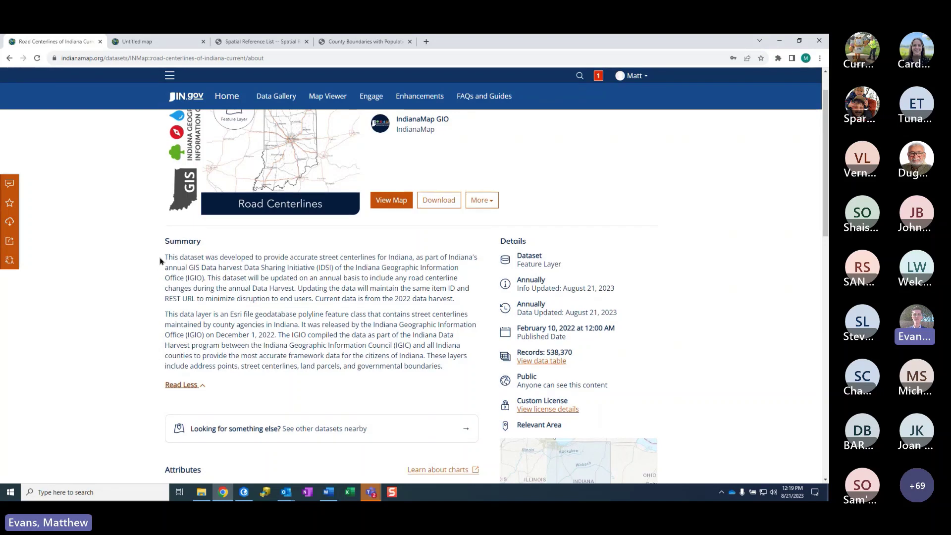
pyautogui.scroll(-2, 151, 261)
pyautogui.scroll(-3, 154, 261)
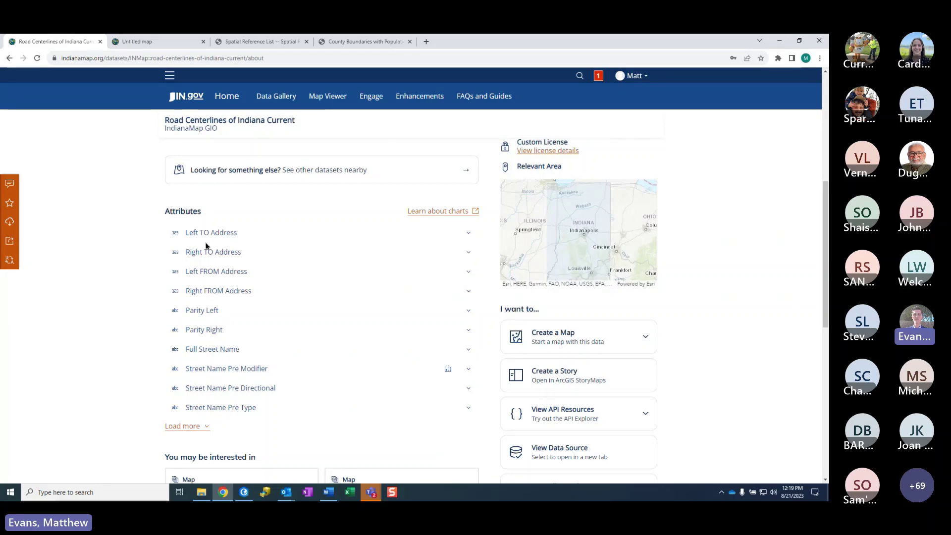
pyautogui.click(189, 429)
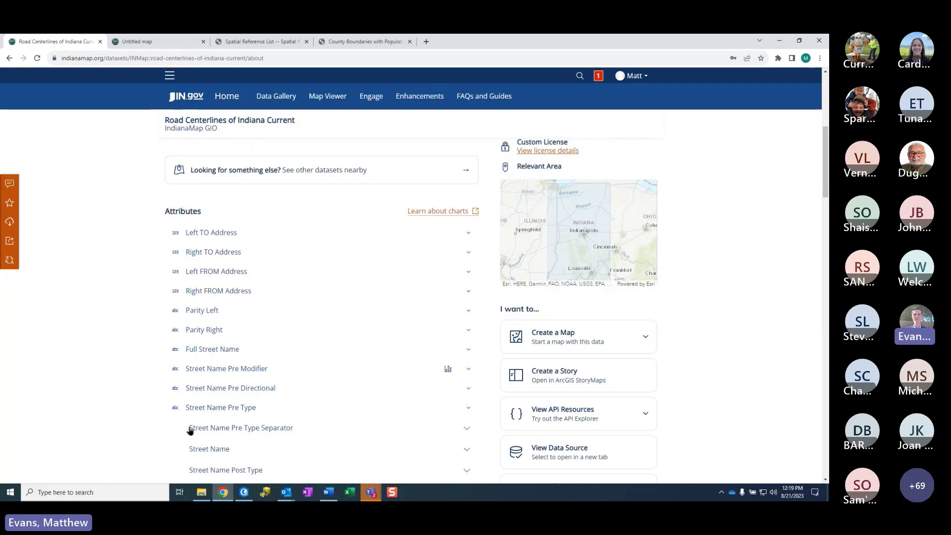
pyautogui.scroll(-4, 156, 343)
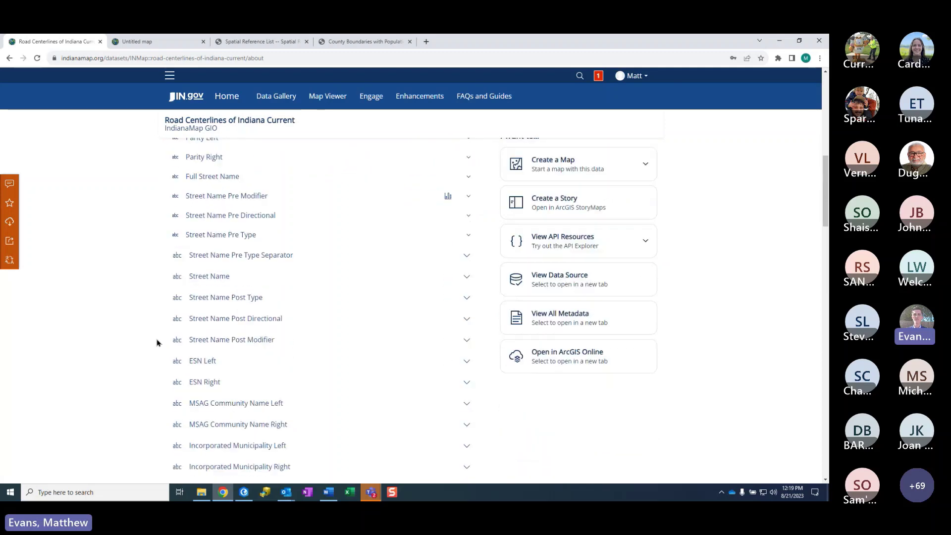
pyautogui.scroll(-2, 146, 343)
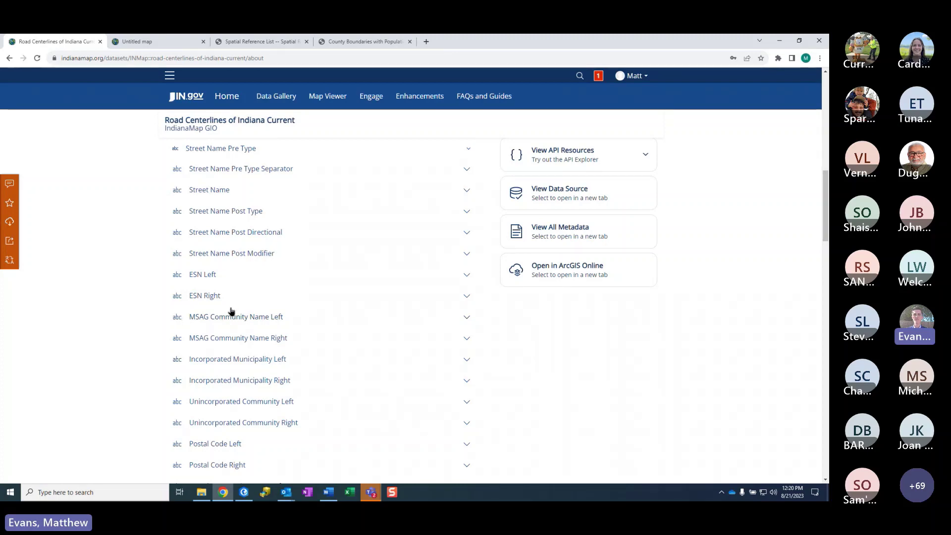
pyautogui.scroll(-1, 136, 305)
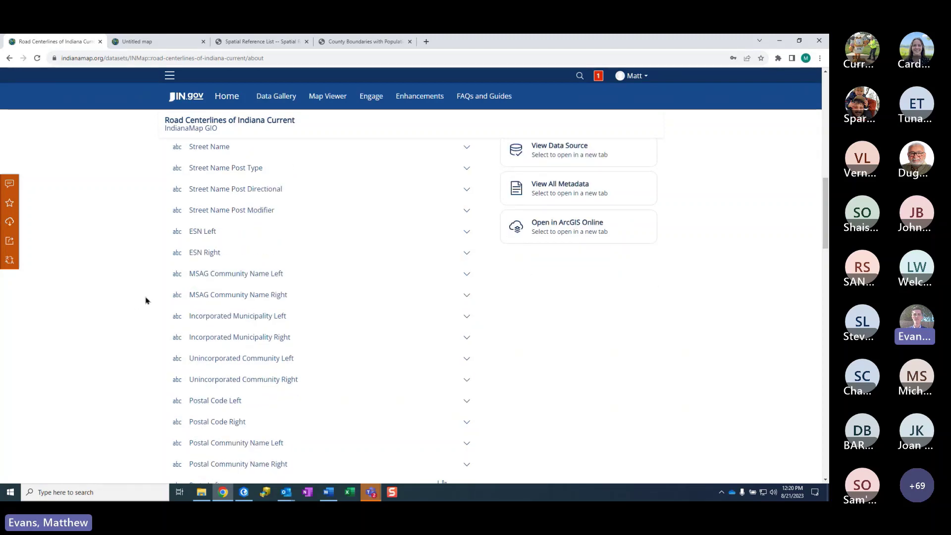
pyautogui.scroll(-2, 146, 301)
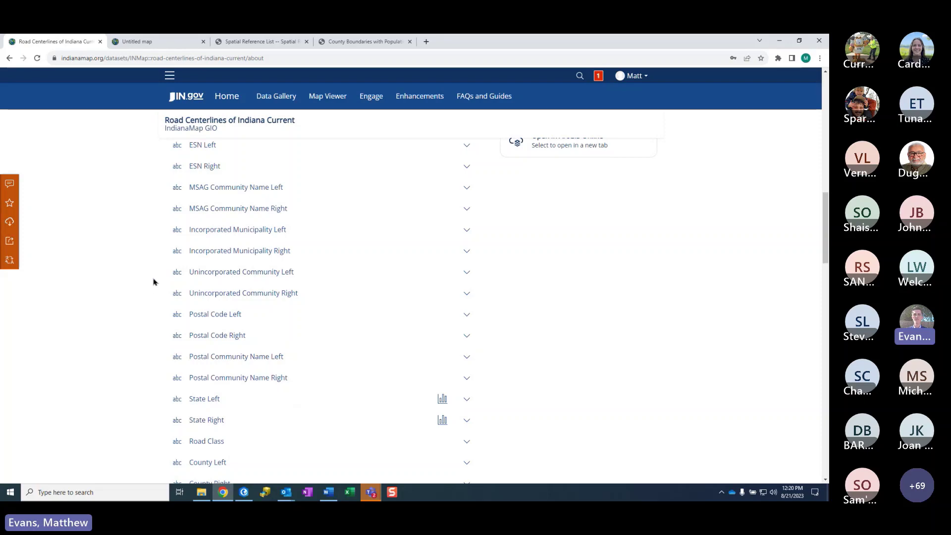
pyautogui.click(215, 401)
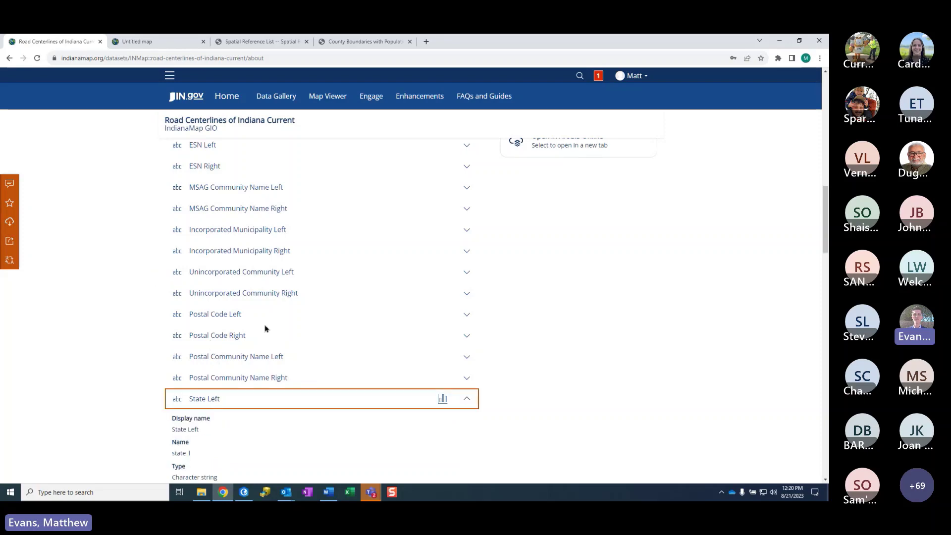
pyautogui.scroll(-1, 263, 325)
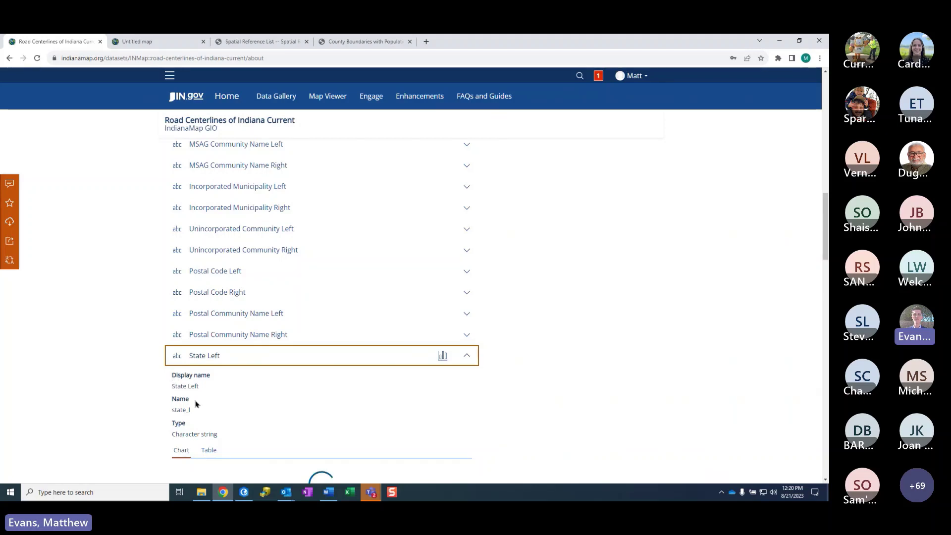
pyautogui.scroll(-1, 195, 401)
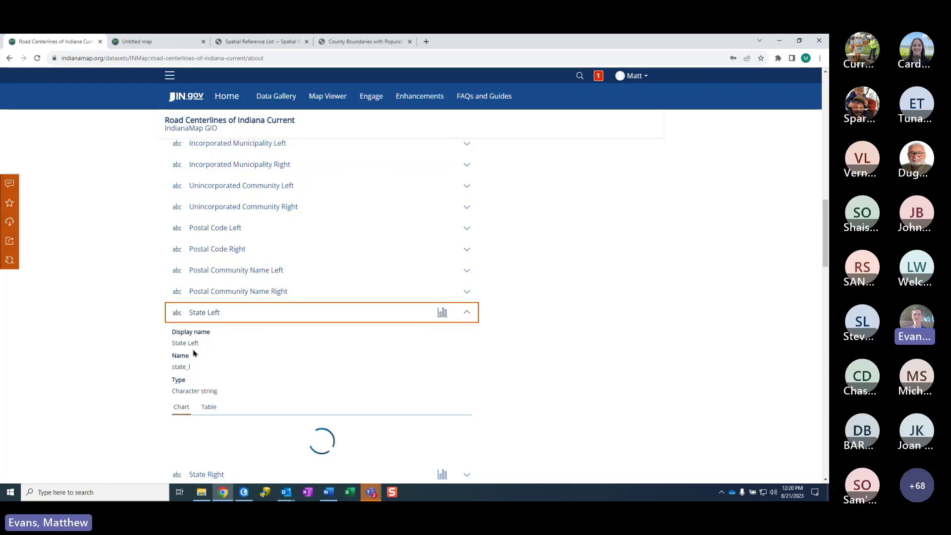
pyautogui.scroll(-1, 158, 377)
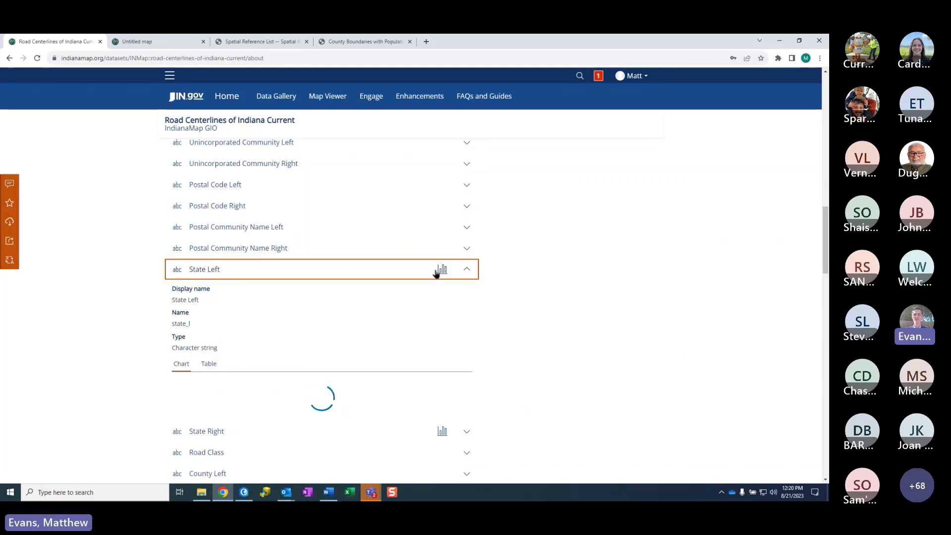
pyautogui.scroll(-2, 433, 272)
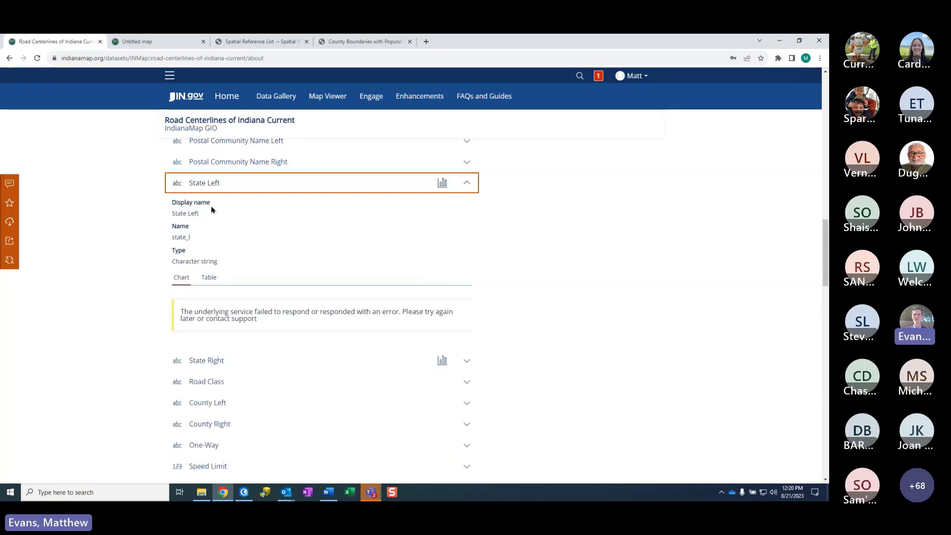
pyautogui.scroll(2, 309, 317)
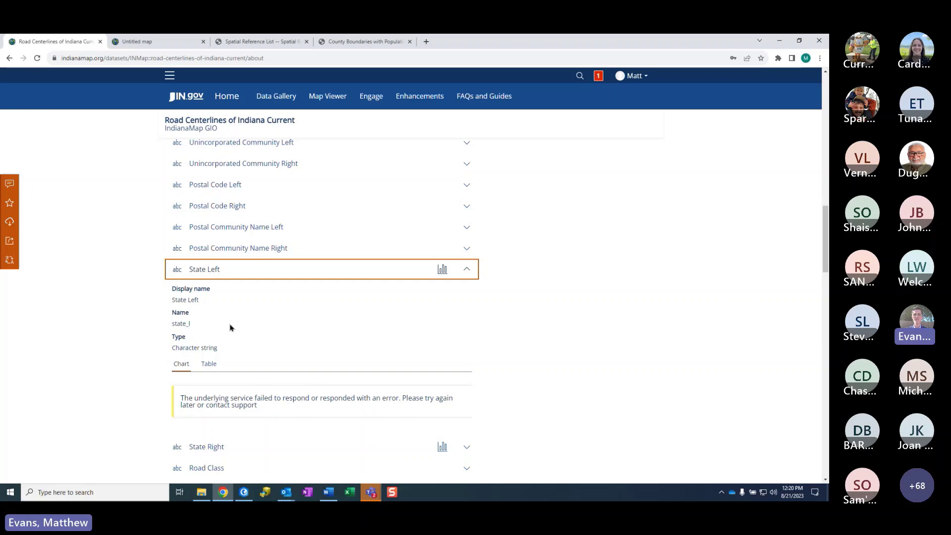
pyautogui.scroll(-1, 238, 329)
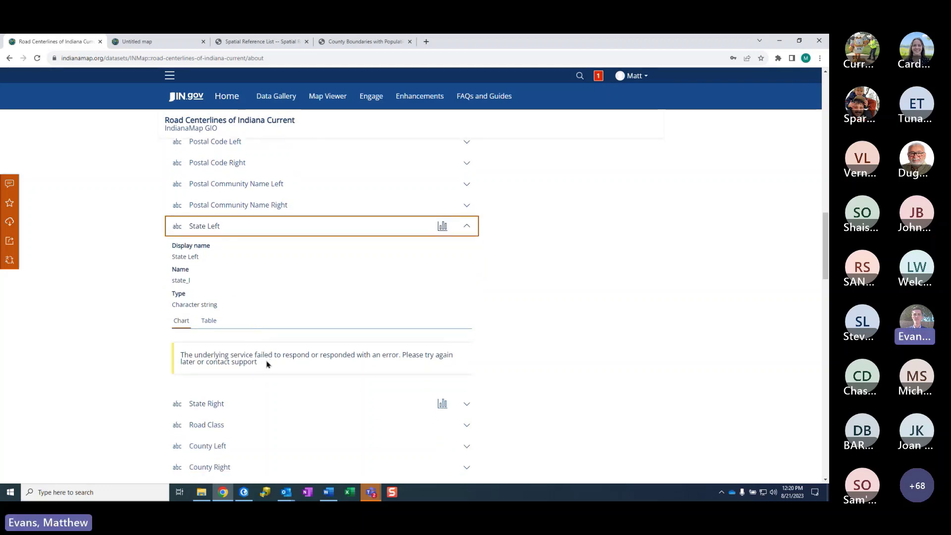
pyautogui.scroll(-18, 592, 317)
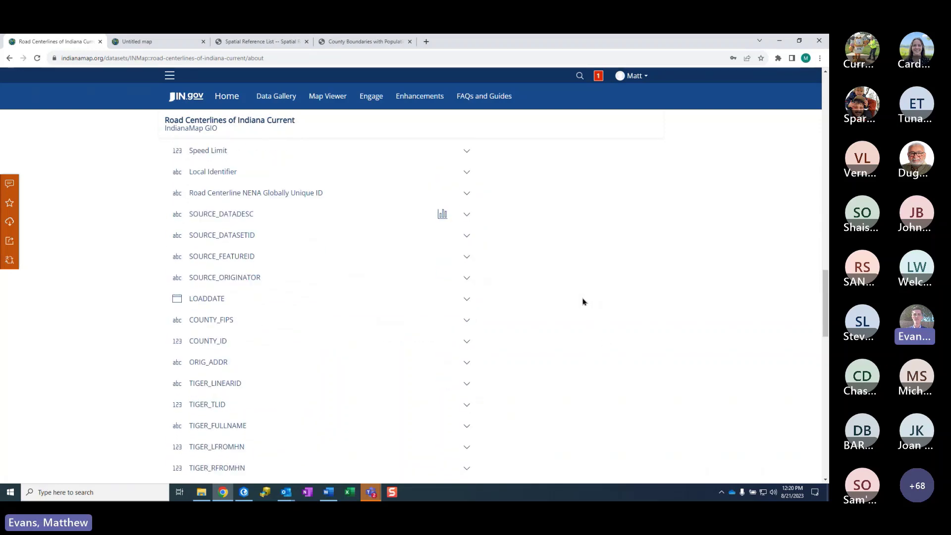
pyautogui.scroll(-10, 577, 302)
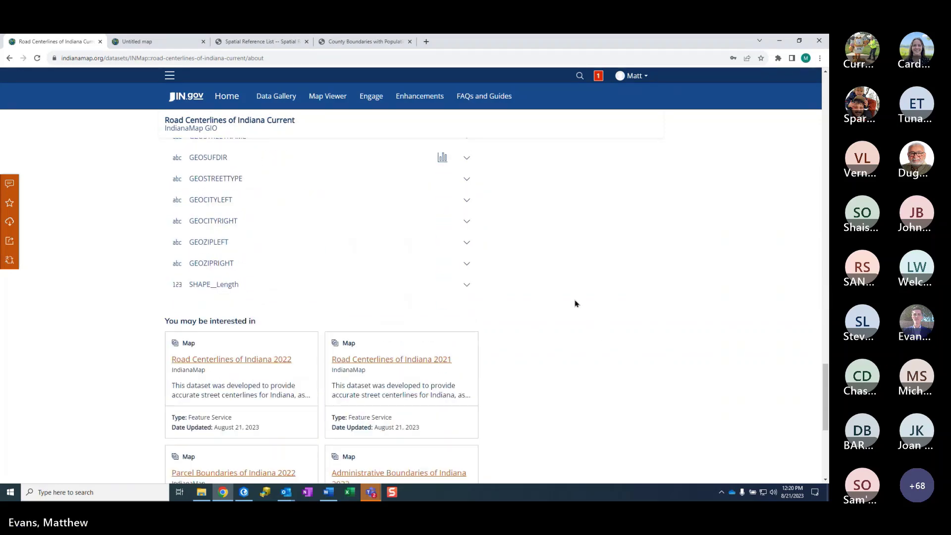
pyautogui.scroll(-3, 575, 302)
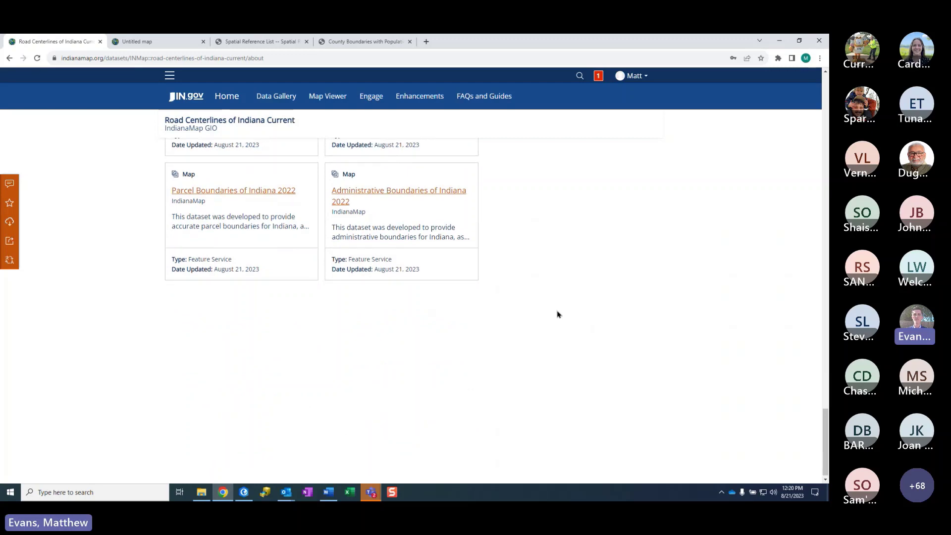
pyautogui.scroll(4, 556, 314)
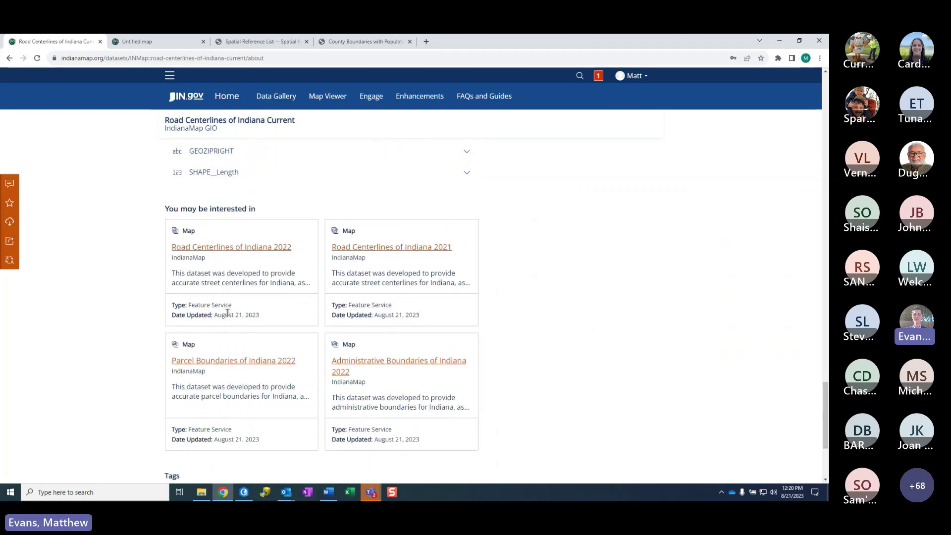
pyautogui.scroll(-3, 278, 325)
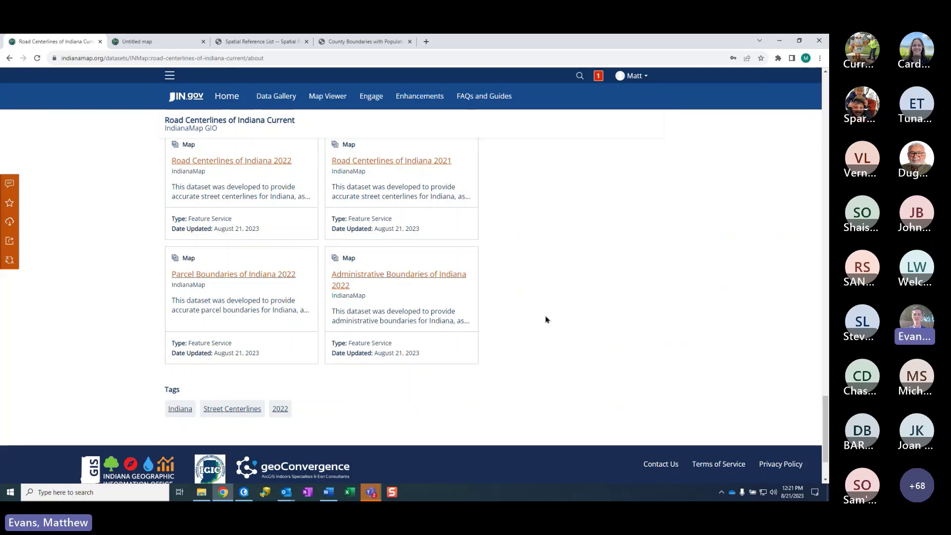
pyautogui.scroll(3, 547, 303)
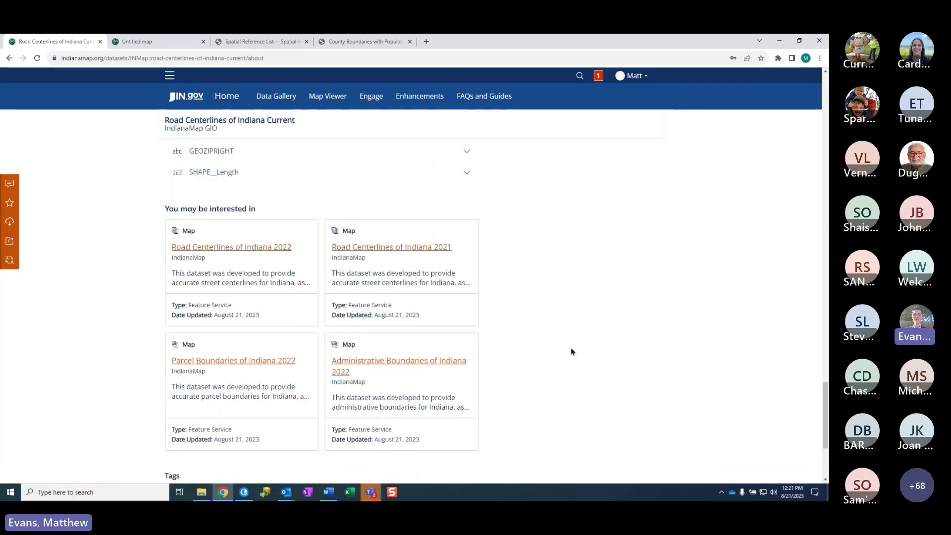
pyautogui.scroll(15, 571, 352)
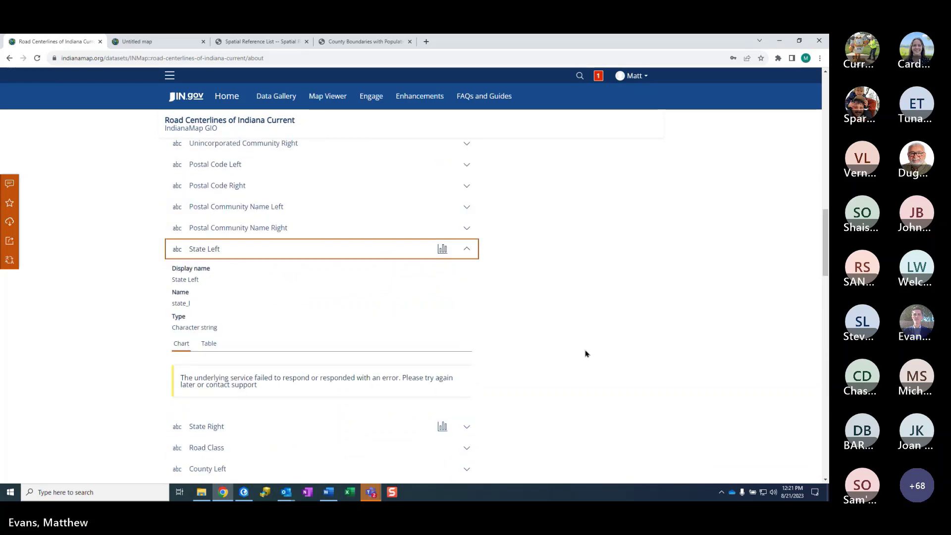
pyautogui.scroll(12, 585, 354)
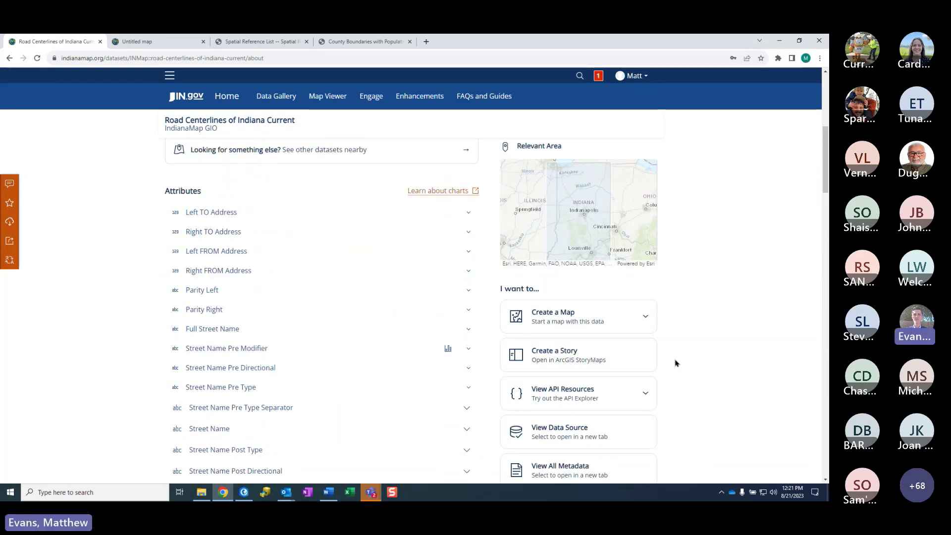
pyautogui.scroll(-2, 676, 362)
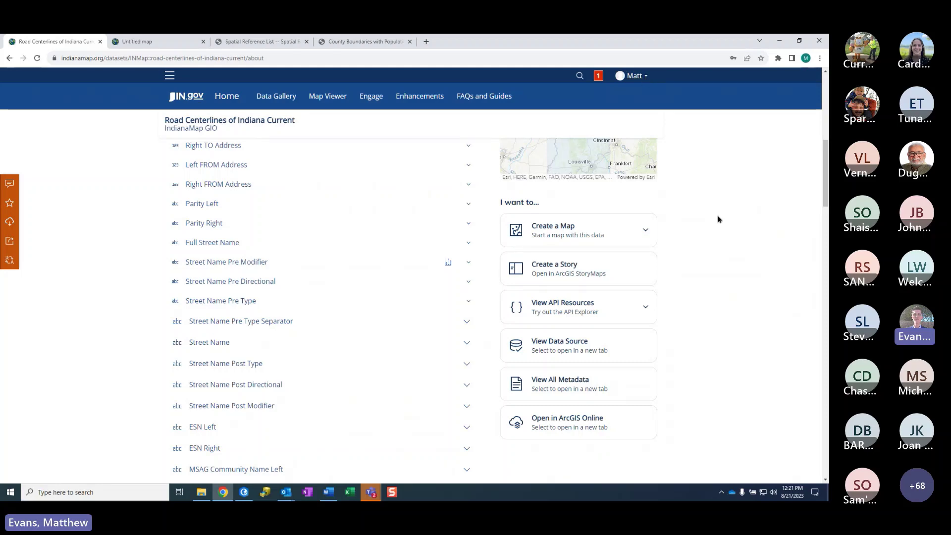
# Open the Road Centerlines layer in ArcGIS Map Viewer, zoomed in until county road lines draw
pyautogui.click(567, 244)
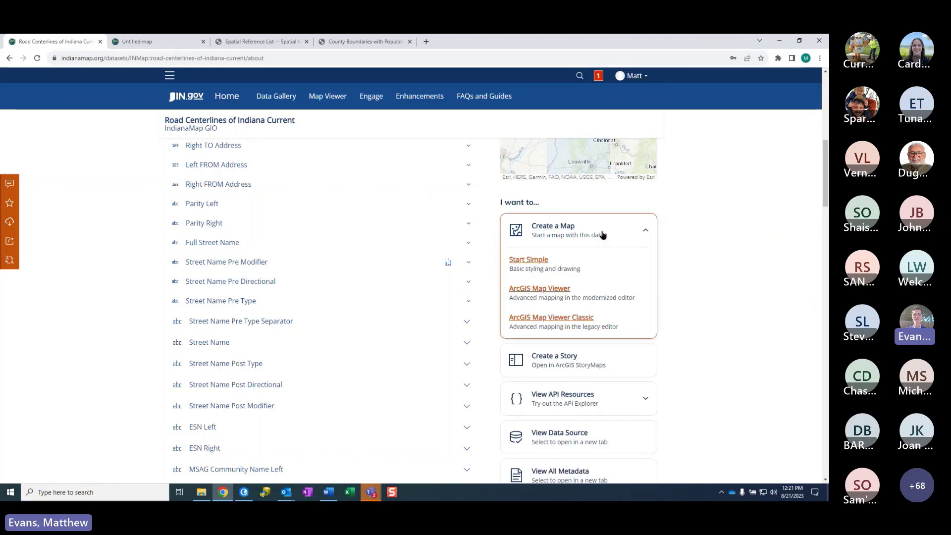
pyautogui.click(528, 293)
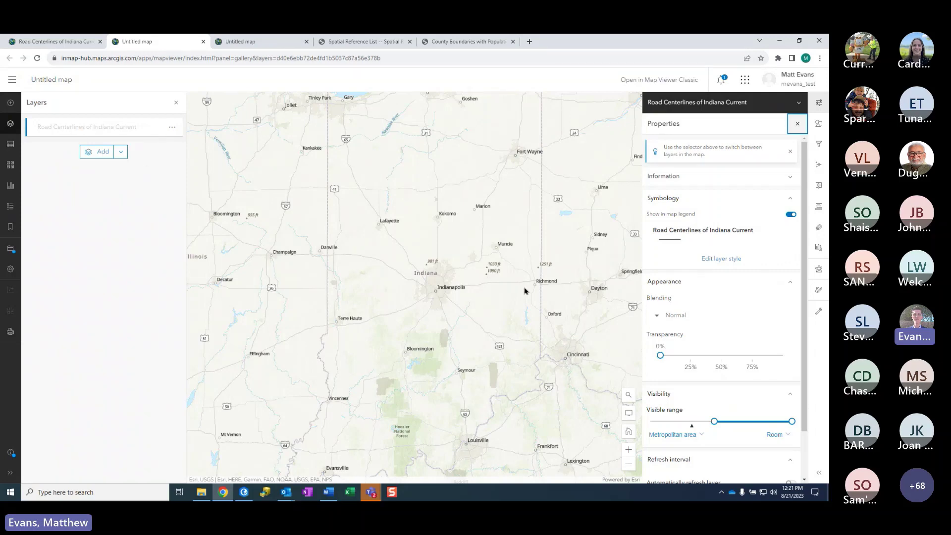
pyautogui.scroll(-10, 505, 313)
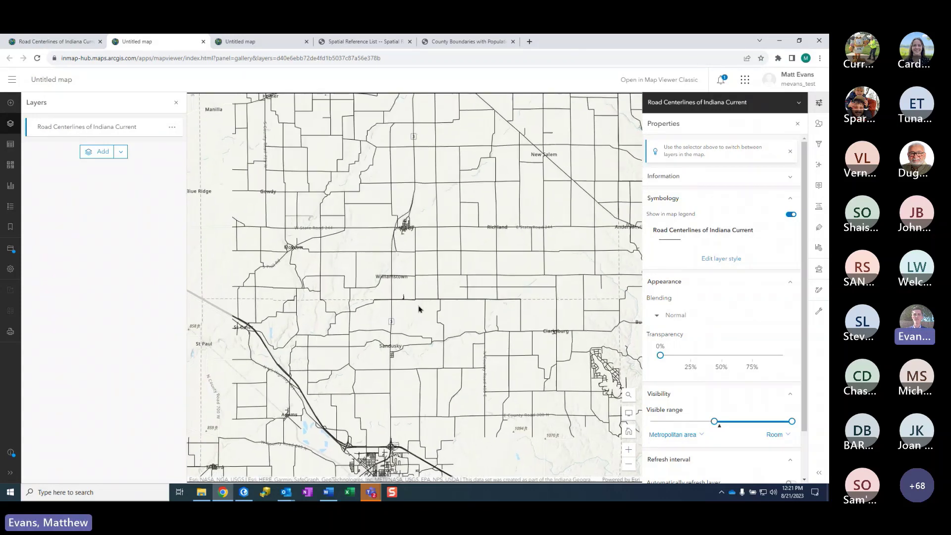
pyautogui.moveTo(289, 243); pyautogui.dragTo(414, 372)
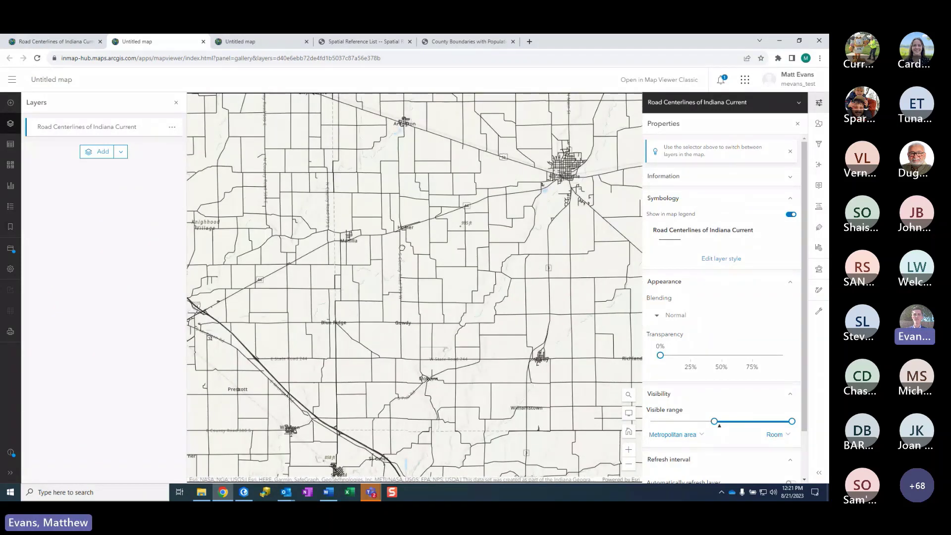
pyautogui.moveTo(395, 175); pyautogui.dragTo(395, 299)
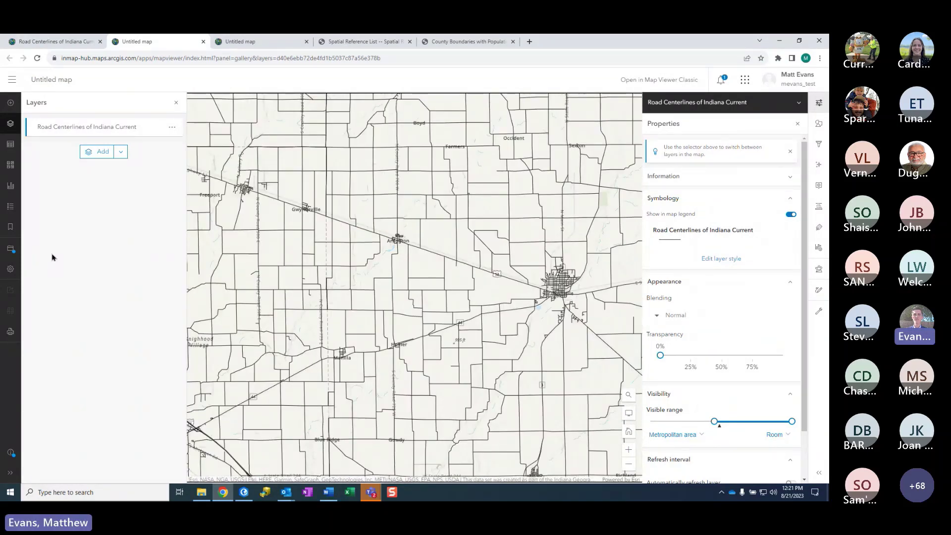
pyautogui.click(10, 250)
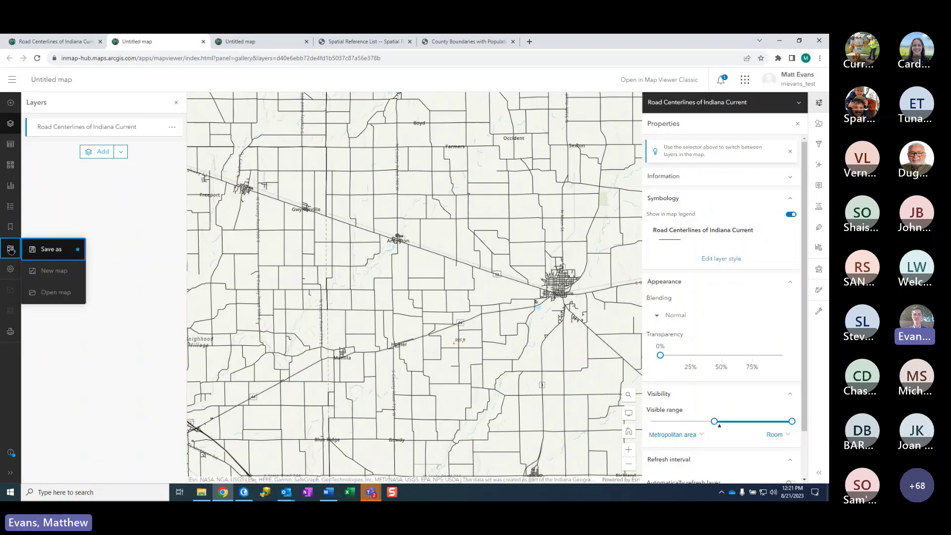
# Save the map as a new item titled 'Test'
pyautogui.click(54, 250)
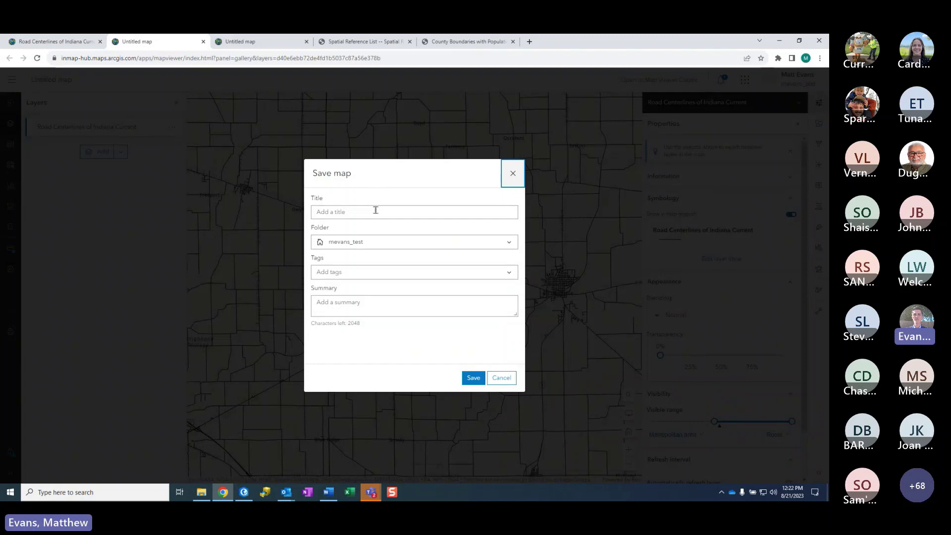
pyautogui.click(376, 211)
pyautogui.write('Te')
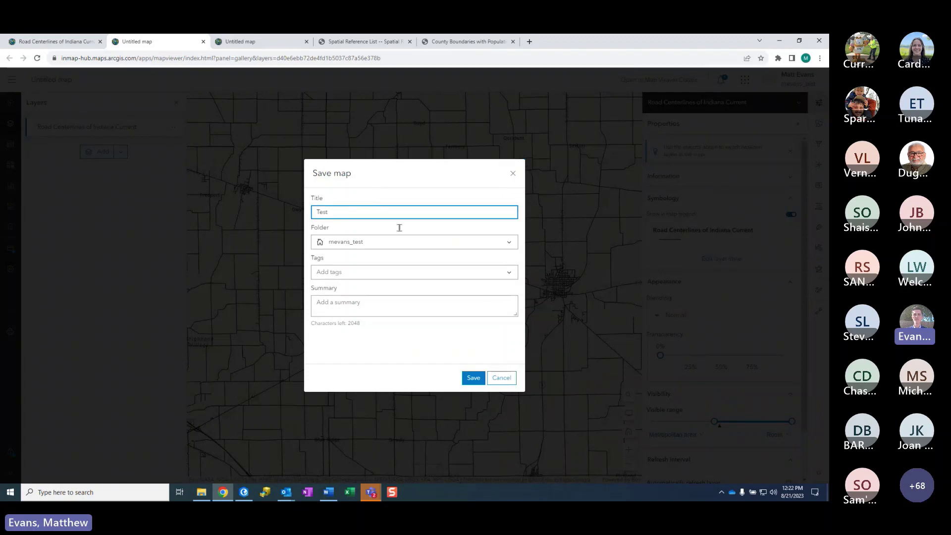
pyautogui.write('st')
pyautogui.click(473, 378)
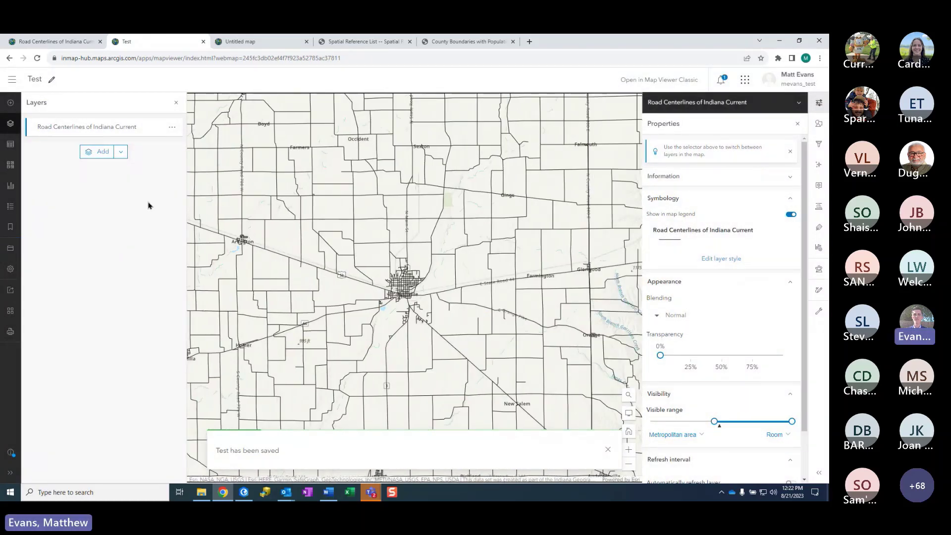
# Show the road layer's style options, Location (single symbol), and adjust the view
pyautogui.click(725, 260)
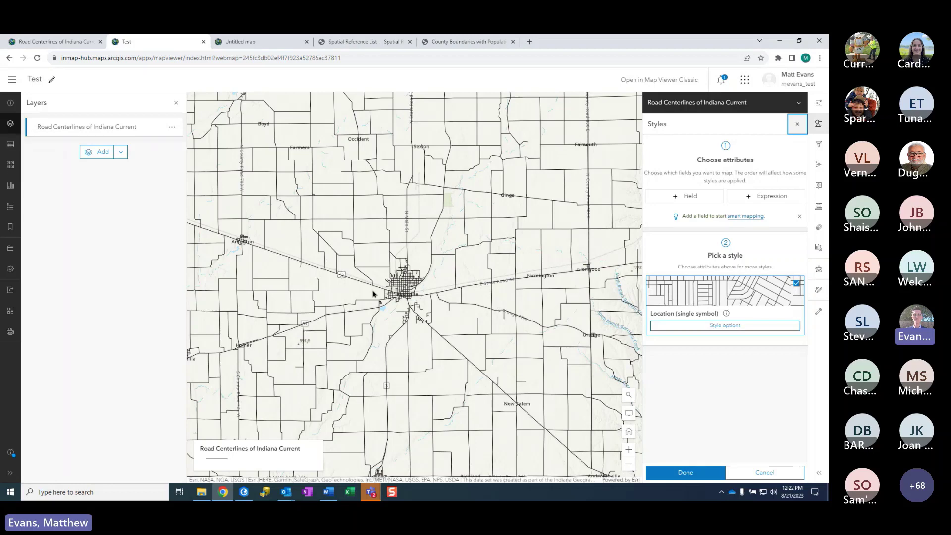
pyautogui.moveTo(350, 276); pyautogui.dragTo(350, 290)
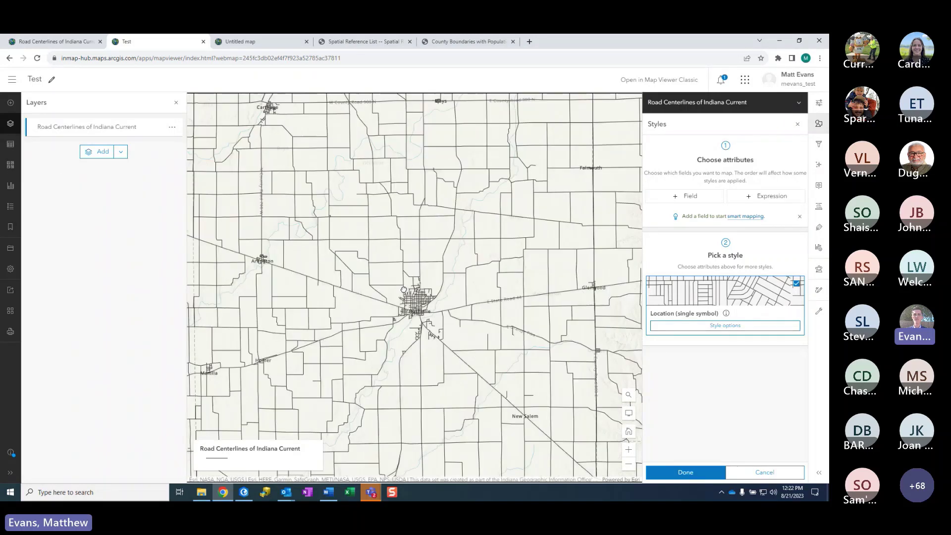
pyautogui.moveTo(417, 294); pyautogui.dragTo(429, 296)
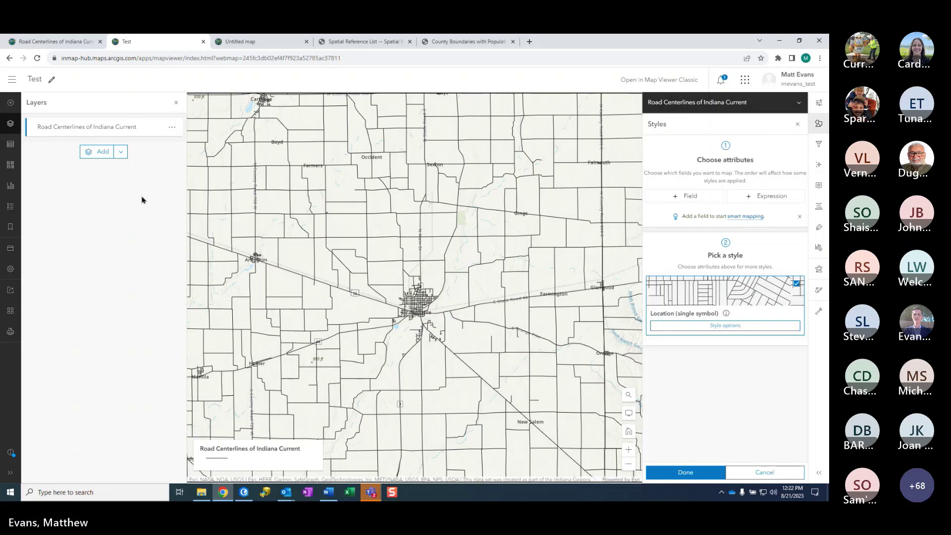
# Return to the dataset page and expand View API Resources to show GeoService and GeoJSON URLs
pyautogui.click(203, 42)
pyautogui.scroll(-1, 676, 308)
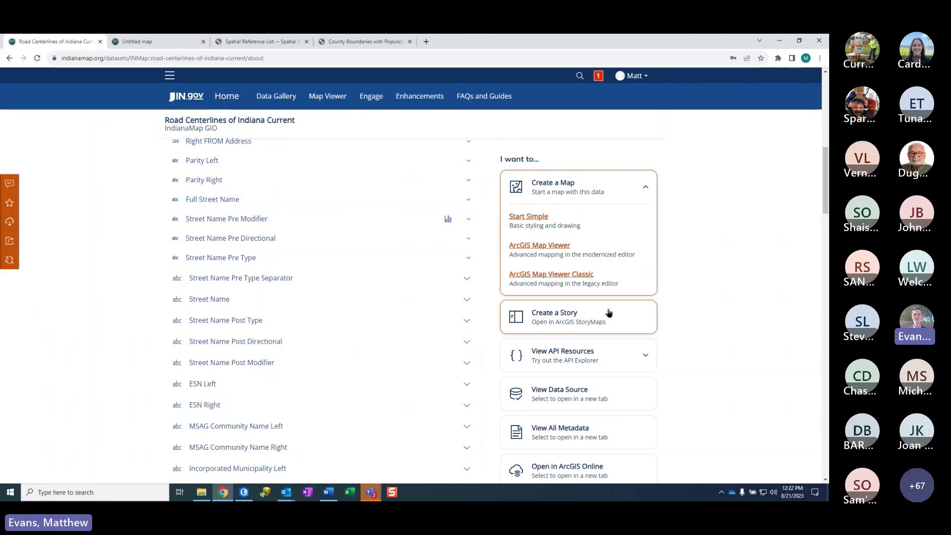
pyautogui.scroll(-1, 733, 307)
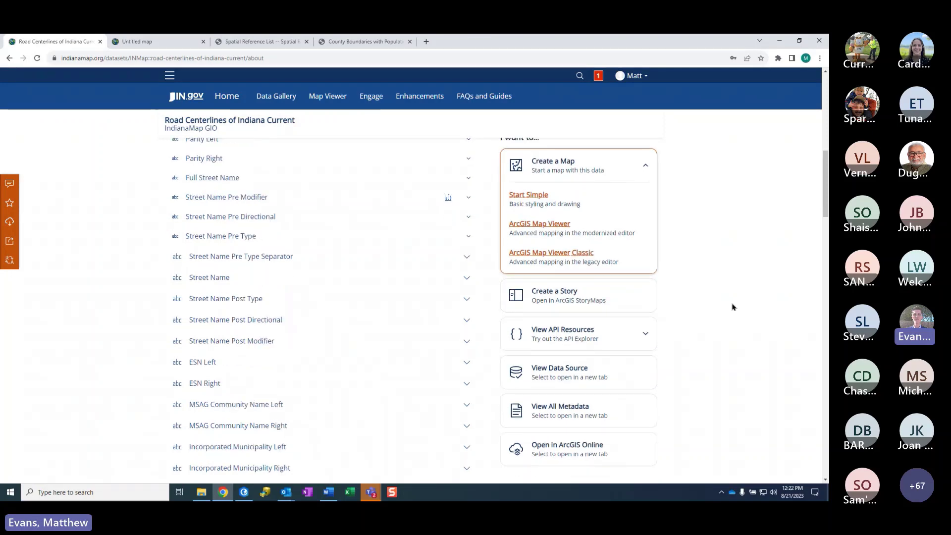
pyautogui.scroll(-1, 734, 307)
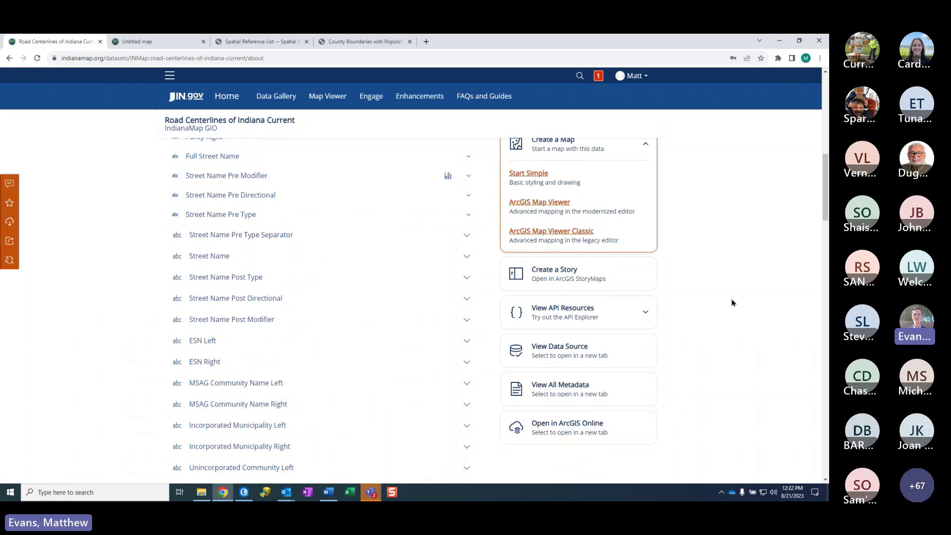
pyautogui.click(579, 311)
pyautogui.scroll(-2, 701, 296)
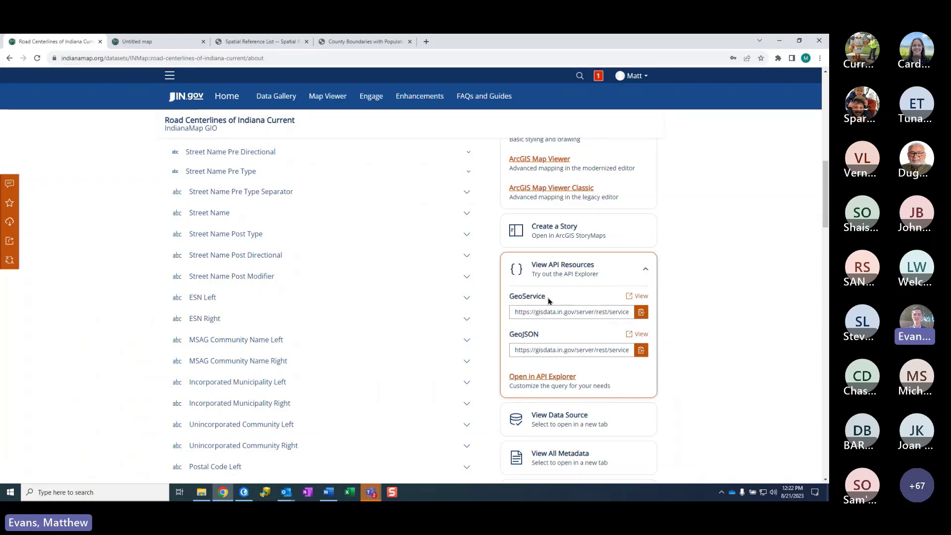
pyautogui.scroll(-1, 551, 302)
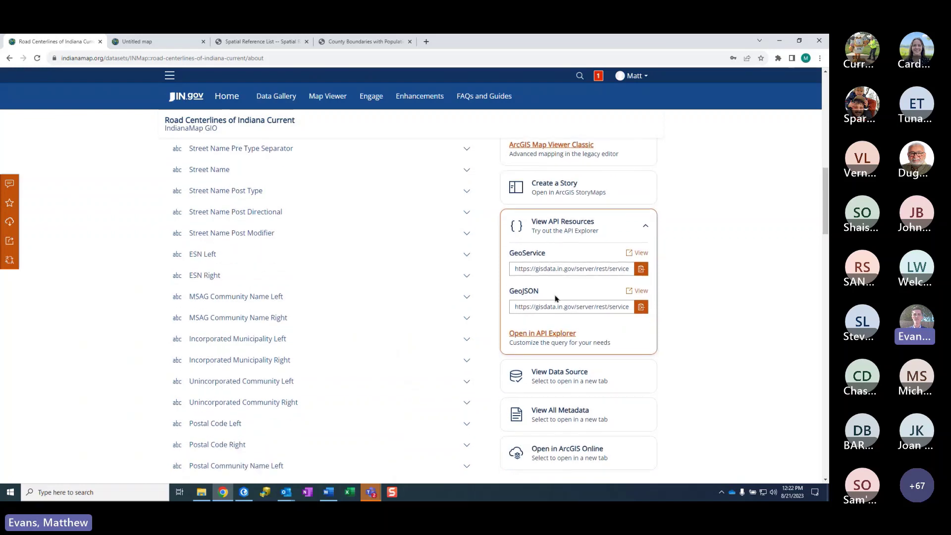
pyautogui.click(542, 335)
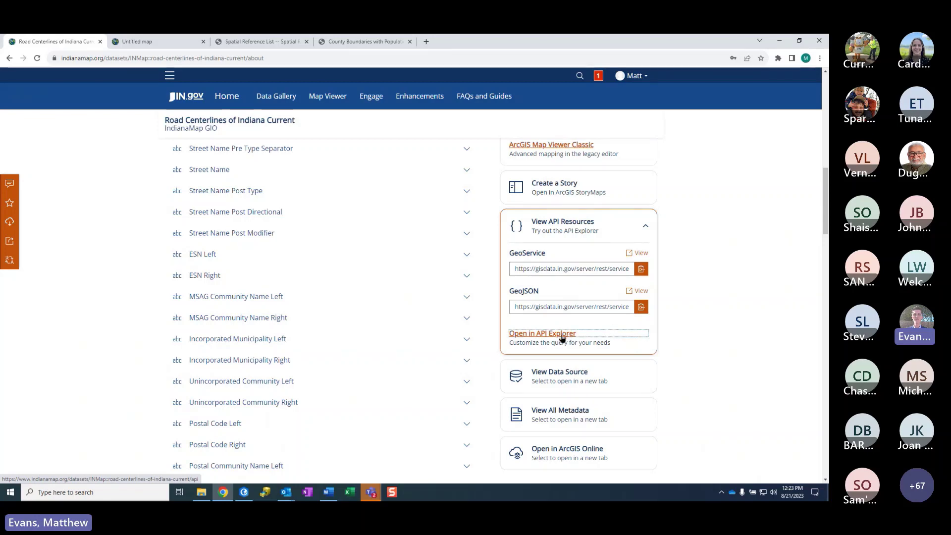
# Open the Road Centerlines layer (ID 63) REST service page in a new tab, then return to the dataset
pyautogui.scroll(-1, 644, 330)
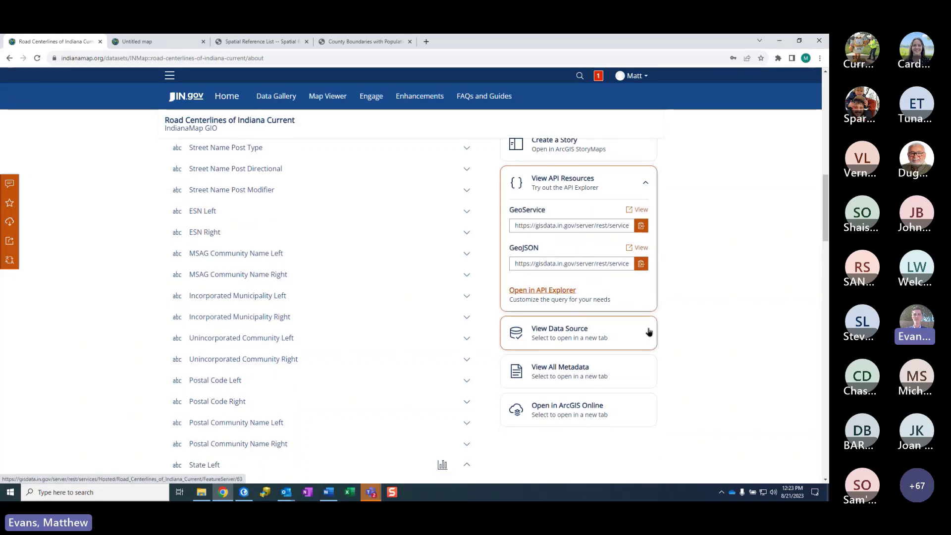
pyautogui.click(603, 342)
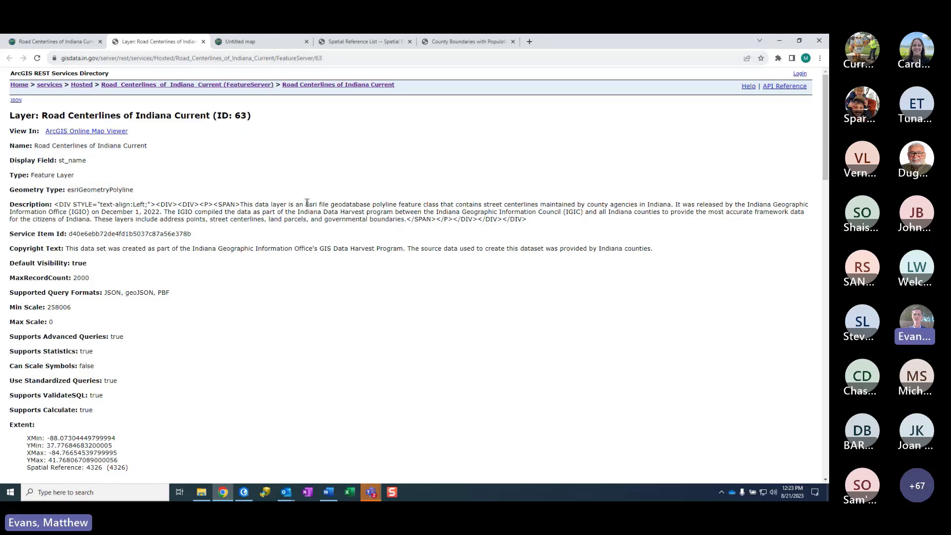
pyautogui.scroll(-3, 307, 206)
pyautogui.scroll(4, 310, 208)
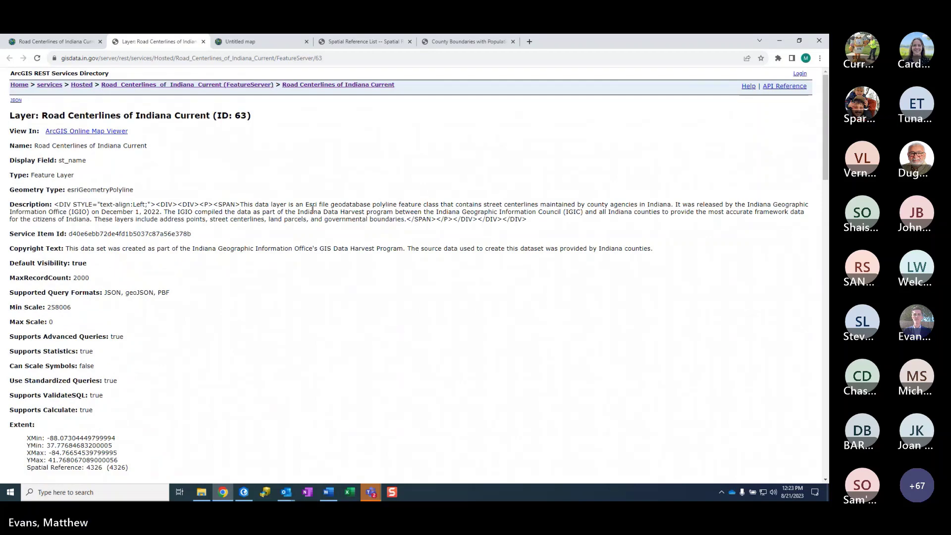
pyautogui.click(77, 41)
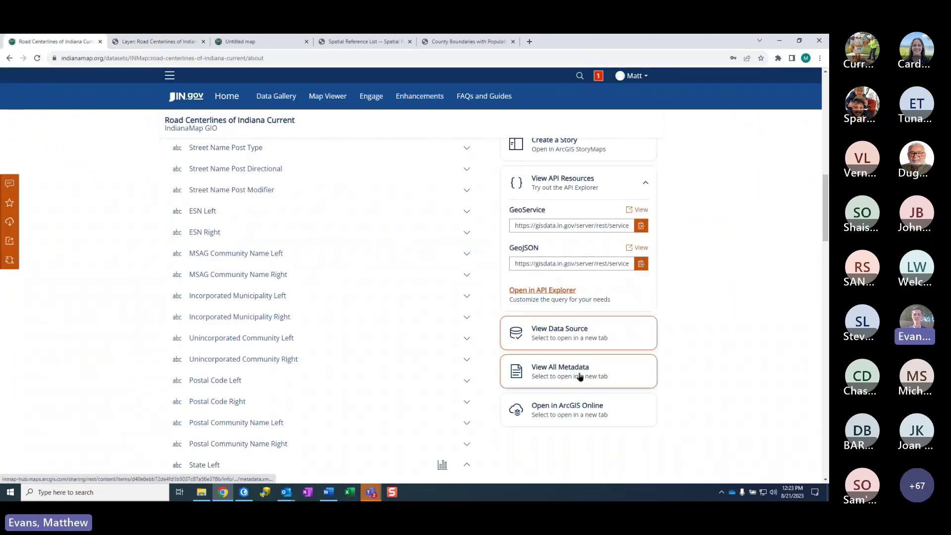
# Review the dataset's full ArcGIS Online metadata in a new tab, then switch back with Ctrl+Shift+Tab
pyautogui.click(581, 379)
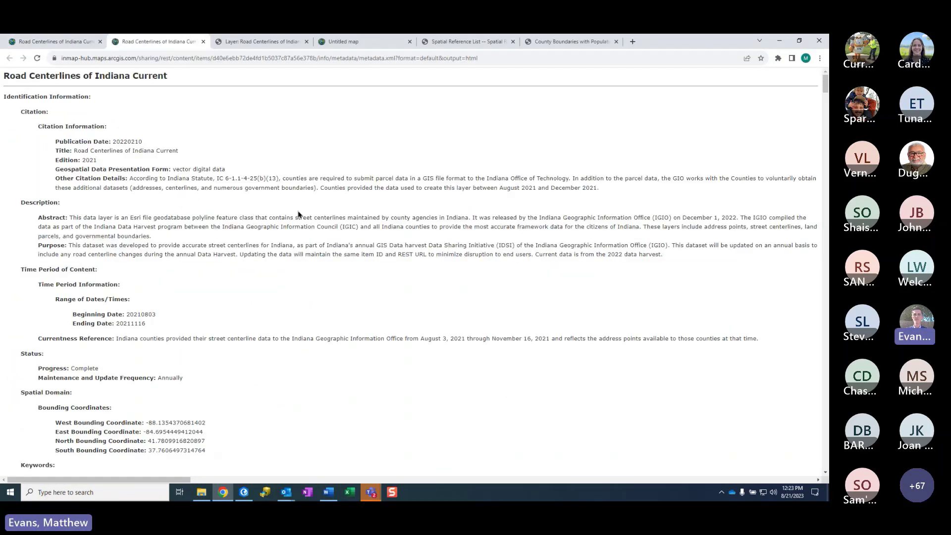
pyautogui.scroll(-10, 304, 215)
pyautogui.scroll(-10, 304, 215)
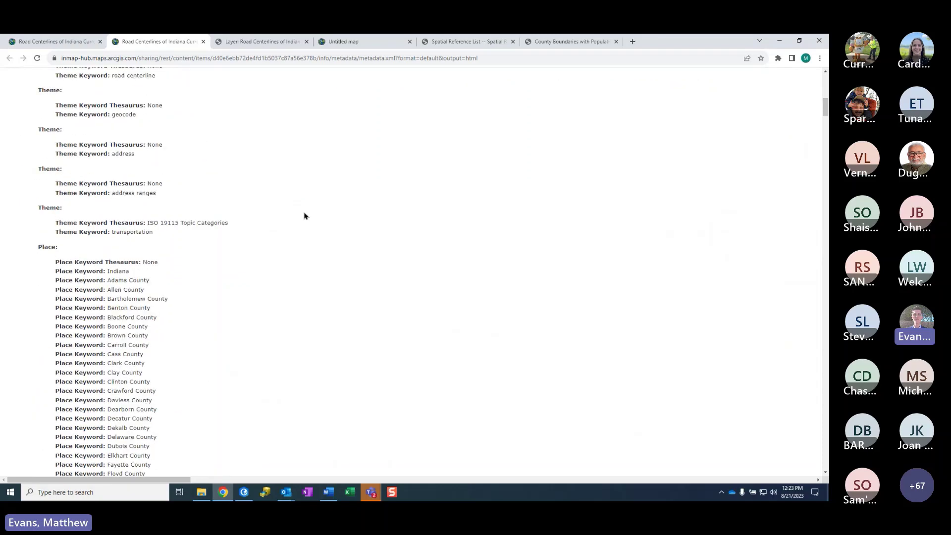
pyautogui.scroll(-10, 308, 208)
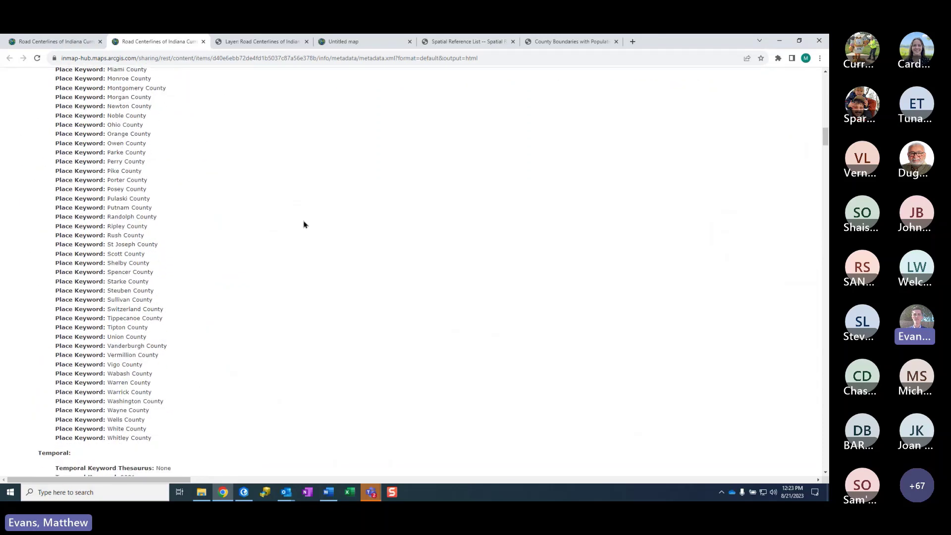
pyautogui.scroll(-15, 304, 224)
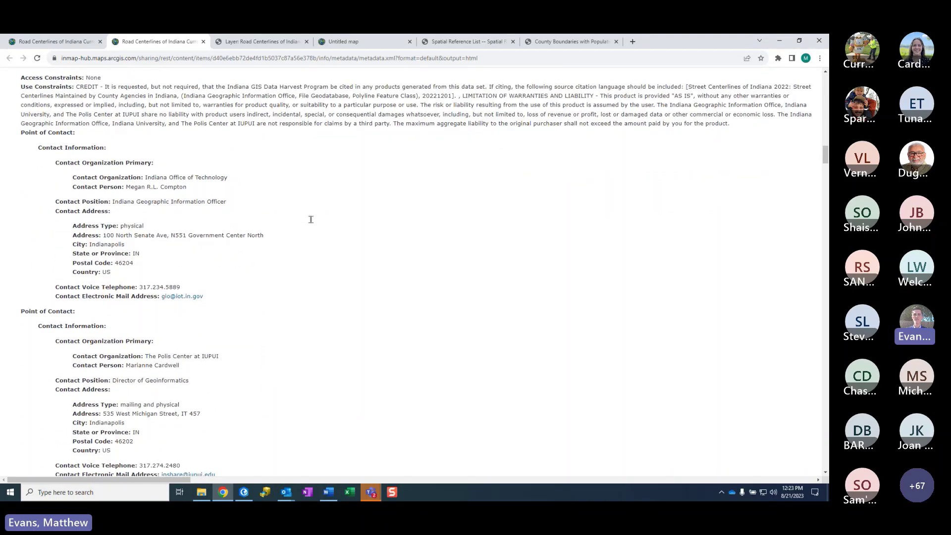
pyautogui.scroll(20, 313, 238)
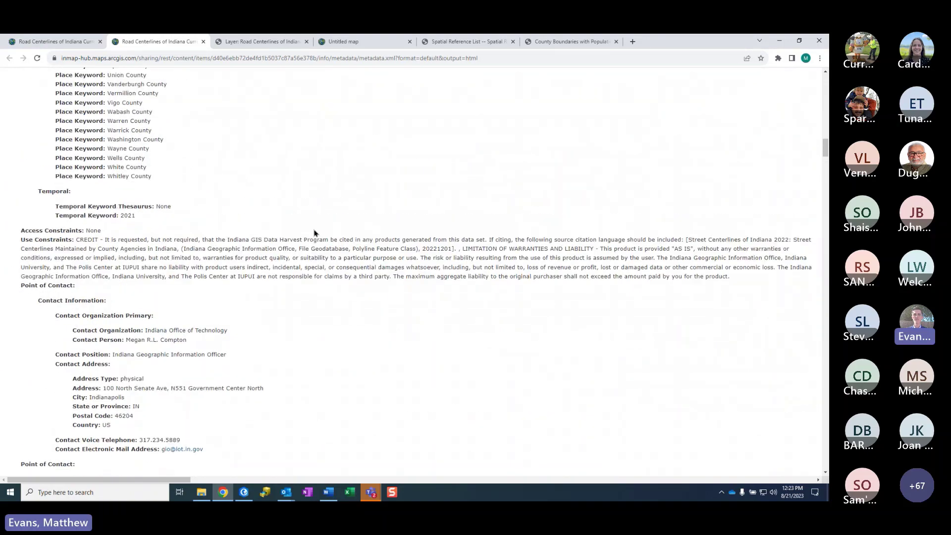
pyautogui.scroll(20, 319, 229)
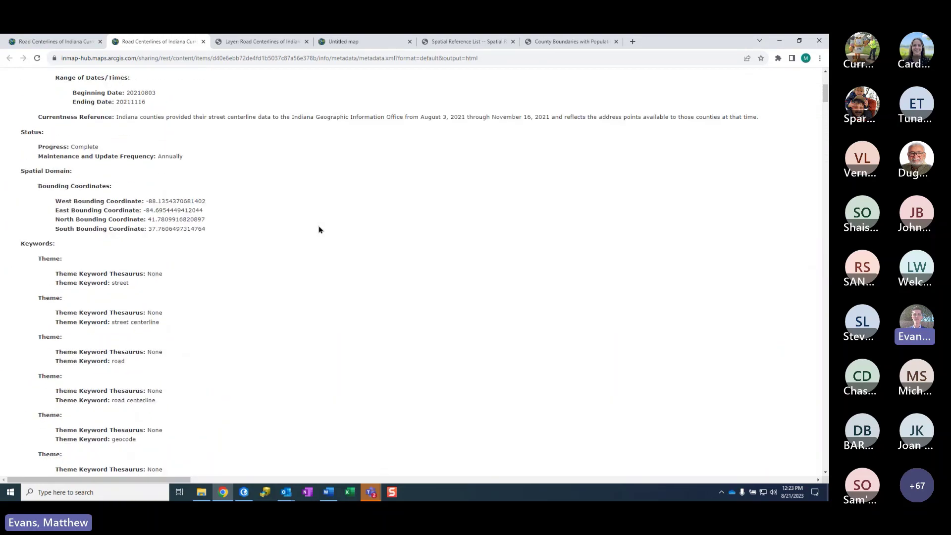
pyautogui.hotkey('ctrl', 'shift', 'Tab')
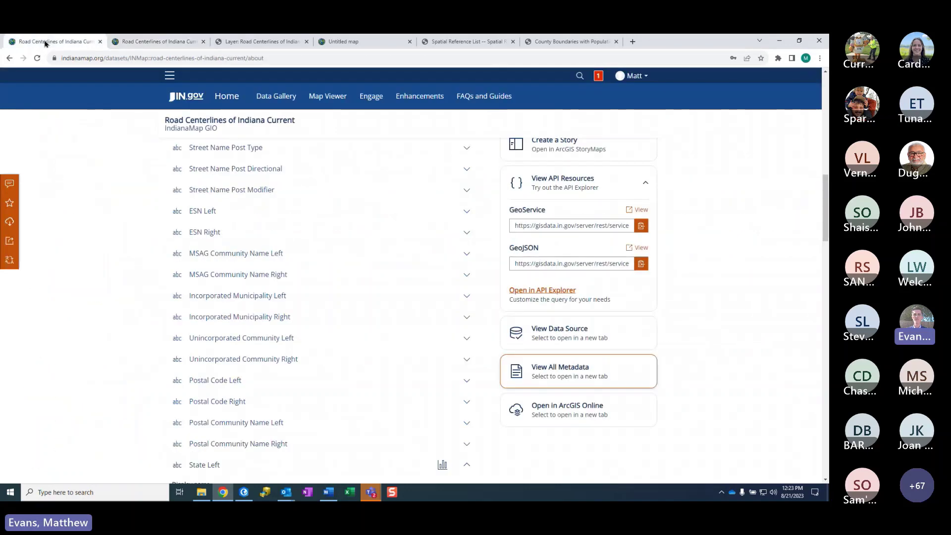
# Open the Road Centerlines of Indiana Current item page in ArcGIS Online and highlight its service URL
pyautogui.click(593, 417)
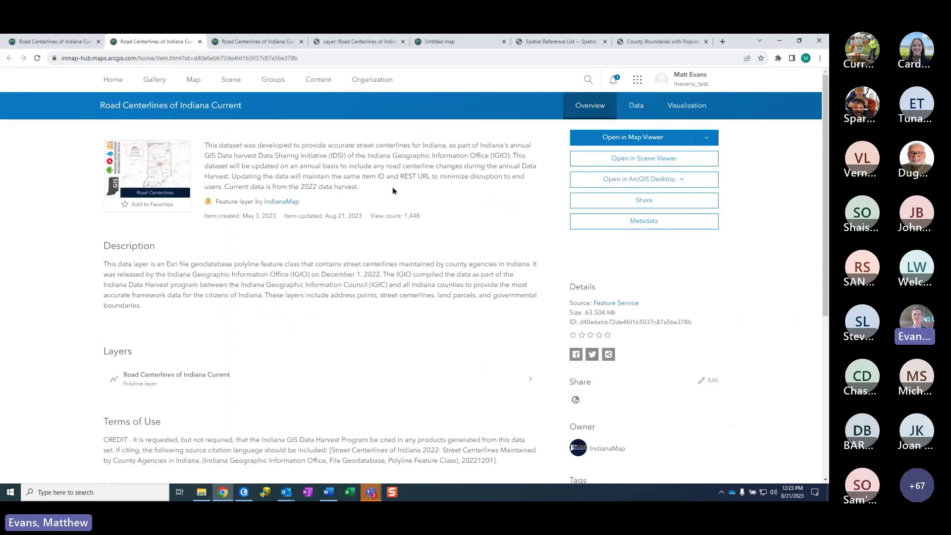
pyautogui.scroll(-2, 396, 267)
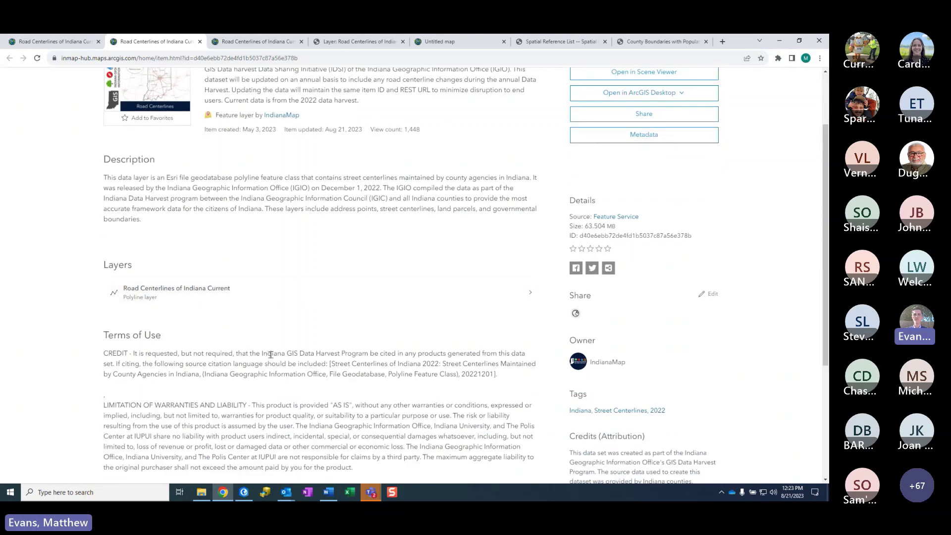
pyautogui.scroll(-2, 269, 350)
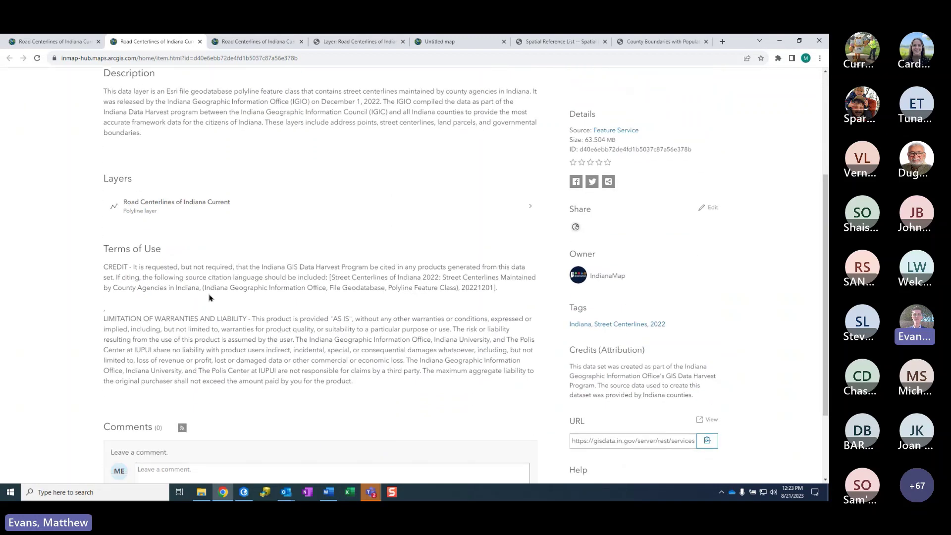
pyautogui.scroll(-1, 211, 298)
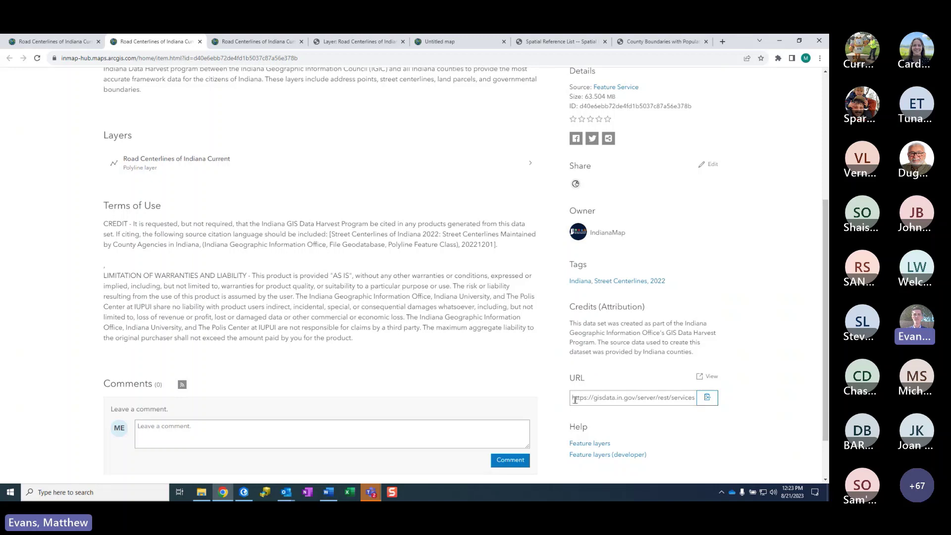
pyautogui.moveTo(574, 400); pyautogui.dragTo(718, 400)
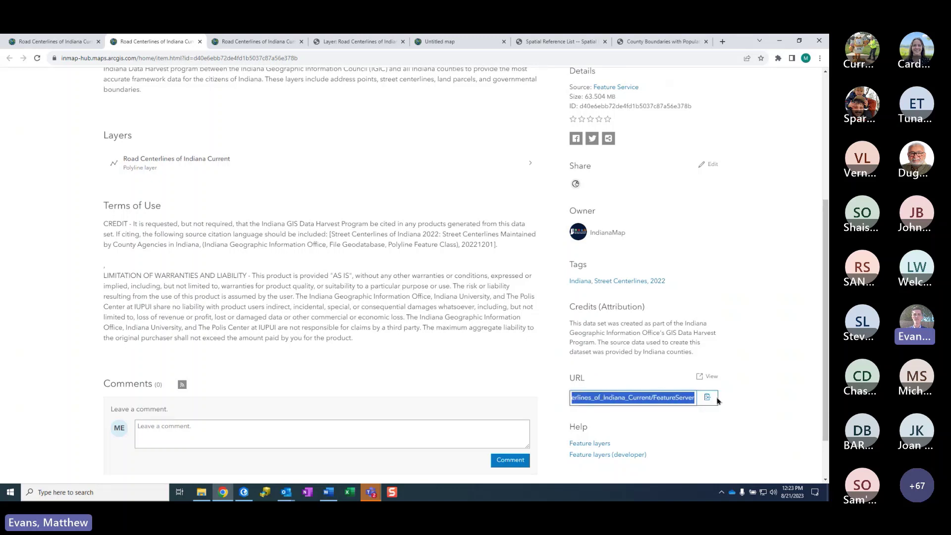
pyautogui.click(645, 397)
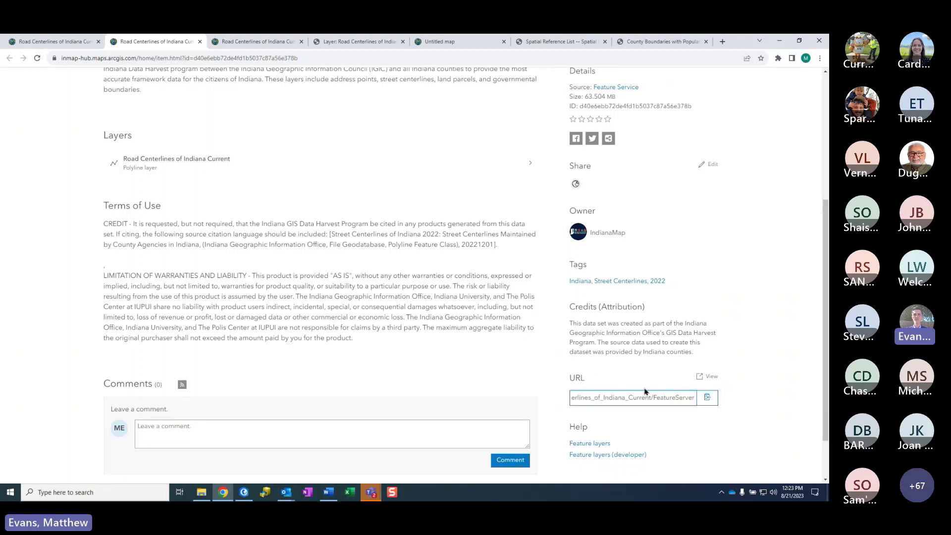
# Return to the IndianaMap dataset page and scroll back to its top
pyautogui.scroll(4, 645, 391)
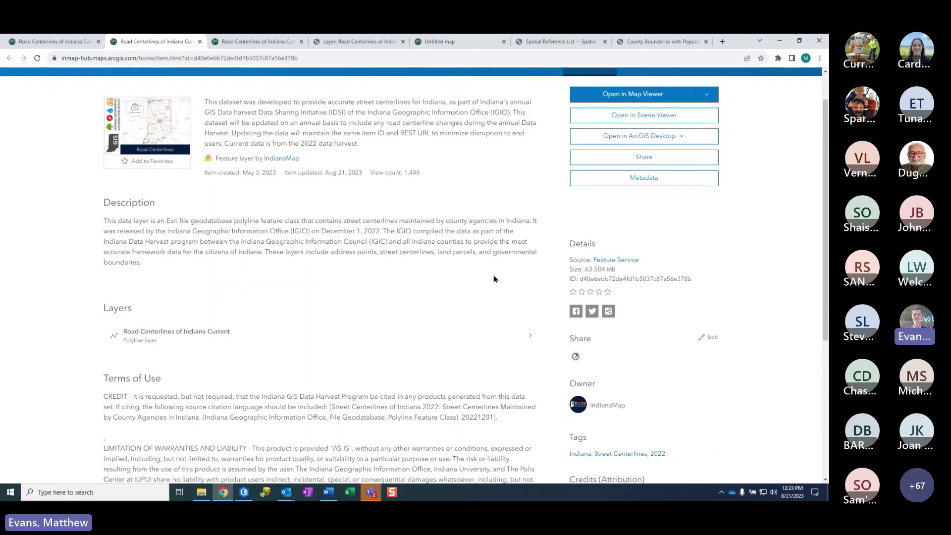
pyautogui.scroll(2, 491, 272)
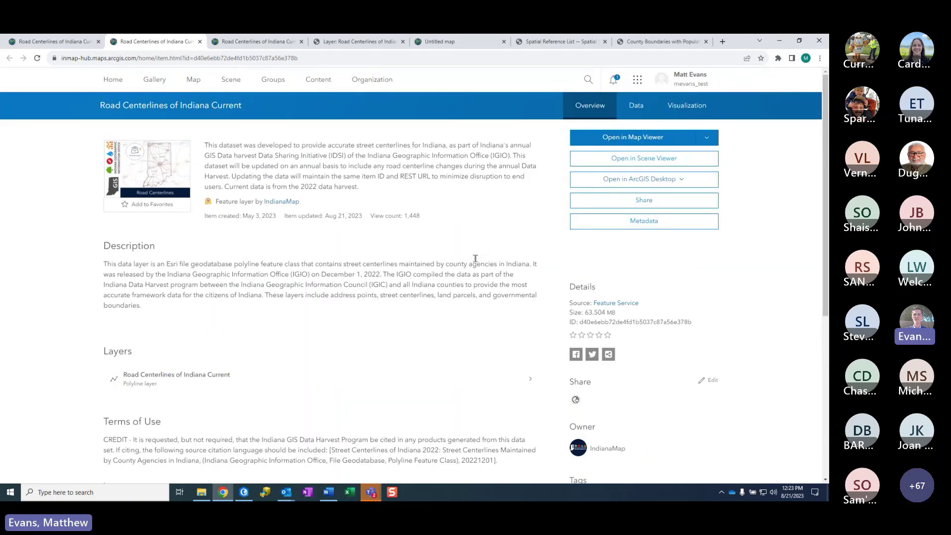
pyautogui.click(23, 42)
pyautogui.scroll(10, 389, 235)
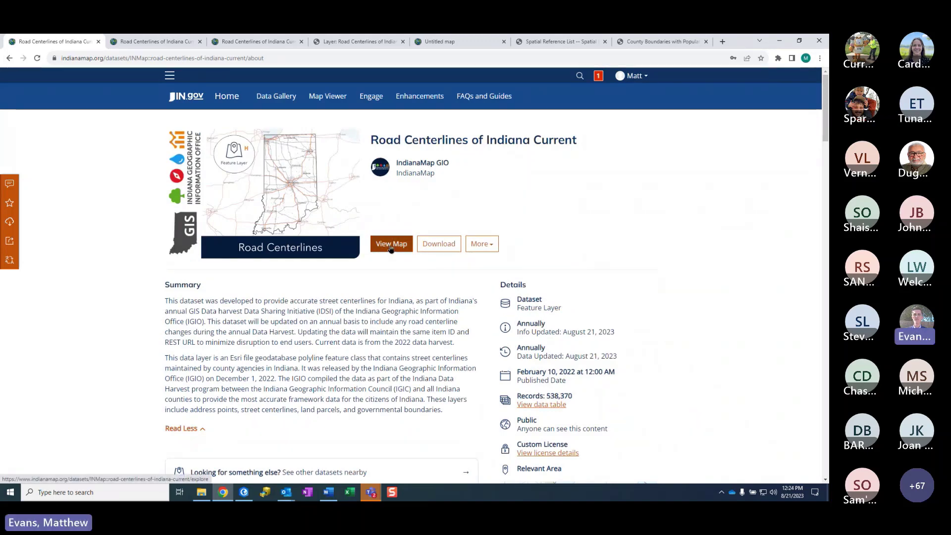
# Show the Road Centerlines dataset on the interactive map with View Map
pyautogui.click(391, 247)
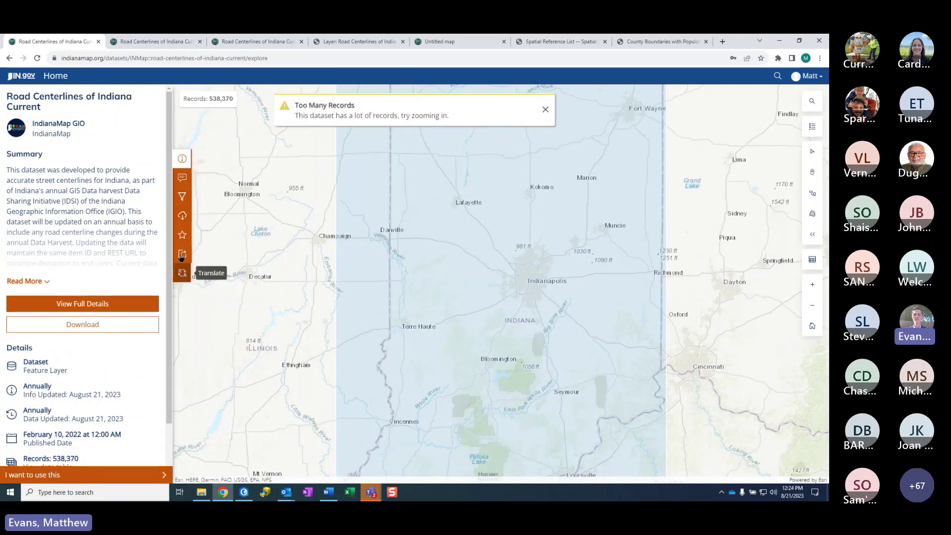
# Review the download formats: CSV, KML, Shapefile, GeoJSON and File Geodatabase
pyautogui.click(183, 217)
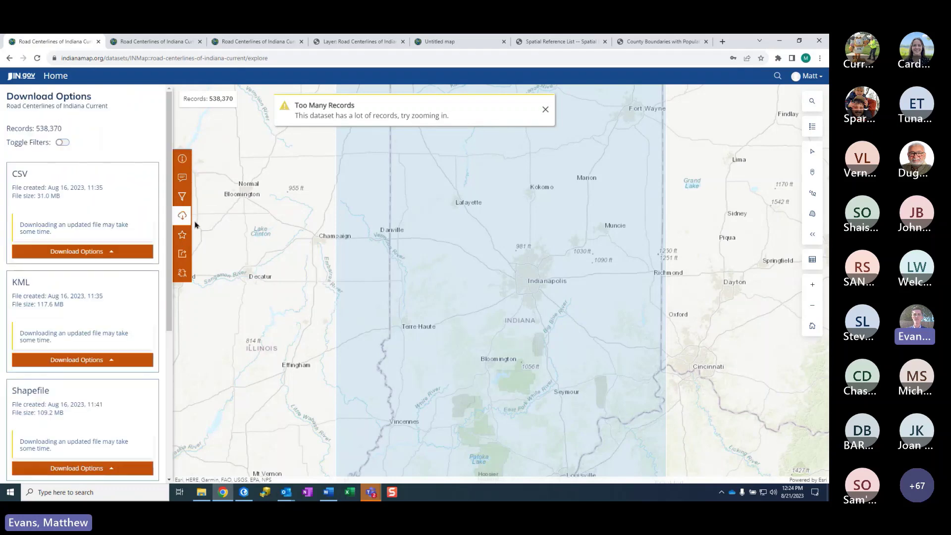
pyautogui.scroll(-3, 145, 218)
pyautogui.scroll(-2, 146, 218)
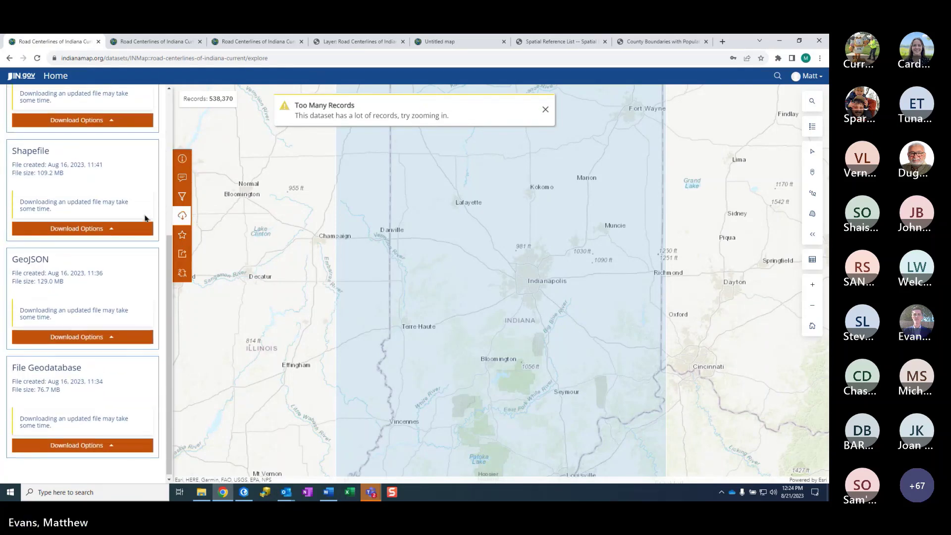
pyautogui.scroll(5, 145, 216)
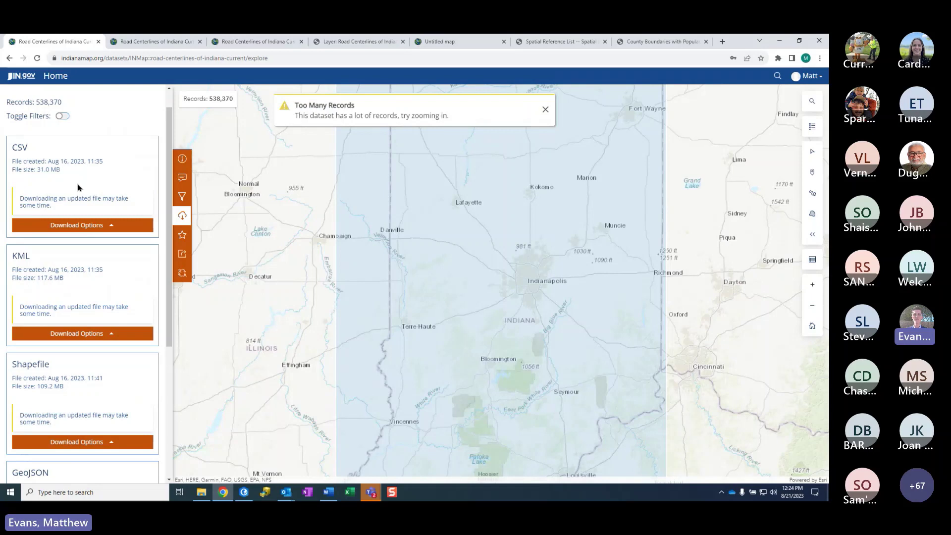
pyautogui.scroll(-1, 94, 233)
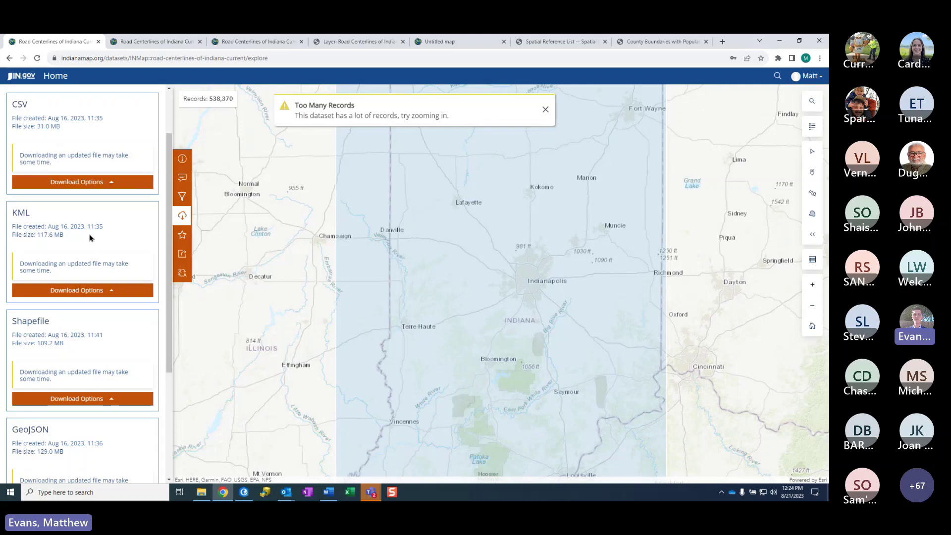
pyautogui.scroll(-2, 99, 243)
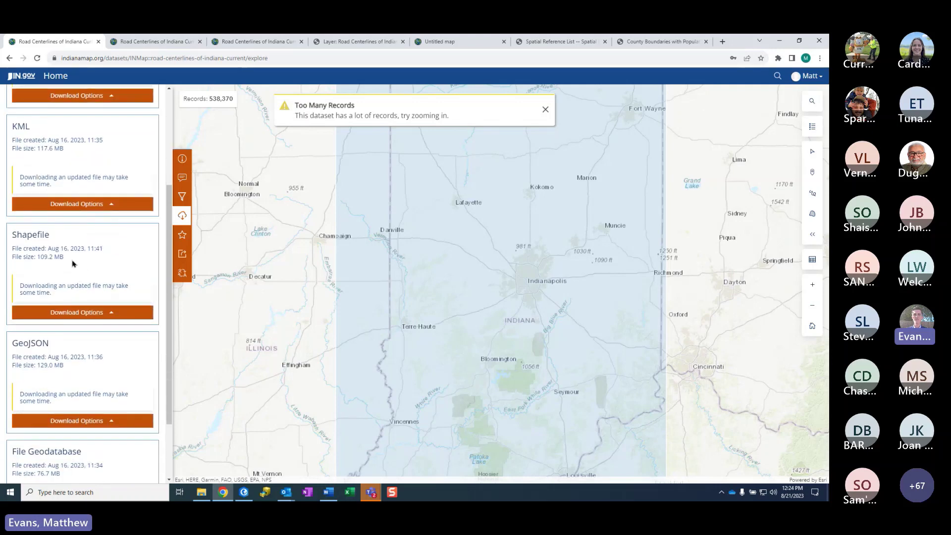
pyautogui.scroll(-1, 99, 278)
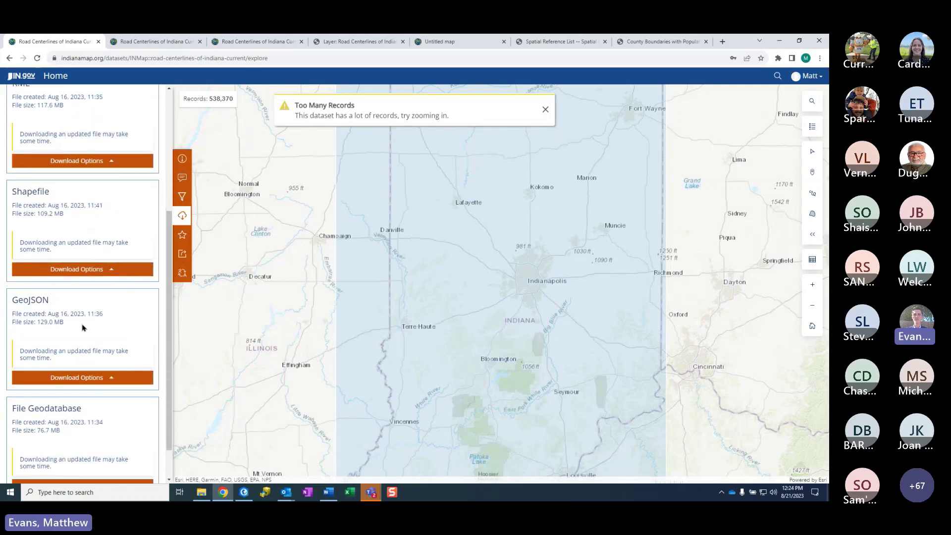
pyautogui.scroll(-1, 81, 323)
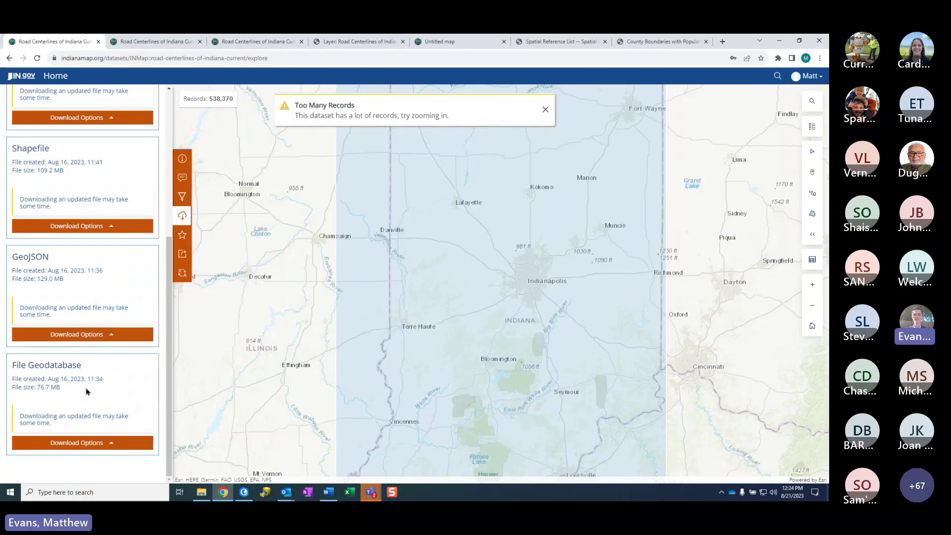
pyautogui.scroll(3, 90, 392)
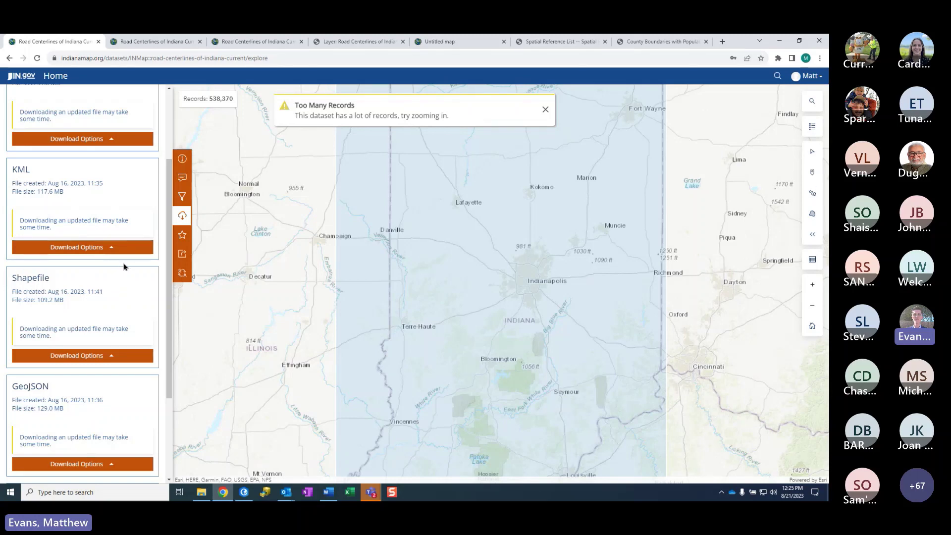
pyautogui.scroll(-1, 129, 300)
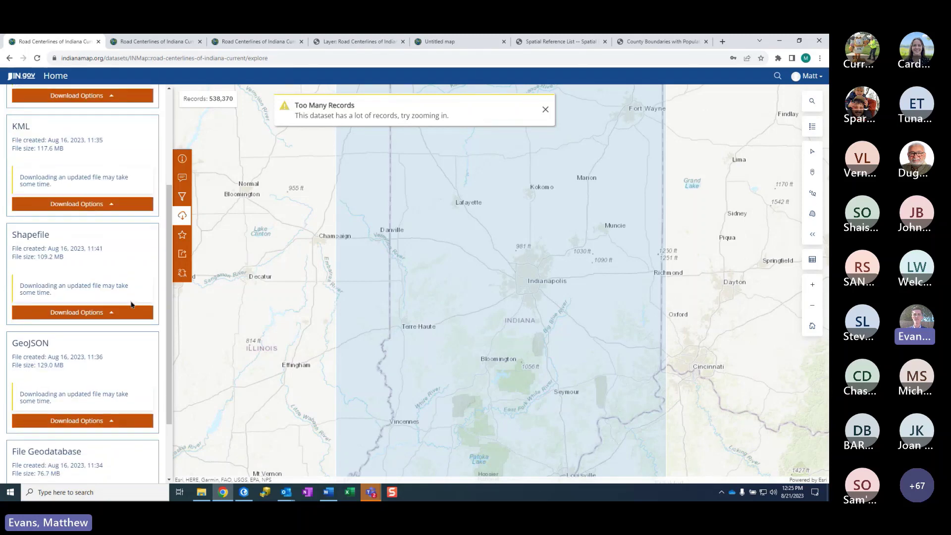
pyautogui.scroll(1, 130, 303)
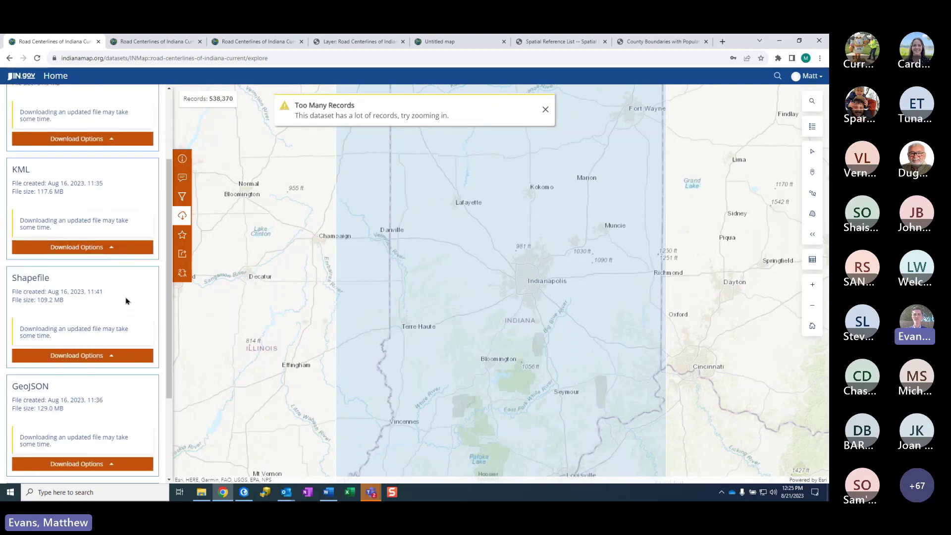
pyautogui.scroll(1, 127, 309)
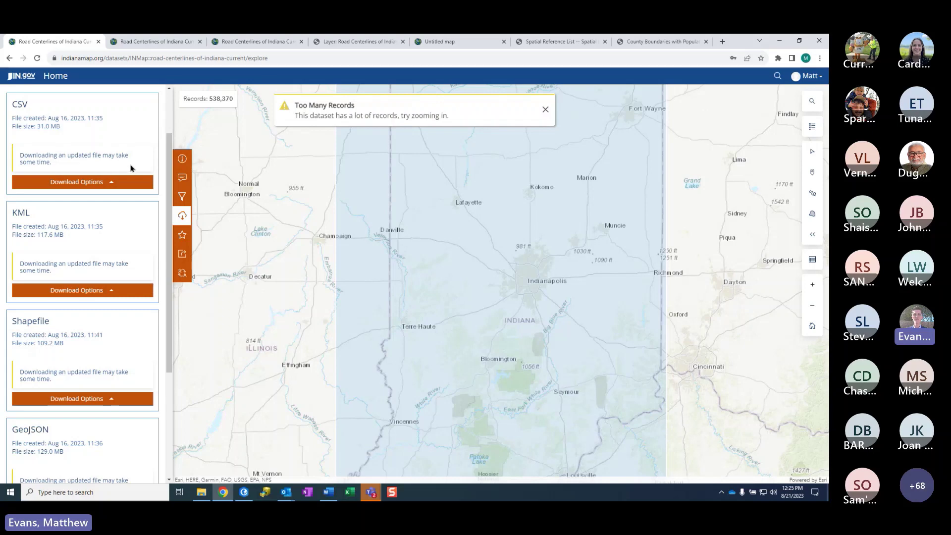
# Show the CSV download choices, pointing out generating a new file with the latest data
pyautogui.click(105, 184)
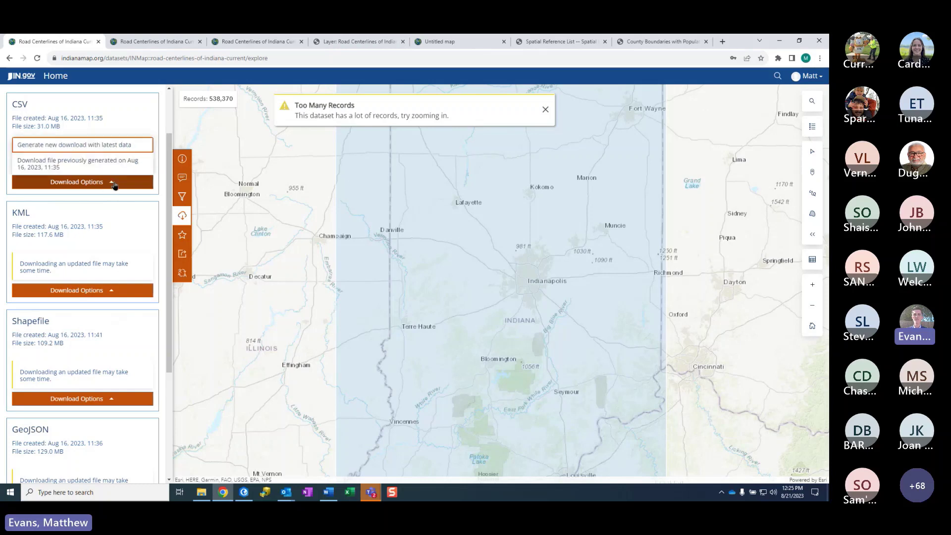
pyautogui.click(103, 144)
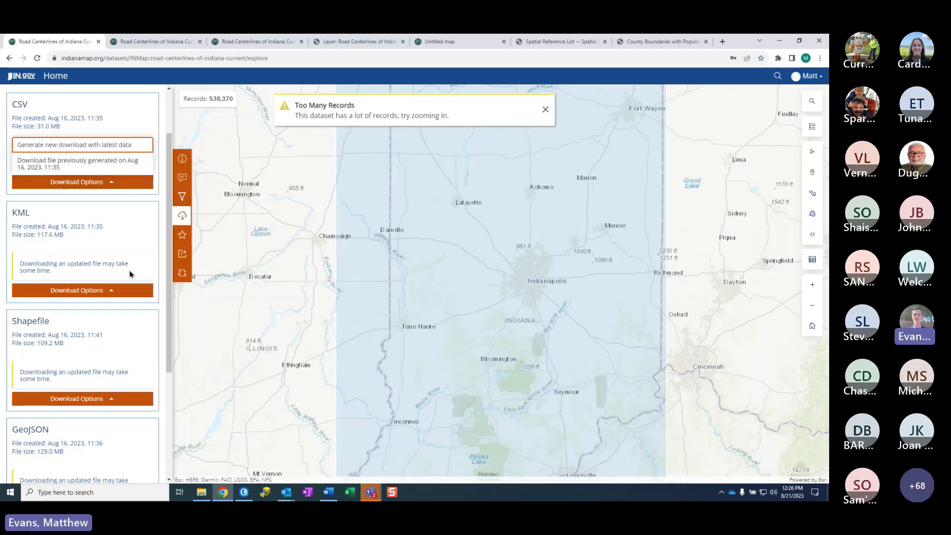
pyautogui.scroll(-1, 103, 243)
pyautogui.scroll(-1, 103, 243)
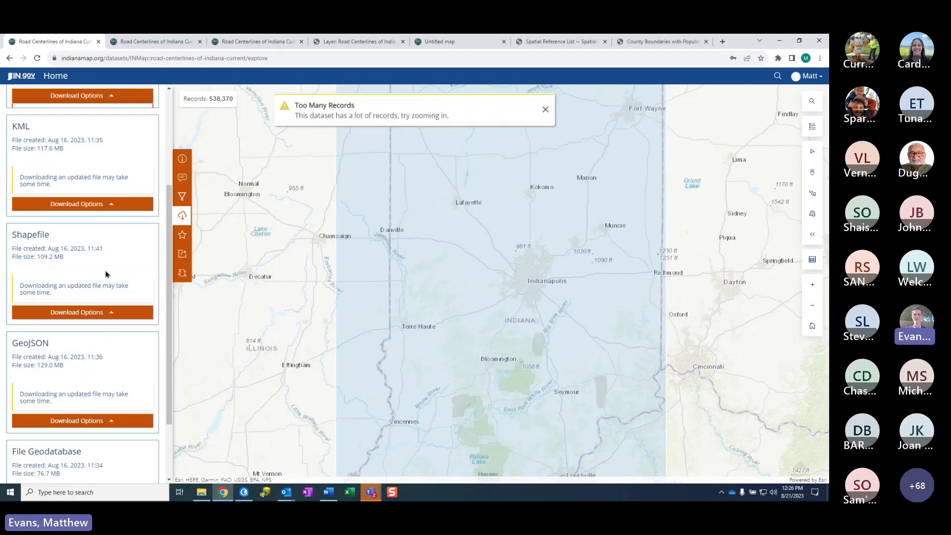
pyautogui.scroll(3, 114, 257)
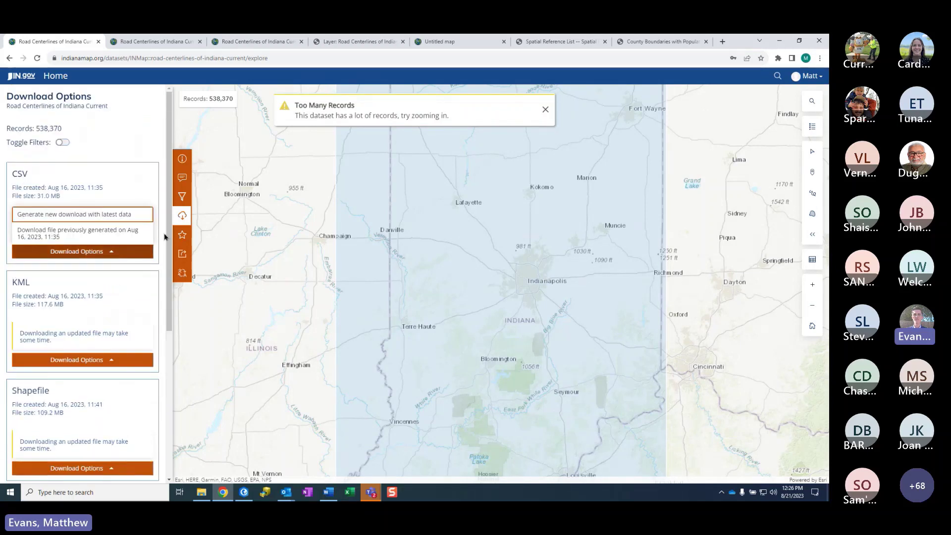
# Open the Road Centerlines filters and zoom the map past Rushville to the Henry–Wayne county line
pyautogui.click(184, 199)
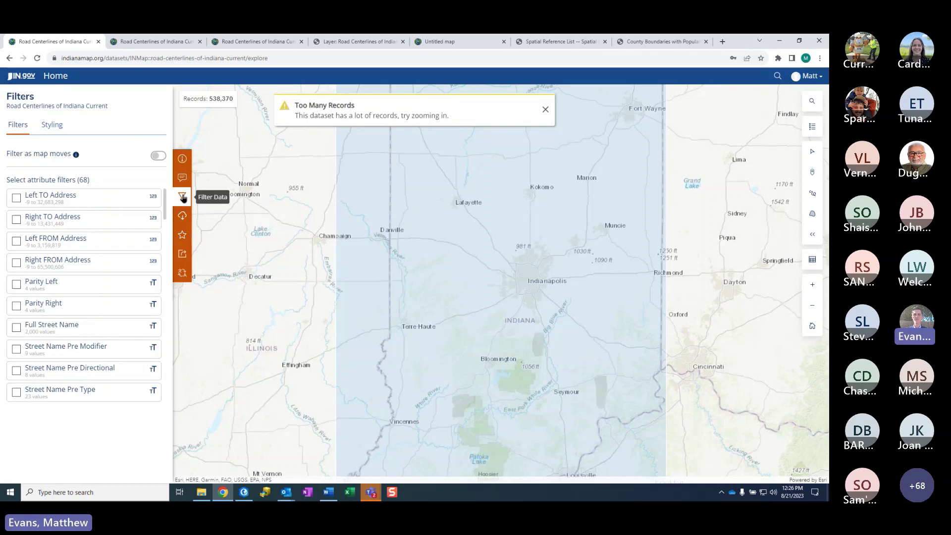
pyautogui.click(183, 198)
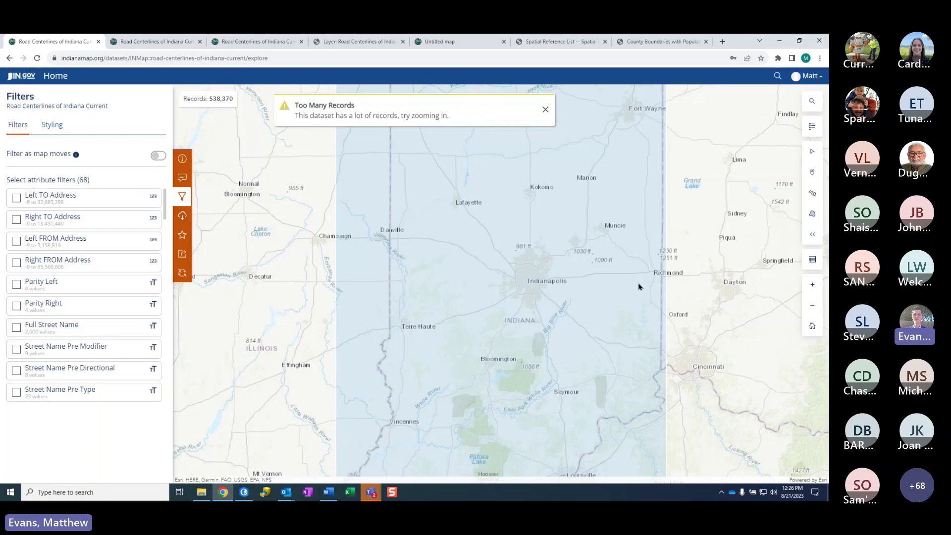
pyautogui.scroll(5, 620, 317)
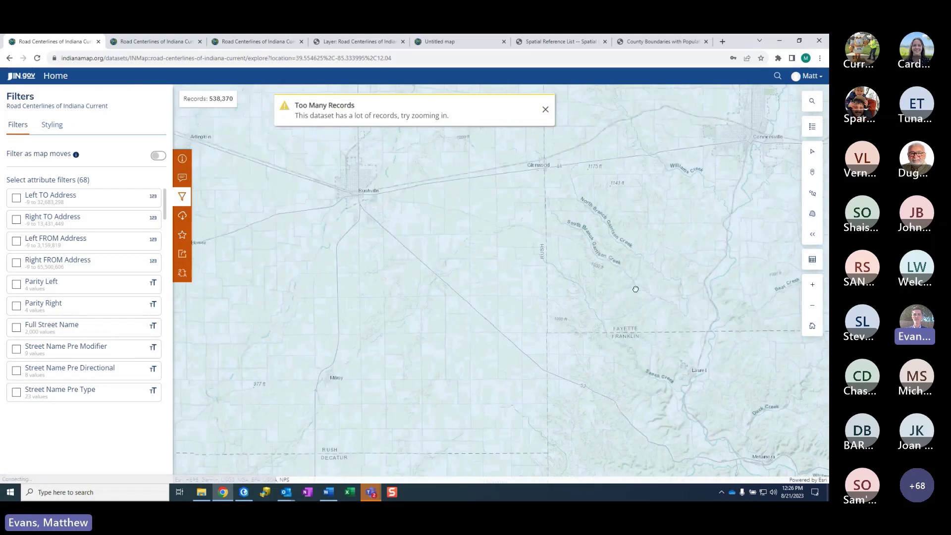
pyautogui.moveTo(688, 230); pyautogui.dragTo(638, 286)
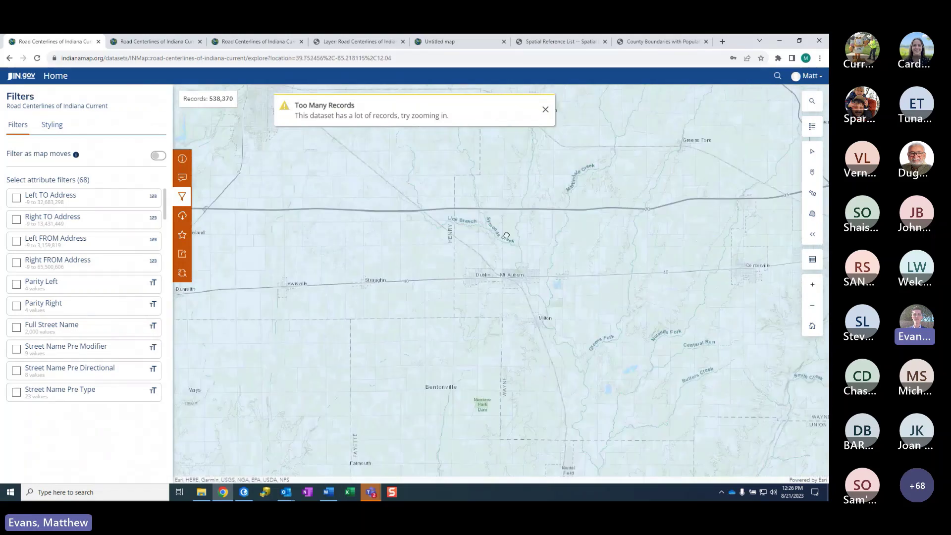
pyautogui.scroll(4, 475, 164)
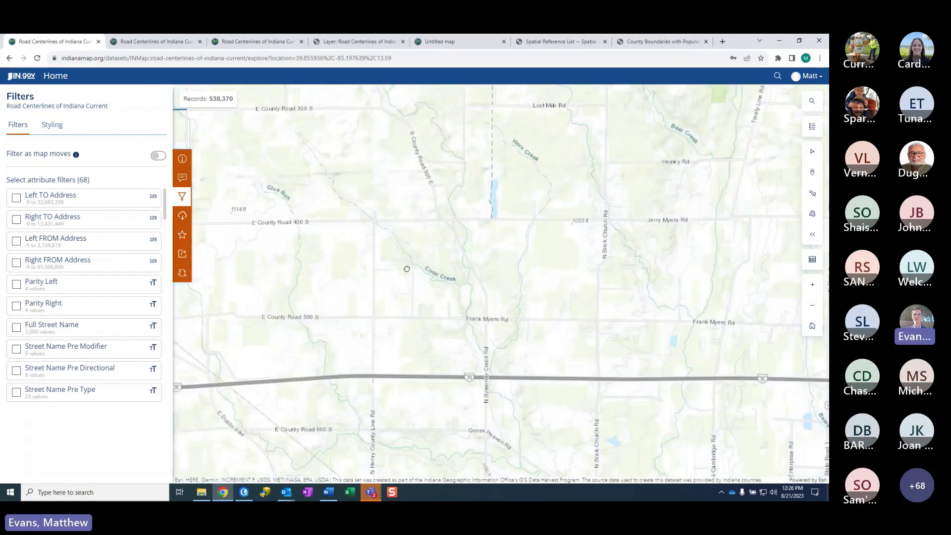
pyautogui.moveTo(552, 212); pyautogui.dragTo(545, 230)
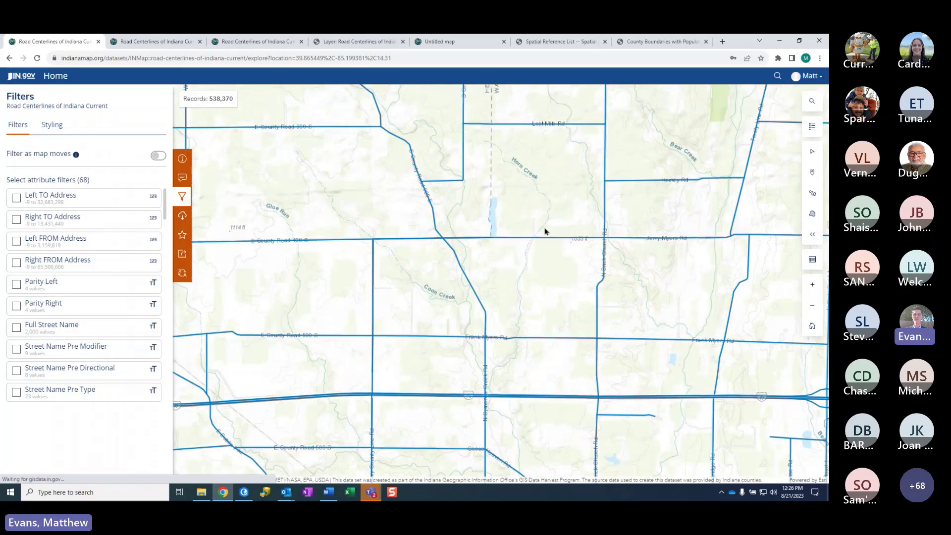
pyautogui.moveTo(350, 204); pyautogui.dragTo(345, 221)
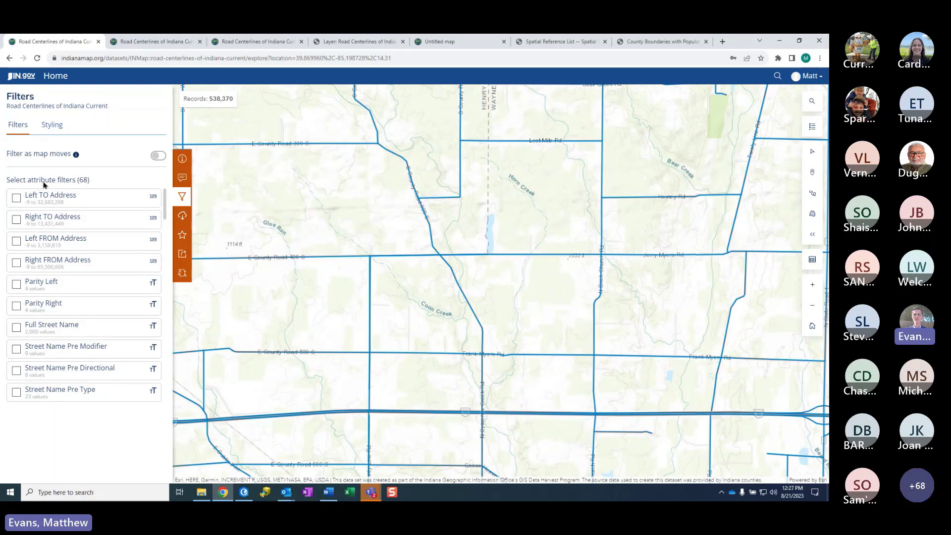
# Scroll down the 68 attribute filters and tick SOURCE_ORIGINATOR to list source counties
pyautogui.scroll(-2, 65, 231)
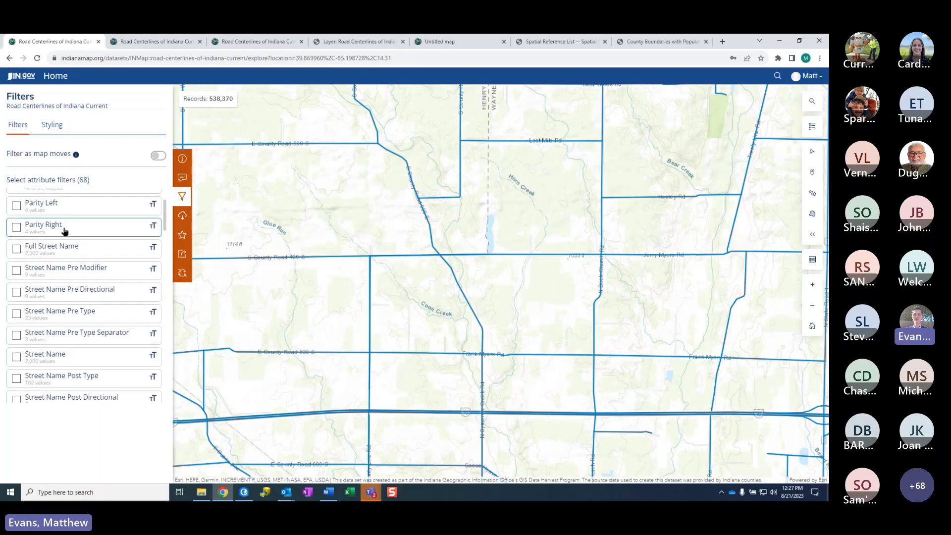
pyautogui.scroll(-5, 64, 231)
pyautogui.scroll(-2, 74, 229)
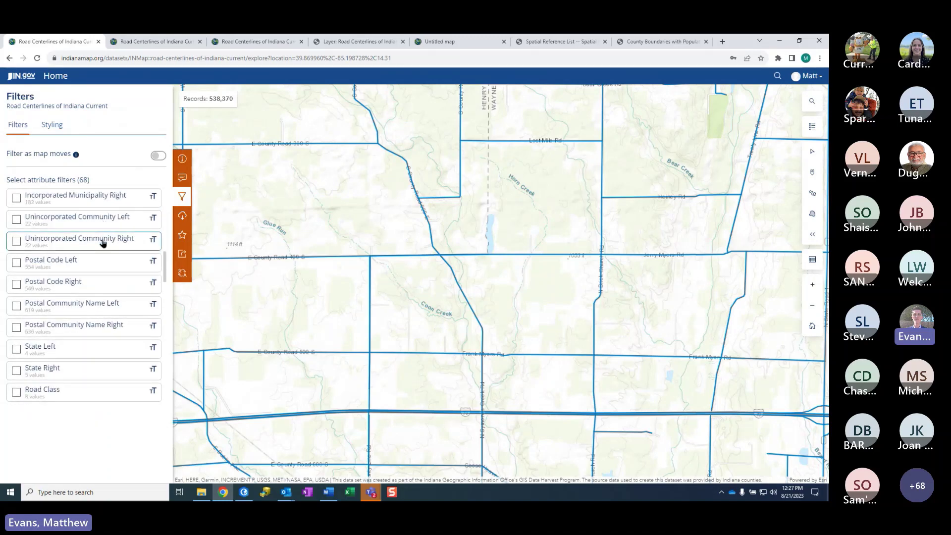
pyautogui.scroll(-6, 106, 271)
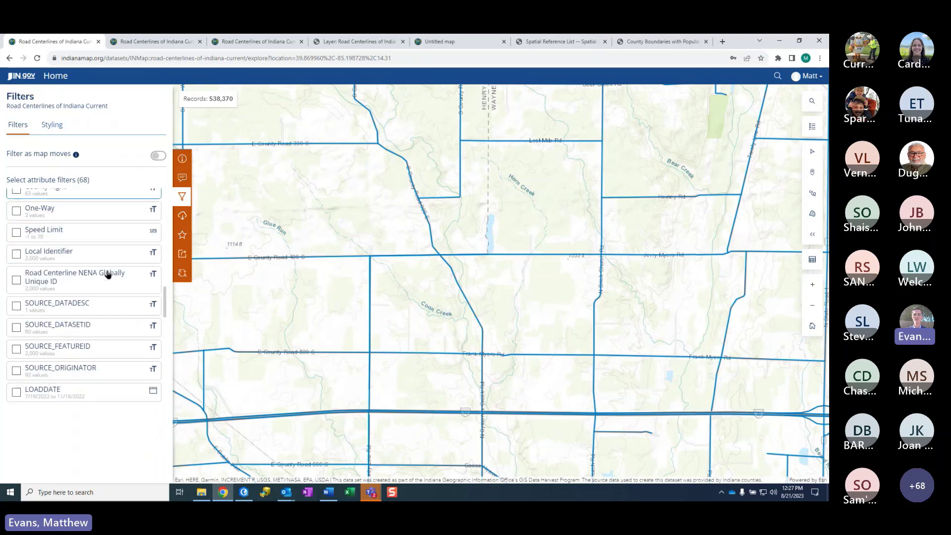
pyautogui.scroll(-4, 107, 274)
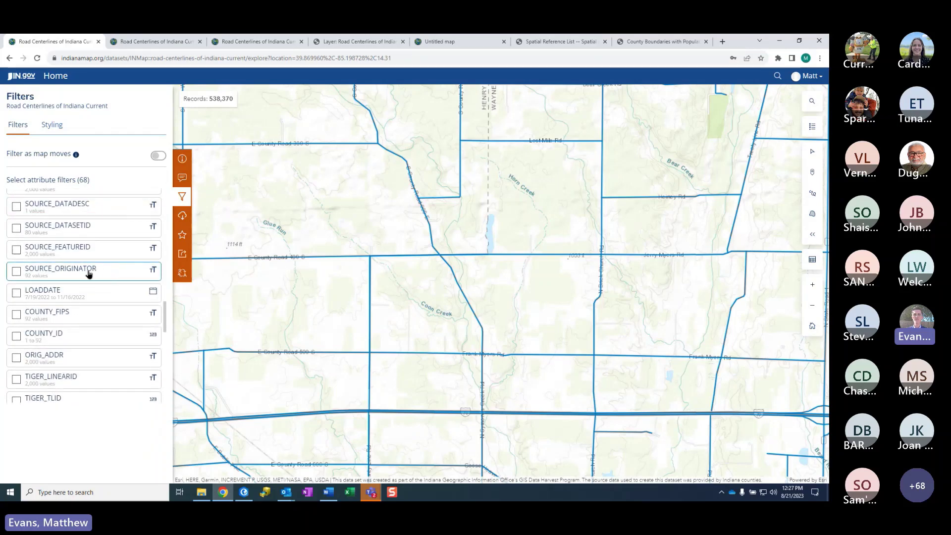
pyautogui.click(89, 273)
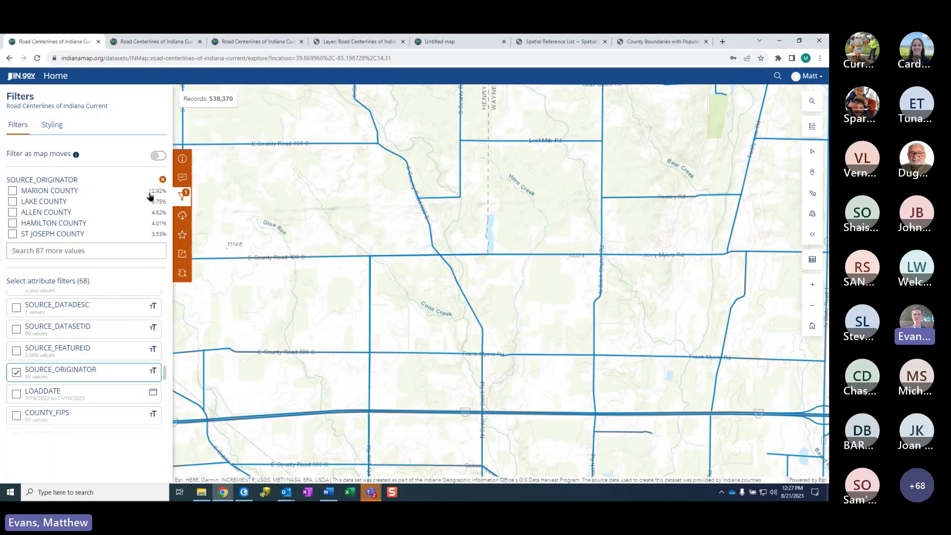
# Try then clear MARION COUNTY, then search 'WAYNE' and filter to WAYNE COUNTY (4,852 records)
pyautogui.click(13, 197)
pyautogui.click(13, 194)
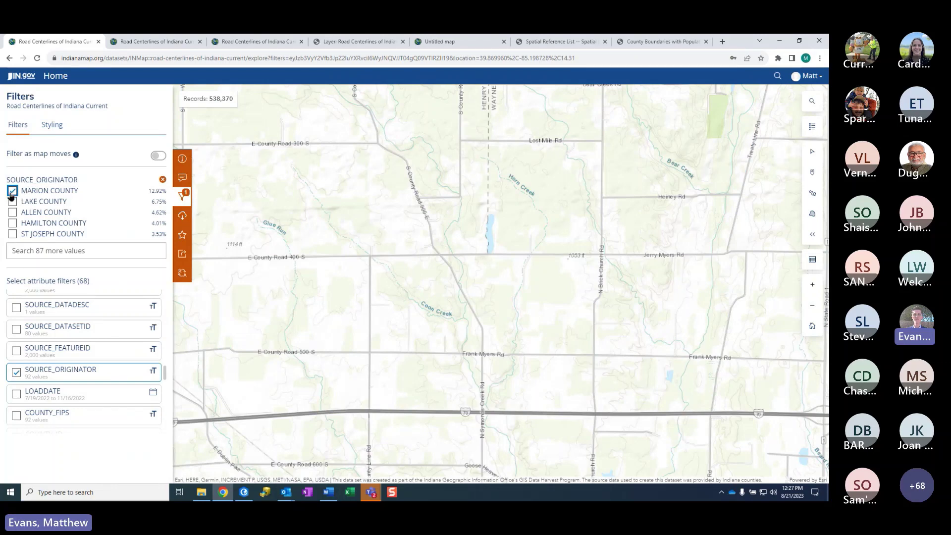
pyautogui.click(12, 193)
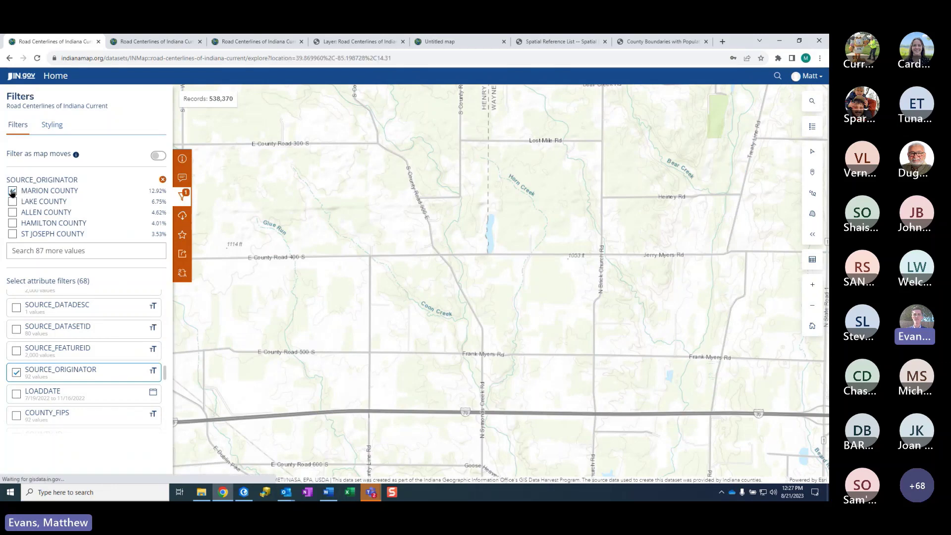
pyautogui.click(55, 251)
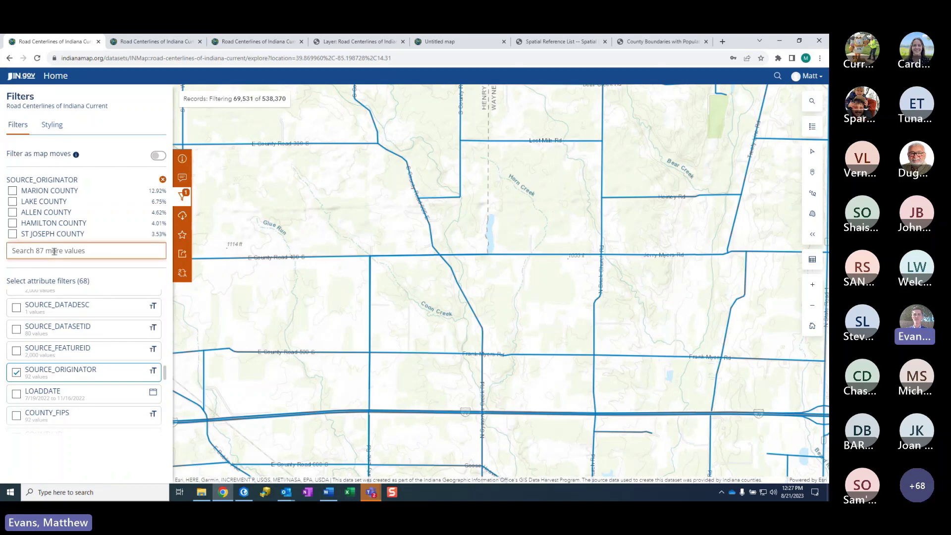
pyautogui.write('WAYNE')
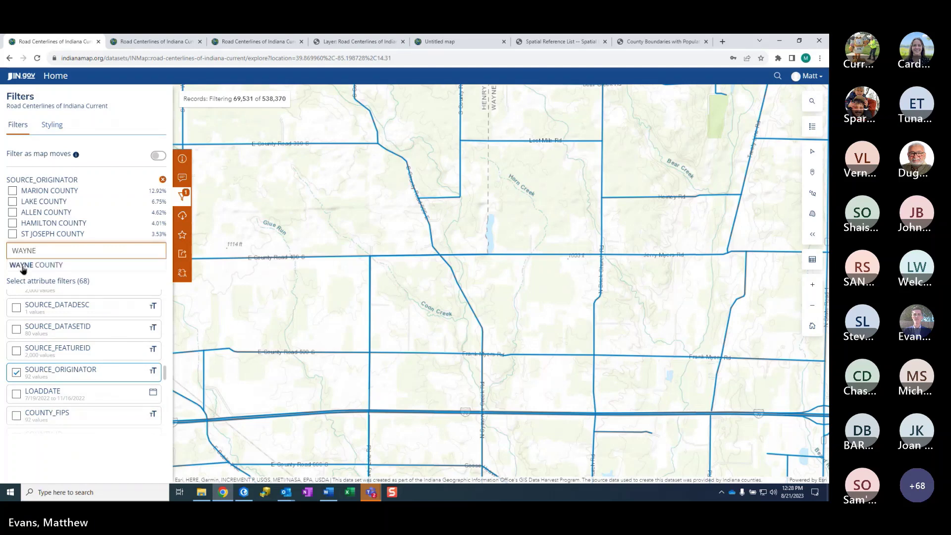
pyautogui.click(20, 269)
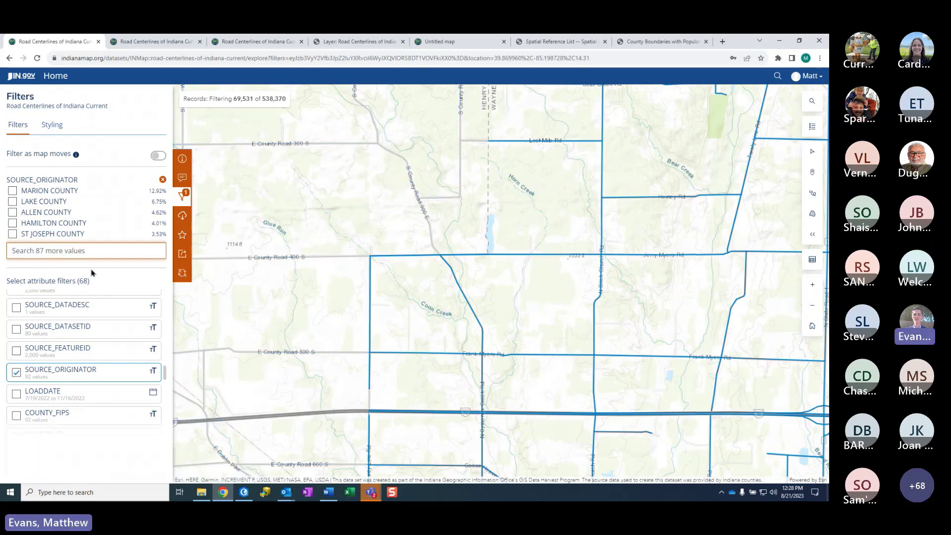
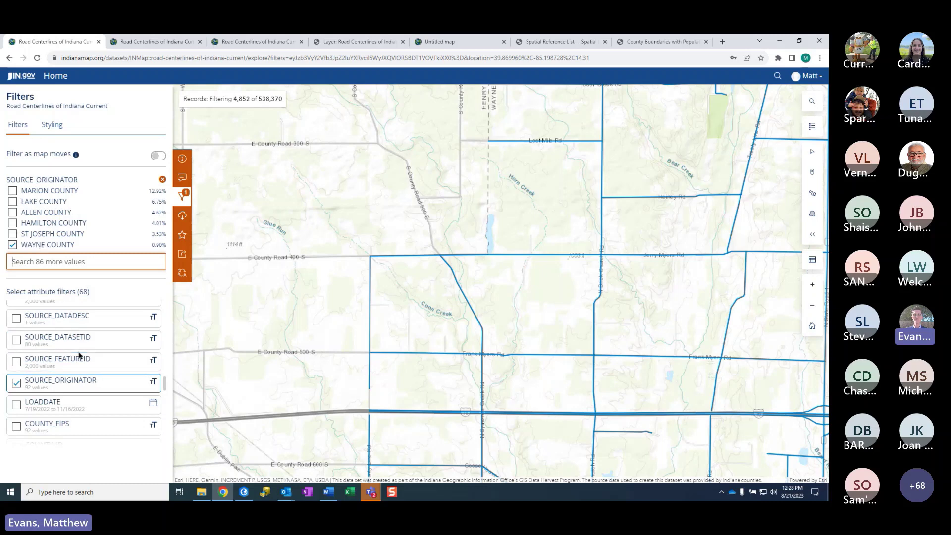
# Add TIGER_ROAD_MTFCC from the attribute list as a second filter beside WAYNE COUNTY
pyautogui.scroll(-3, 79, 355)
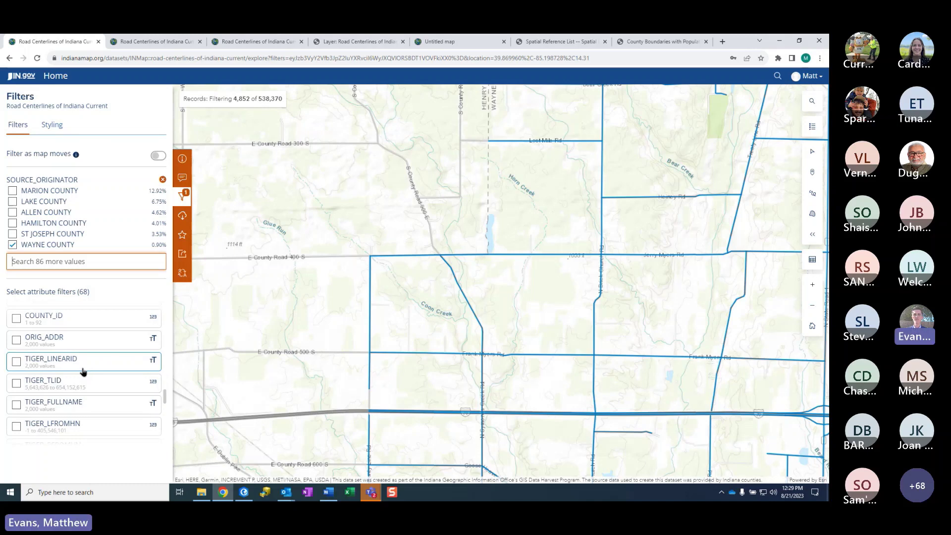
pyautogui.scroll(-4, 83, 372)
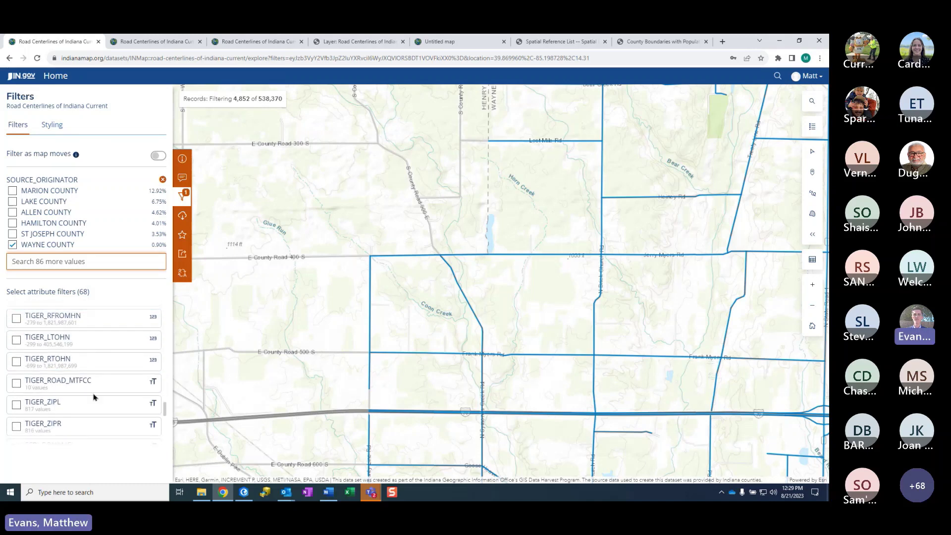
pyautogui.click(83, 387)
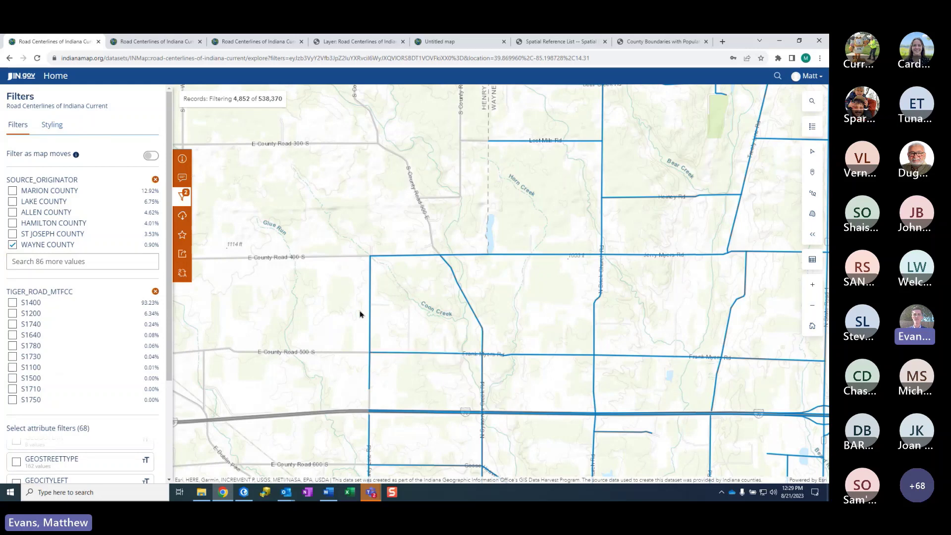
# Limit the Wayne County roads to class S1200 instead of S1400, leaving 403 records
pyautogui.click(12, 303)
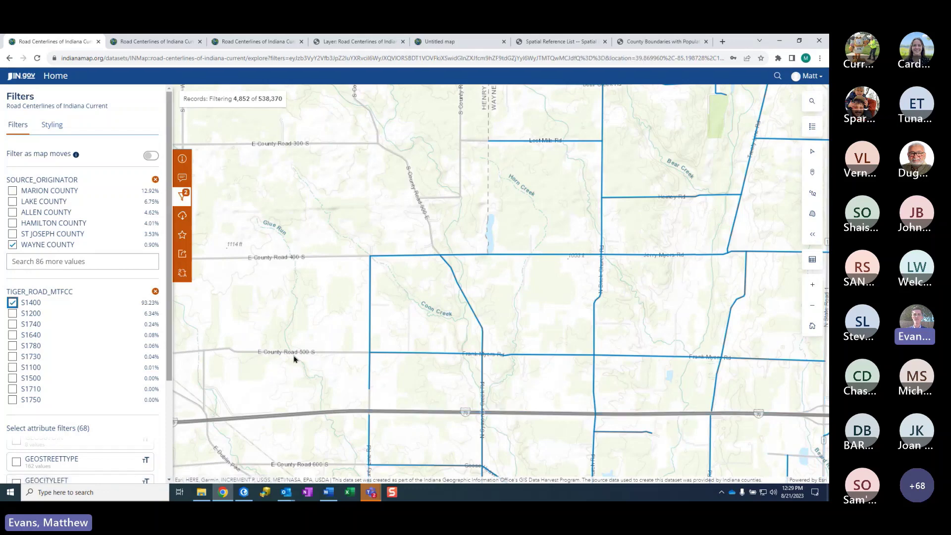
pyautogui.click(12, 314)
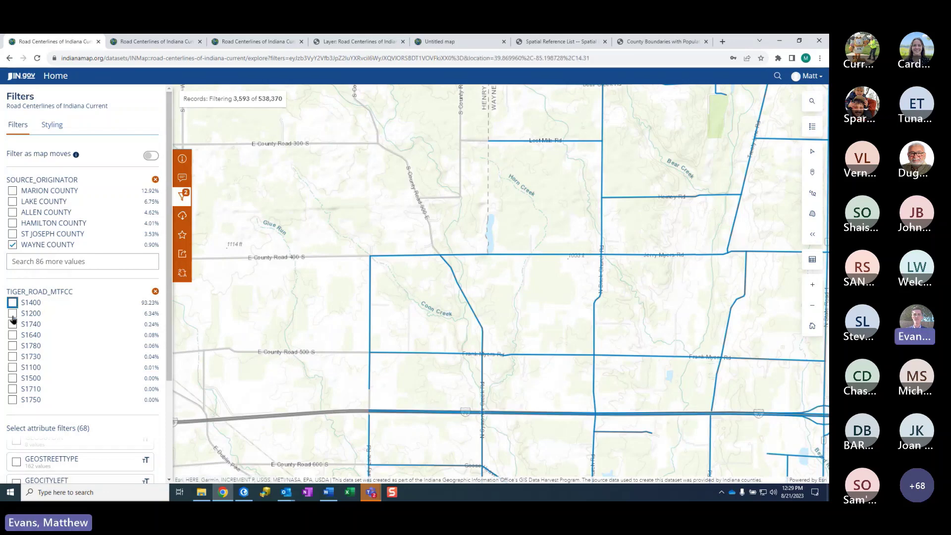
pyautogui.moveTo(603, 344); pyautogui.dragTo(209, 322)
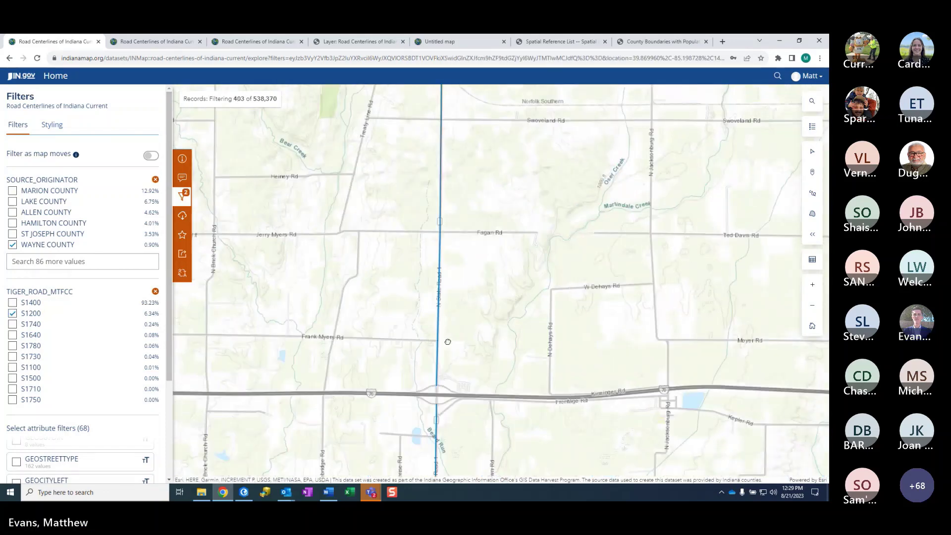
# Review the S1200 roads around Richmond and Spring Grove, then bring up Download Options
pyautogui.scroll(-5, 310, 315)
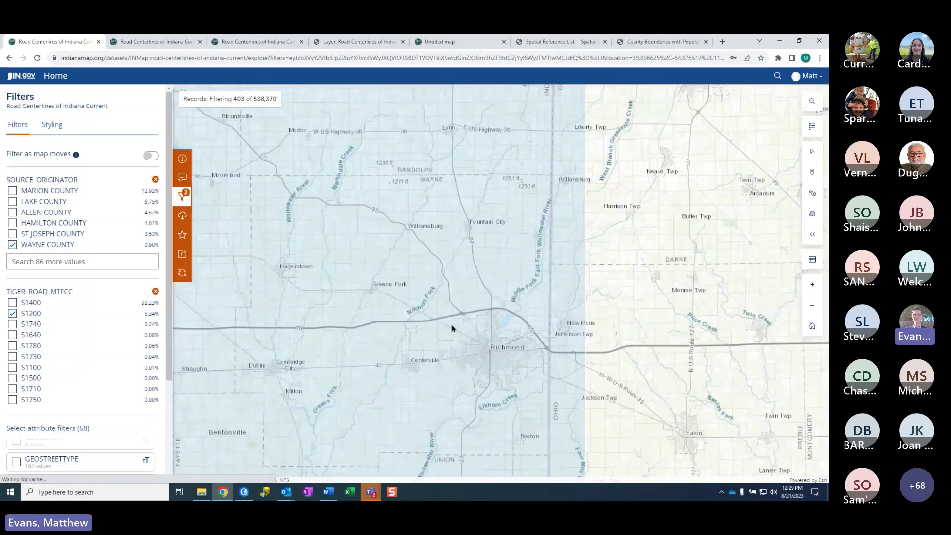
pyautogui.scroll(3, 416, 335)
pyautogui.moveTo(428, 195); pyautogui.dragTo(416, 180)
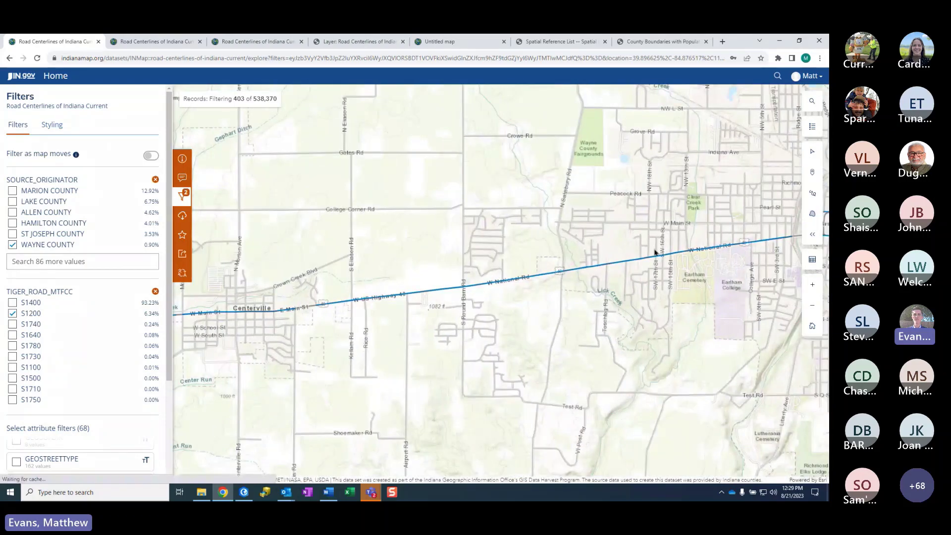
pyautogui.moveTo(654, 253); pyautogui.dragTo(238, 320)
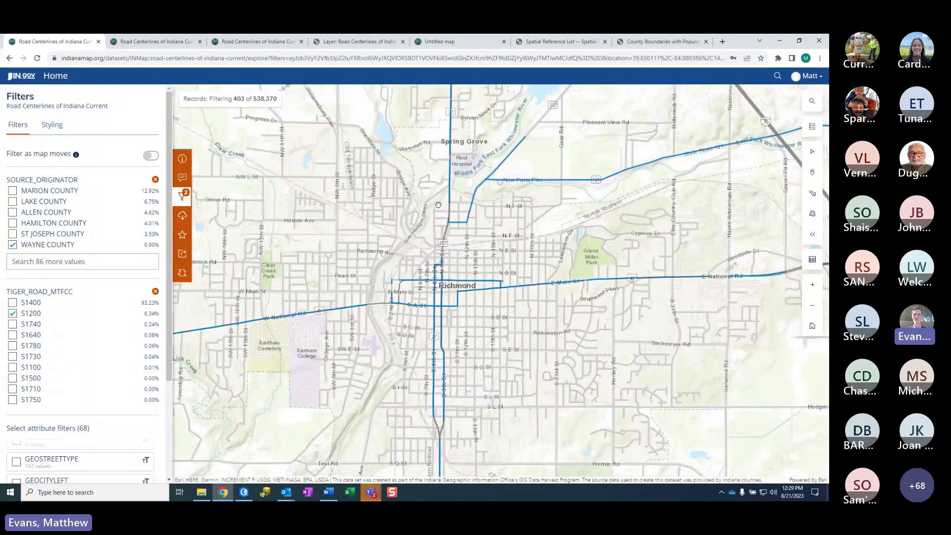
pyautogui.moveTo(455, 128); pyautogui.dragTo(415, 226)
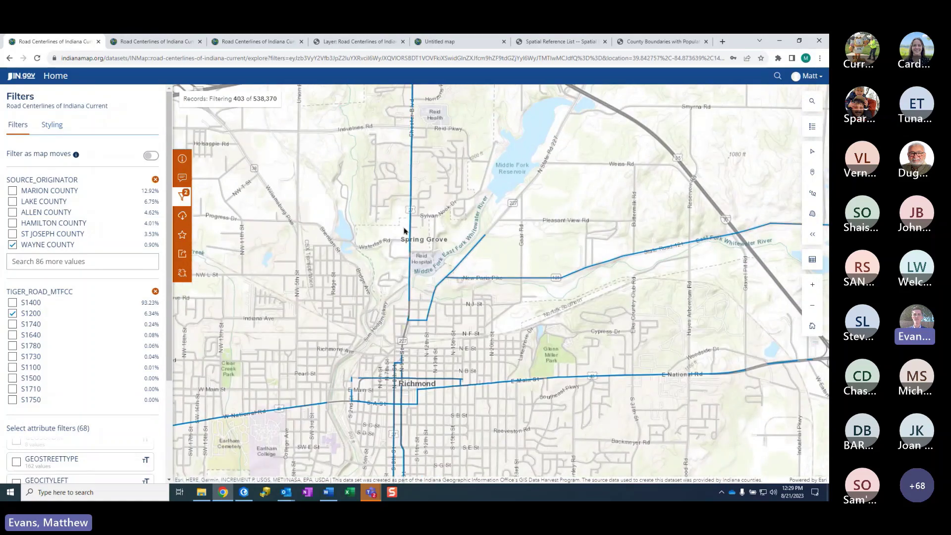
pyautogui.moveTo(499, 365); pyautogui.dragTo(583, 253)
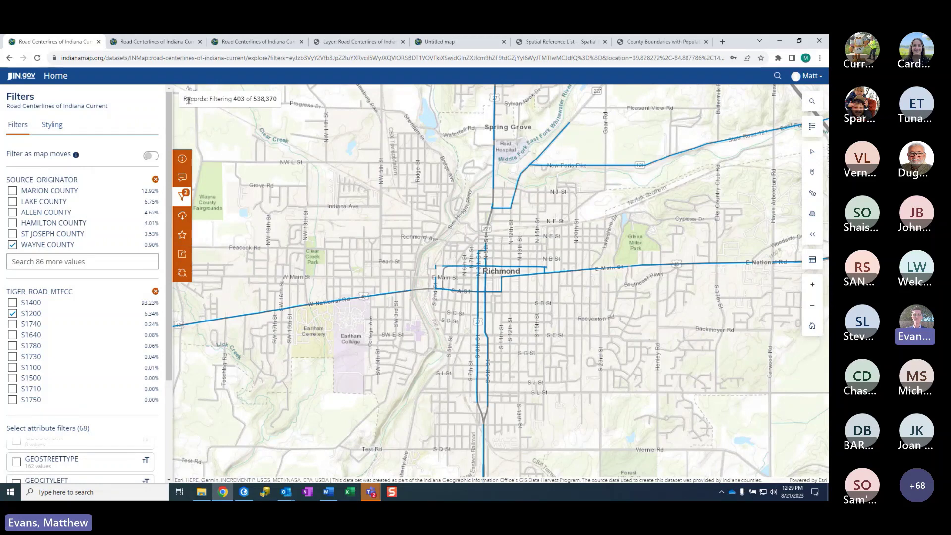
pyautogui.click(182, 216)
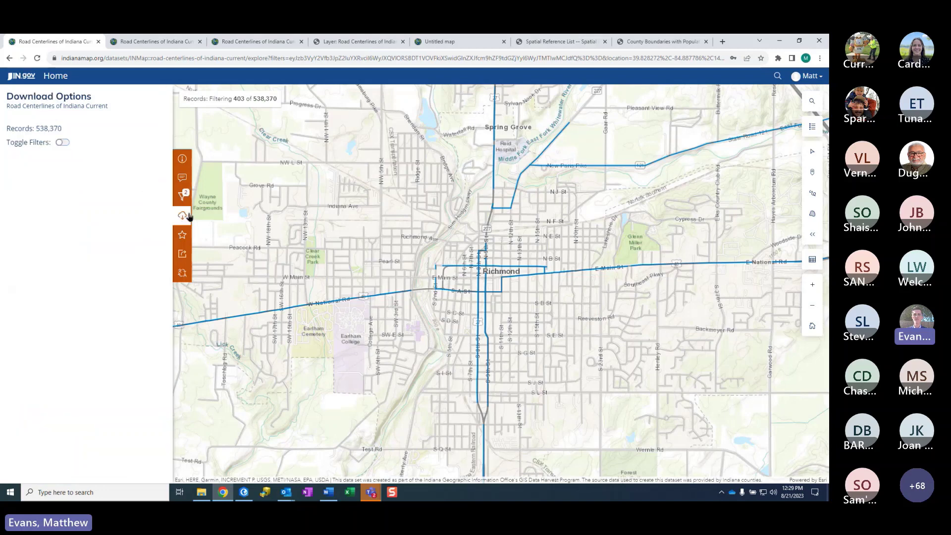
# Generate a Shapefile of the 403 filtered roads, then switch Toggle Filters back off
pyautogui.click(60, 143)
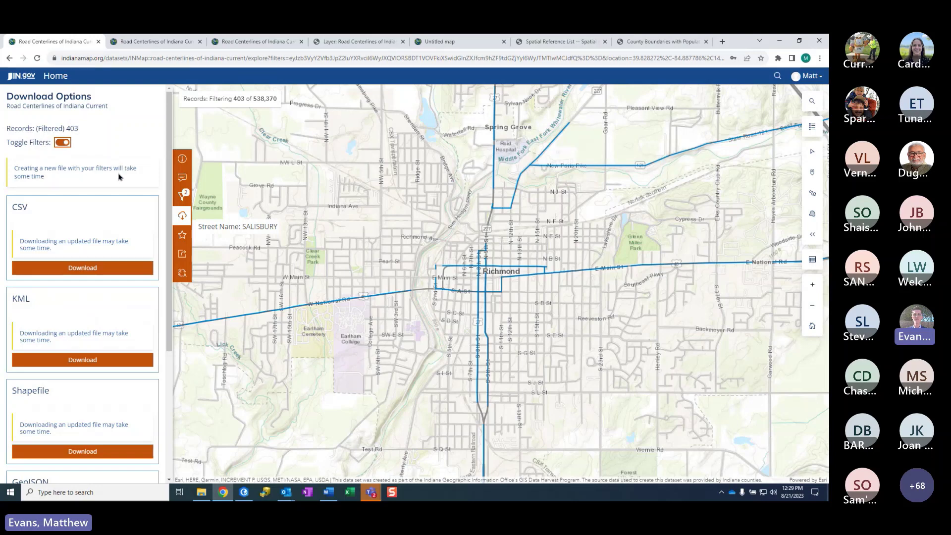
pyautogui.scroll(-3, 118, 175)
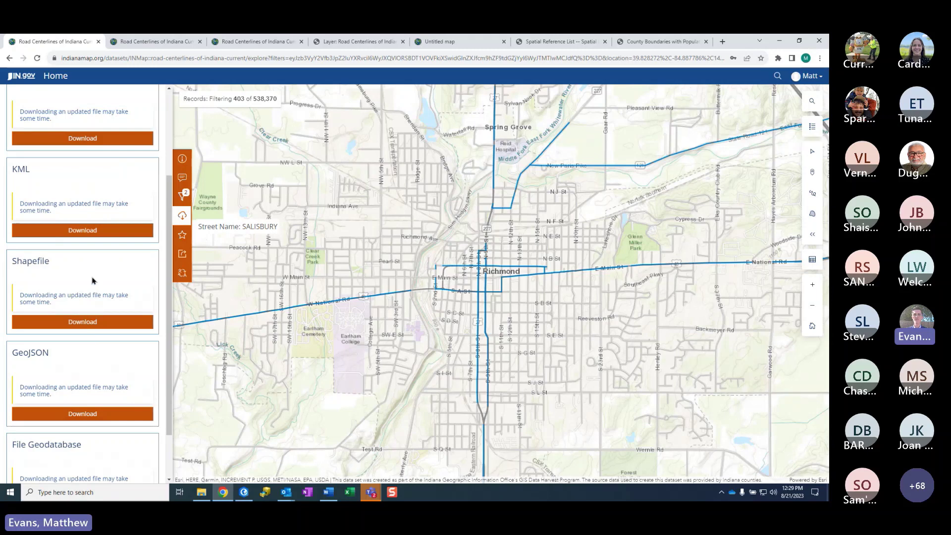
pyautogui.scroll(2, 94, 281)
pyautogui.scroll(-1, 97, 281)
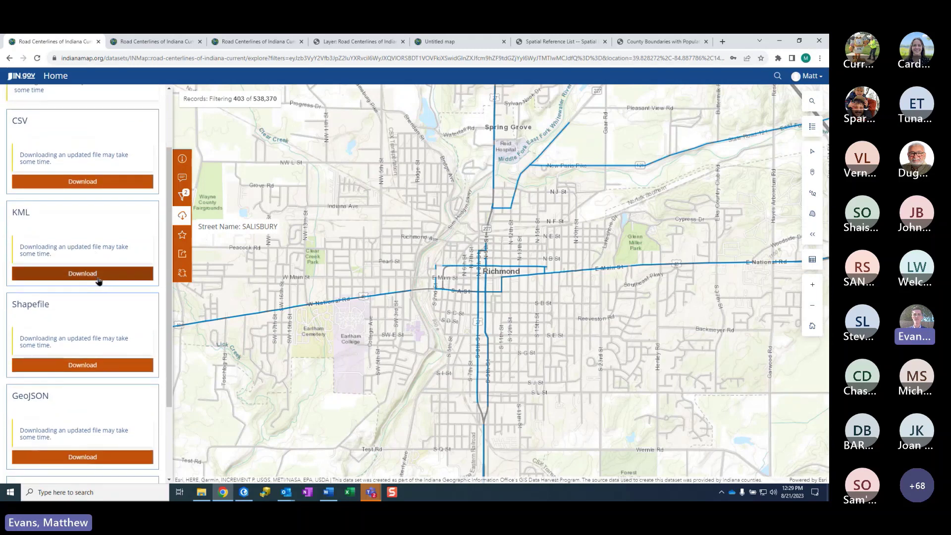
pyautogui.click(74, 367)
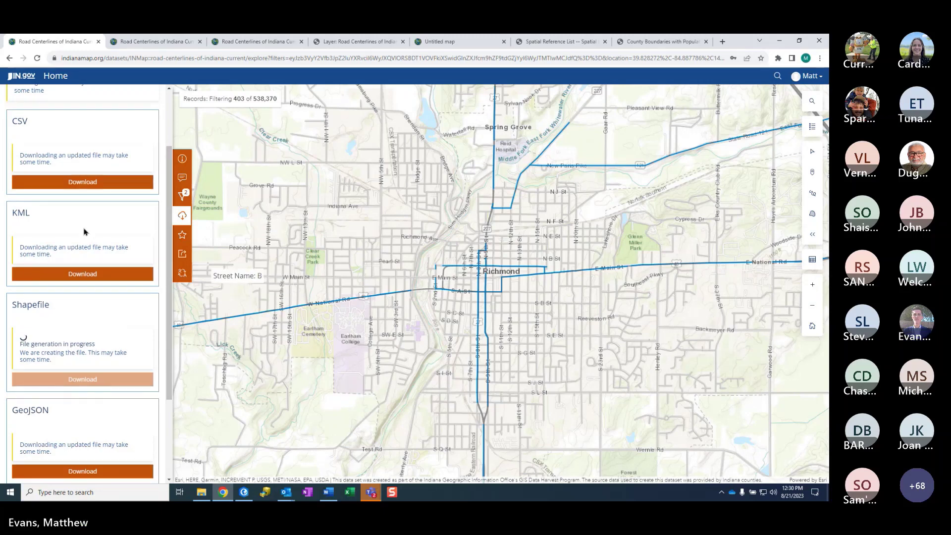
pyautogui.scroll(2, 95, 207)
pyautogui.click(62, 144)
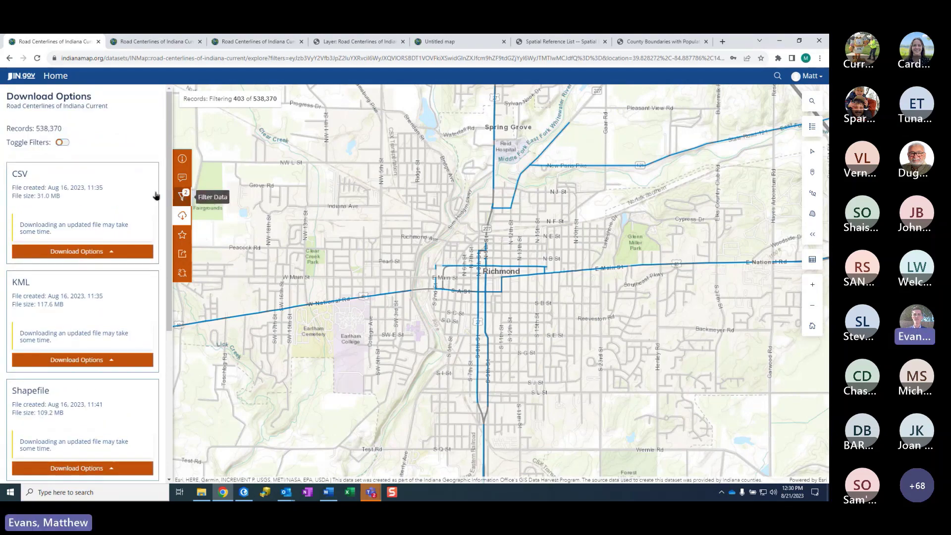
# Remove the SOURCE_ORIGINATOR and TIGER_ROAD_MTFCC filters so all 538,370 roads show around Richmond
pyautogui.click(182, 195)
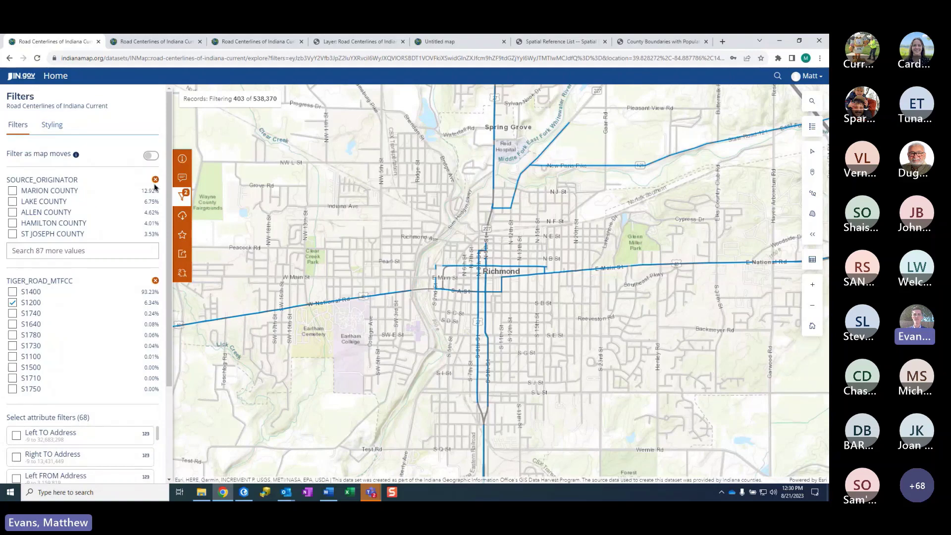
pyautogui.click(155, 180)
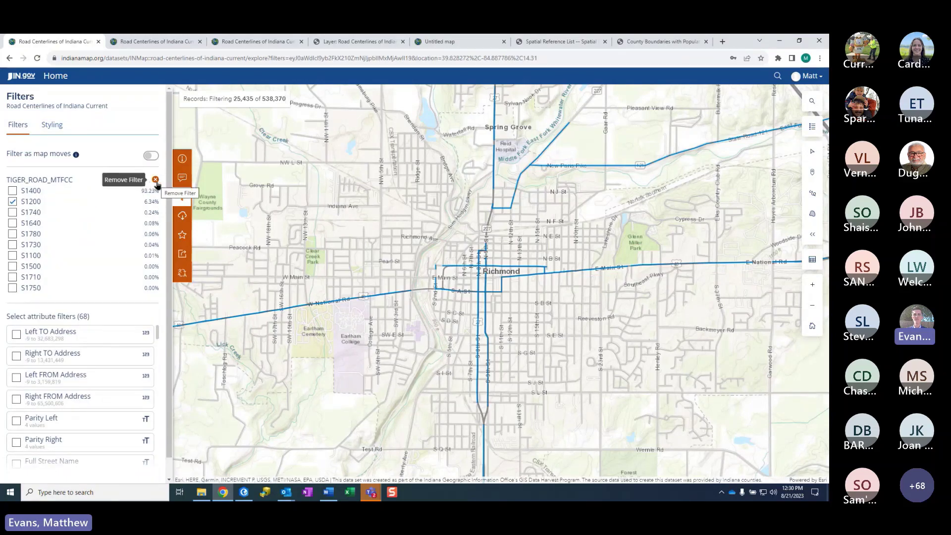
pyautogui.click(156, 180)
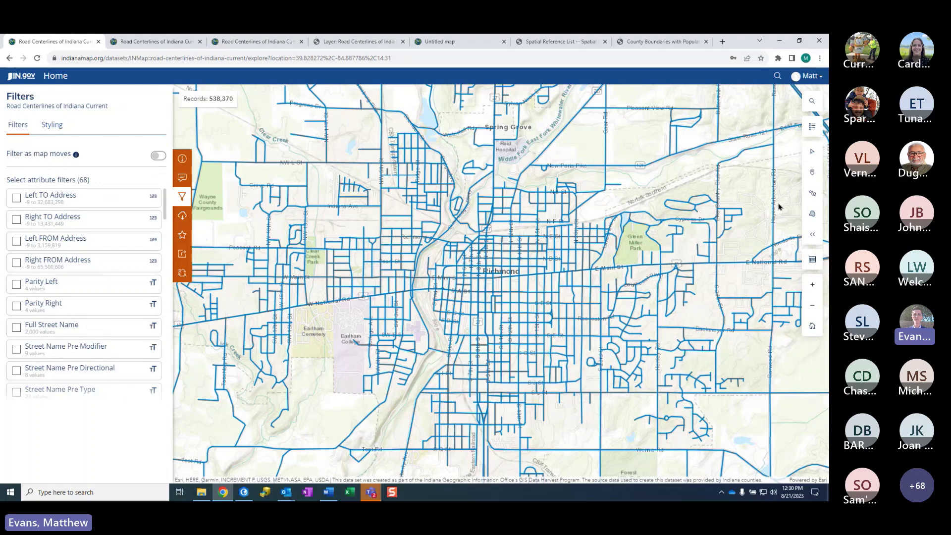
pyautogui.click(587, 273)
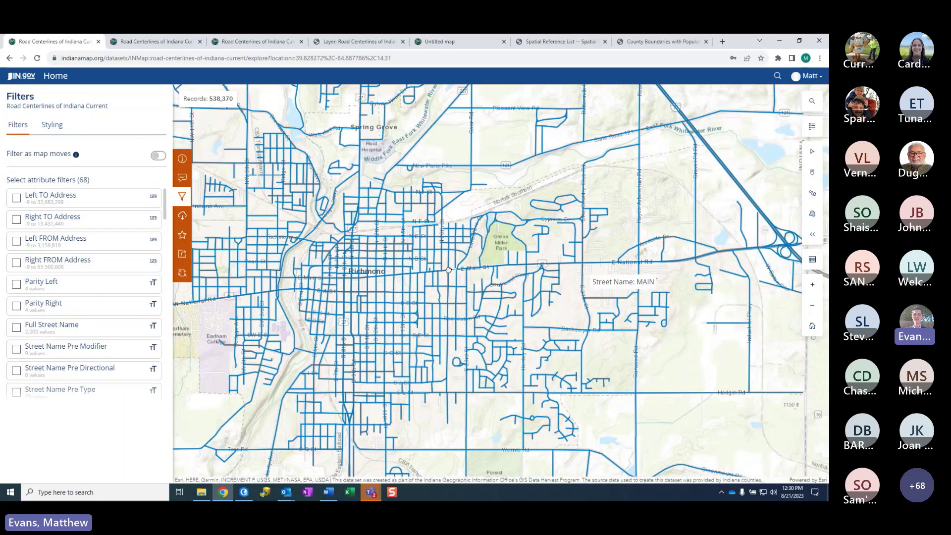
# Drop a point in central Richmond and filter roads to those near it
pyautogui.click(814, 174)
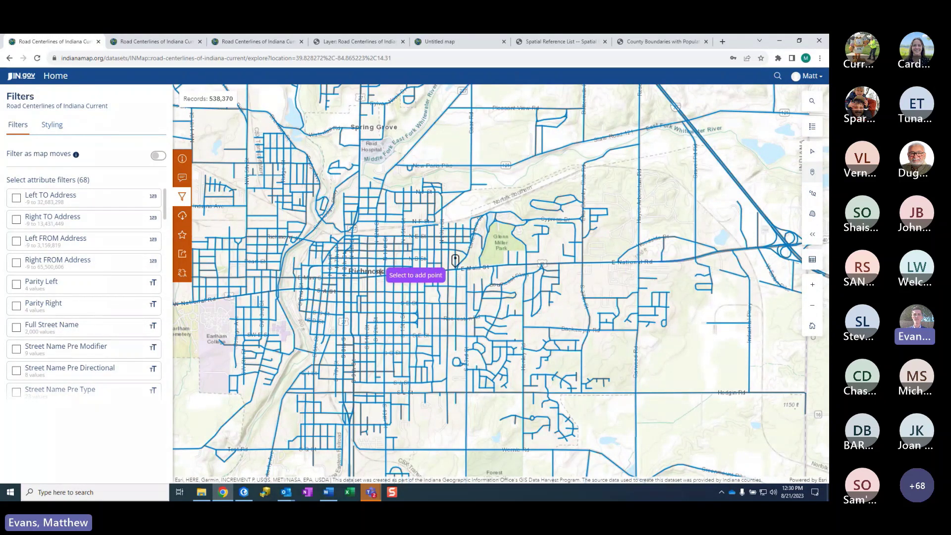
pyautogui.click(395, 254)
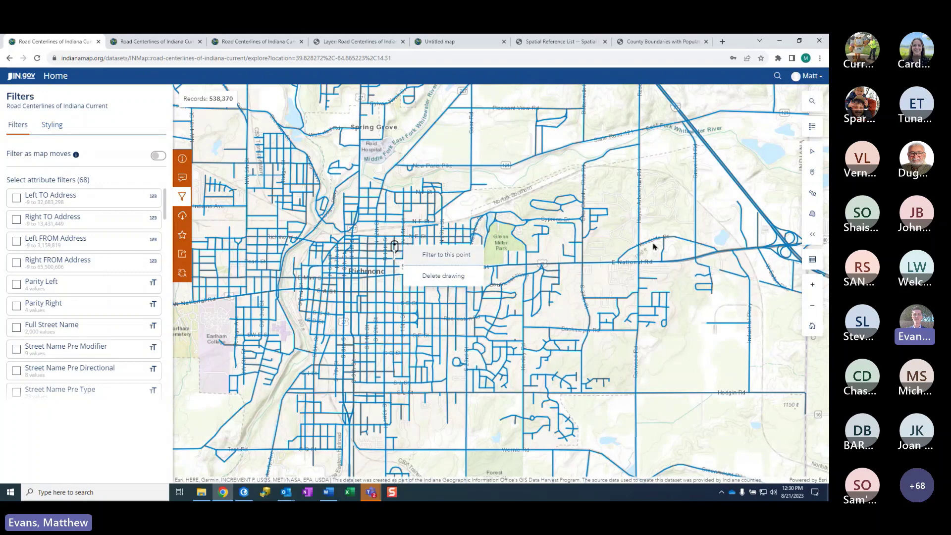
pyautogui.click(435, 259)
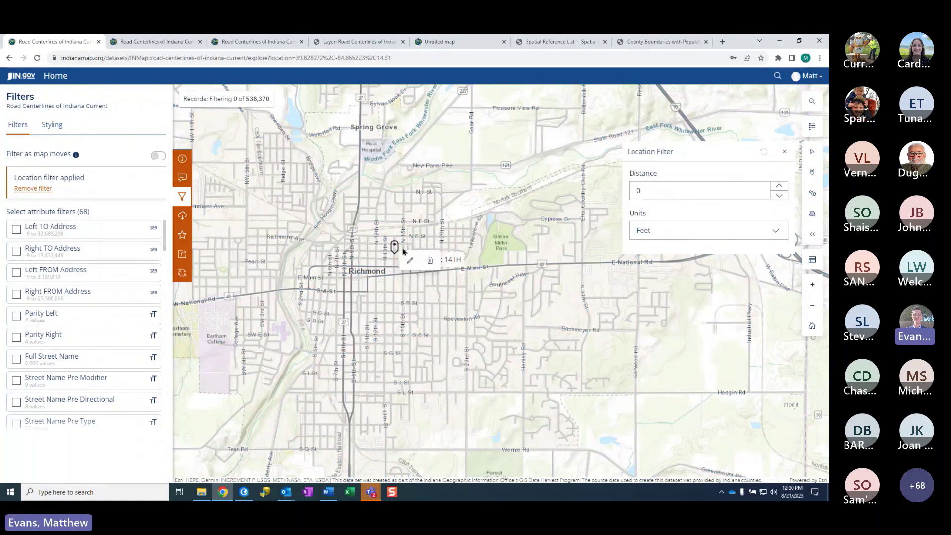
pyautogui.scroll(3, 393, 249)
pyautogui.scroll(2, 381, 262)
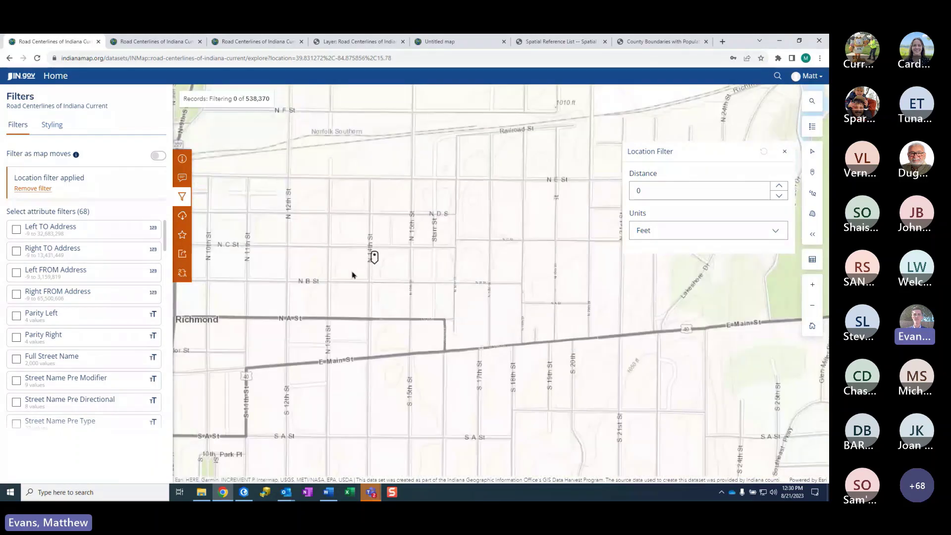
pyautogui.moveTo(373, 261)
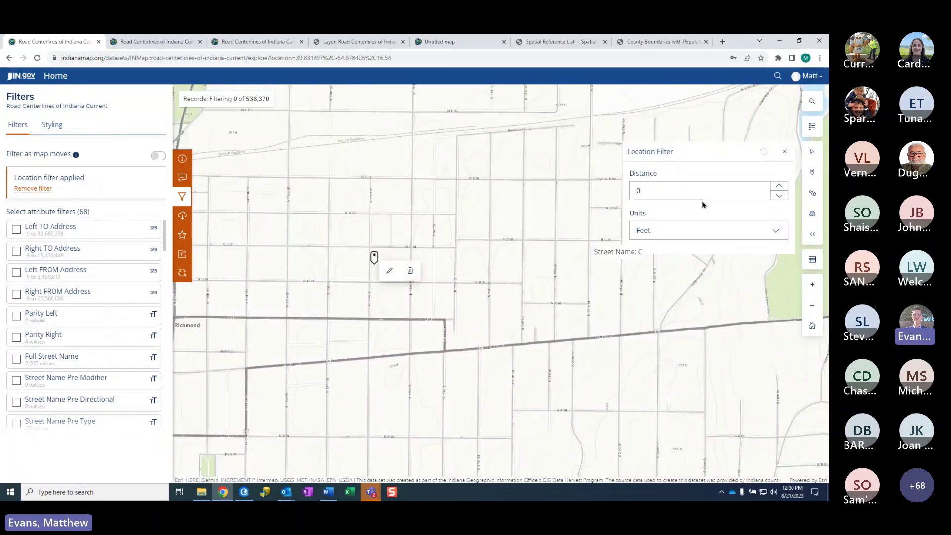
# Set the location filter distance to 2500 feet, cutting roads to 145 records
pyautogui.click(694, 188)
pyautogui.moveTo(642, 192); pyautogui.dragTo(619, 192)
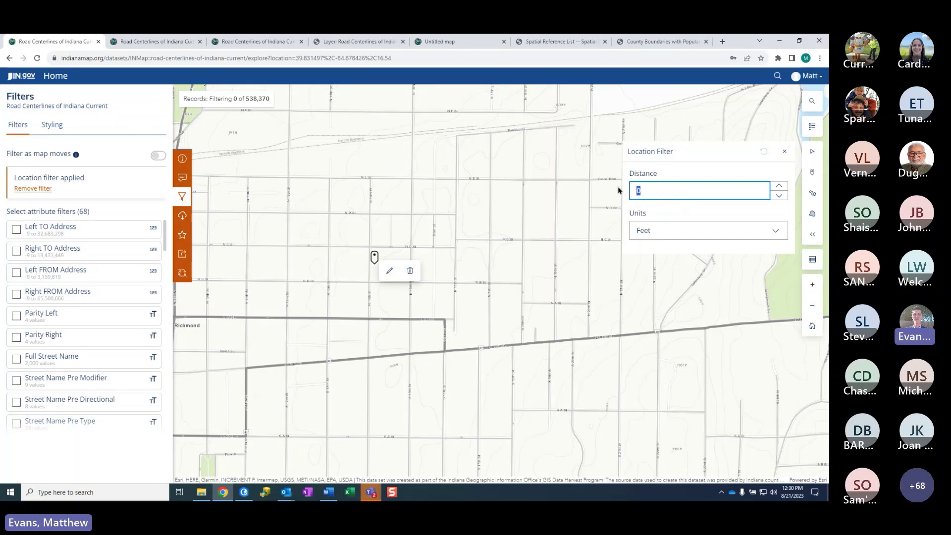
pyautogui.write('2500')
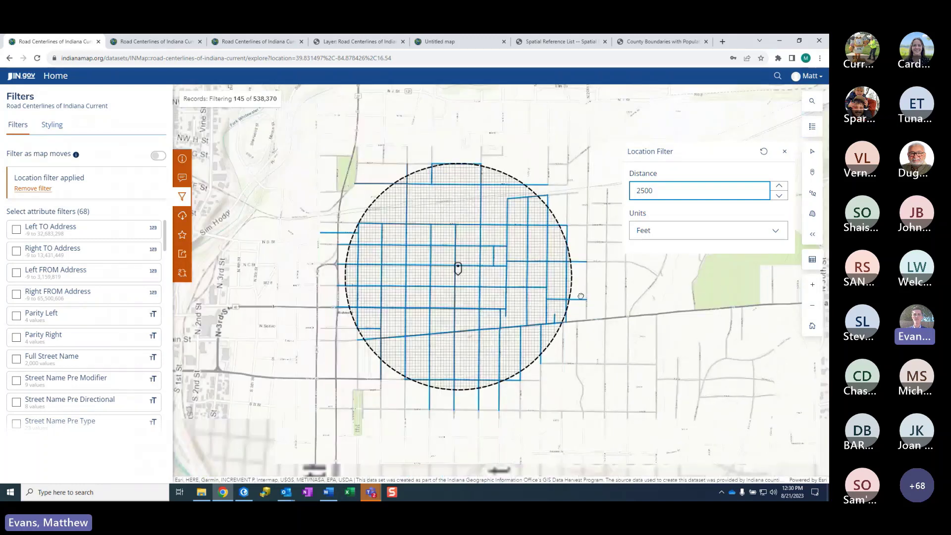
pyautogui.click(459, 268)
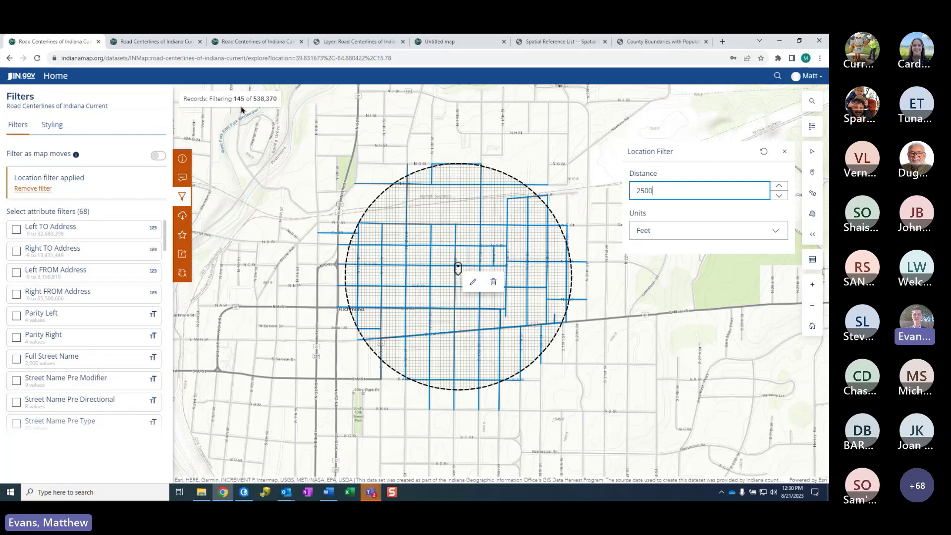
pyautogui.click(785, 151)
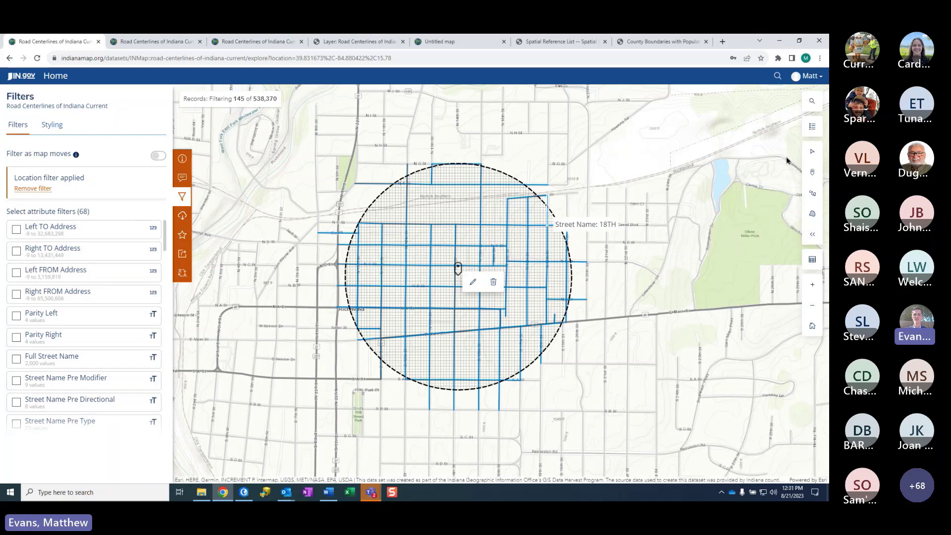
pyautogui.click(812, 195)
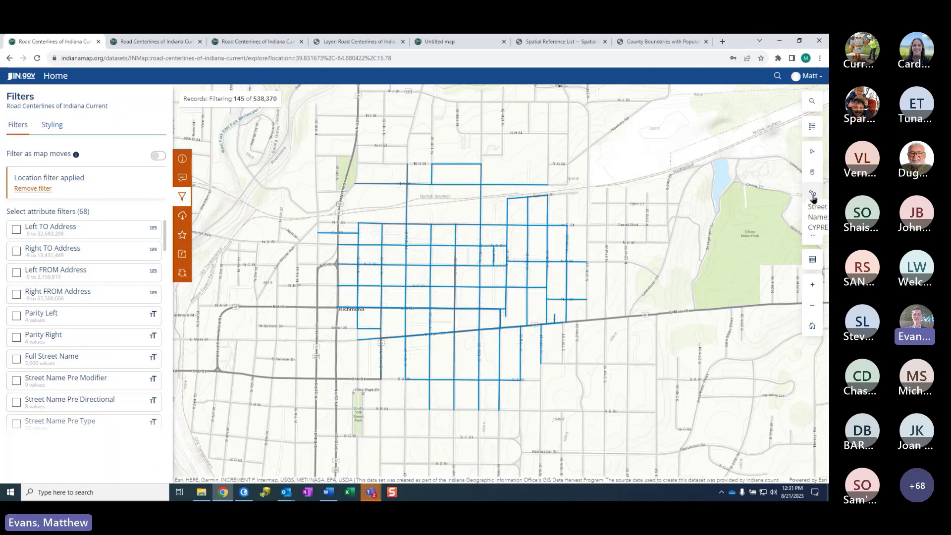
# Draw a southwest-to-northeast line across Richmond and keep roads within 500 feet (107 records)
pyautogui.click(240, 422)
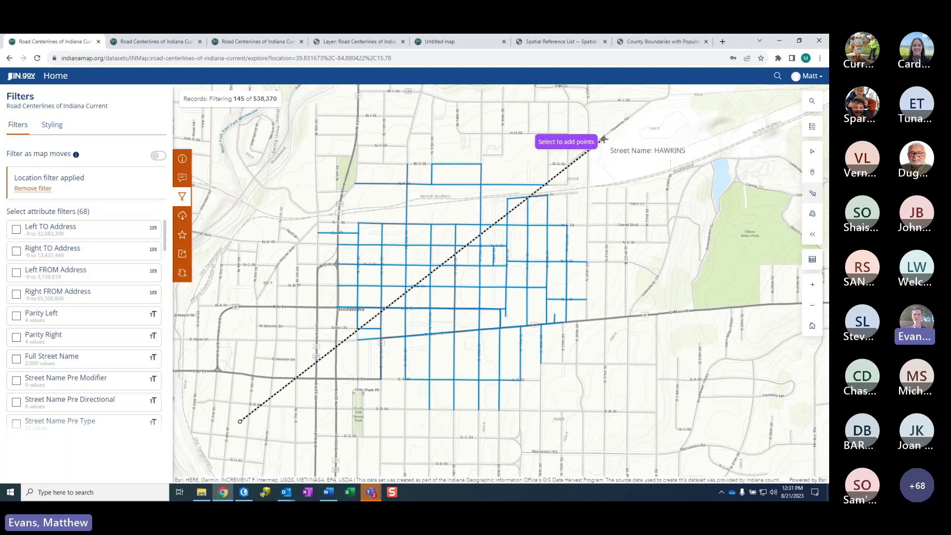
pyautogui.doubleClick(603, 139)
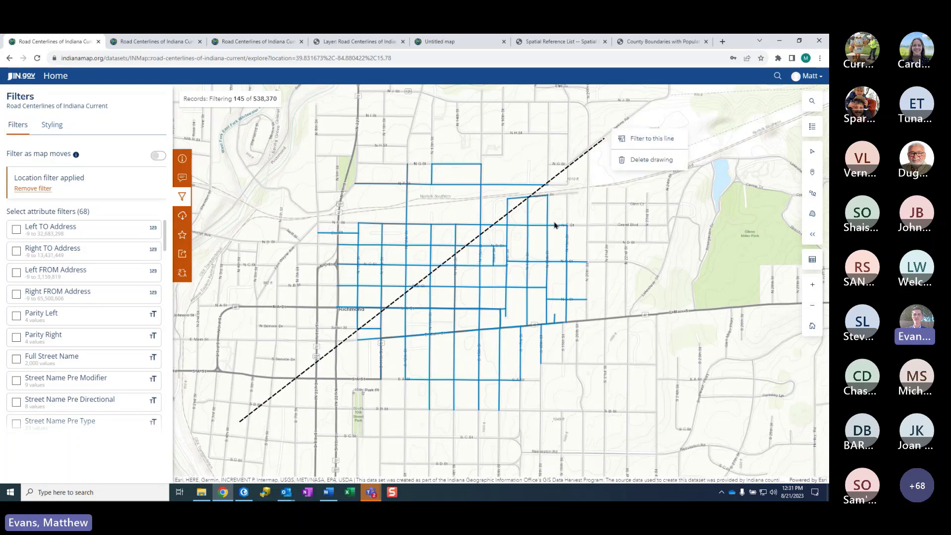
pyautogui.click(644, 139)
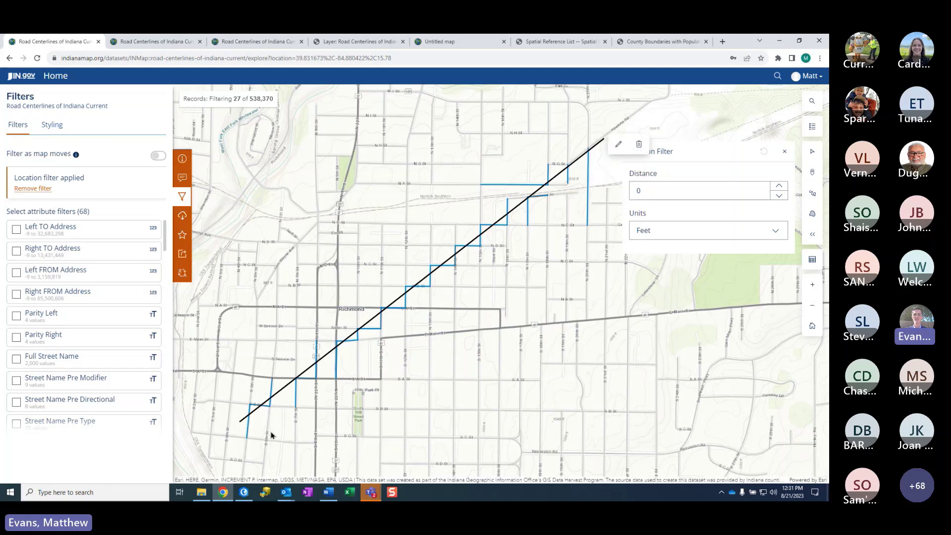
pyautogui.doubleClick(657, 190)
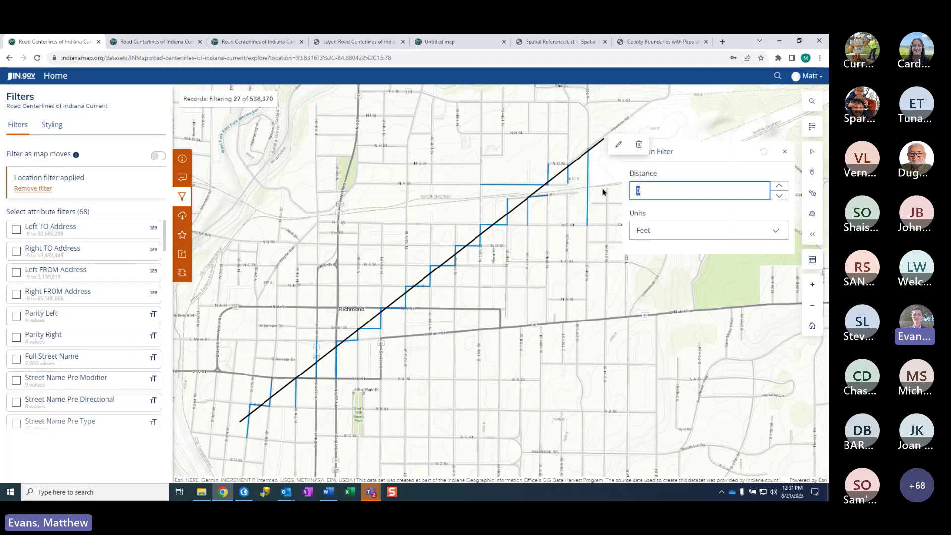
pyautogui.write('500')
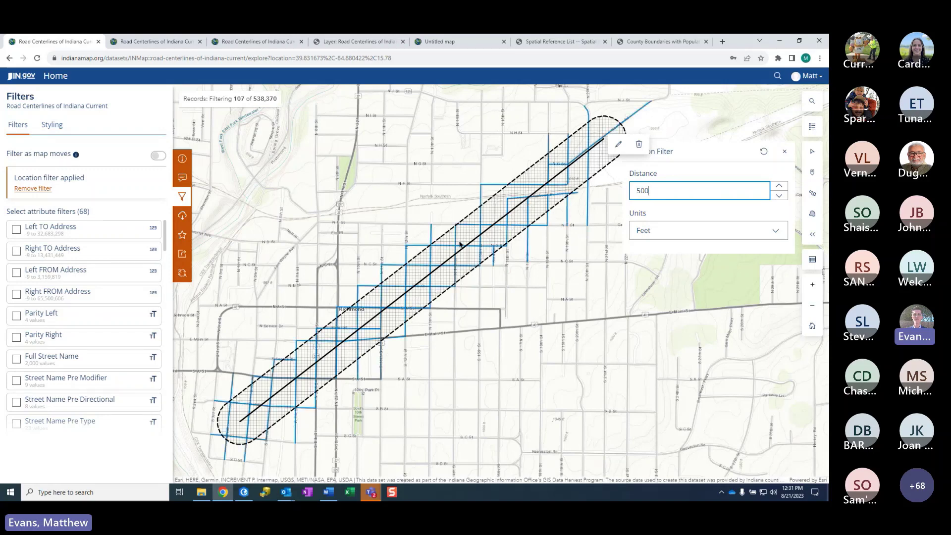
pyautogui.click(813, 215)
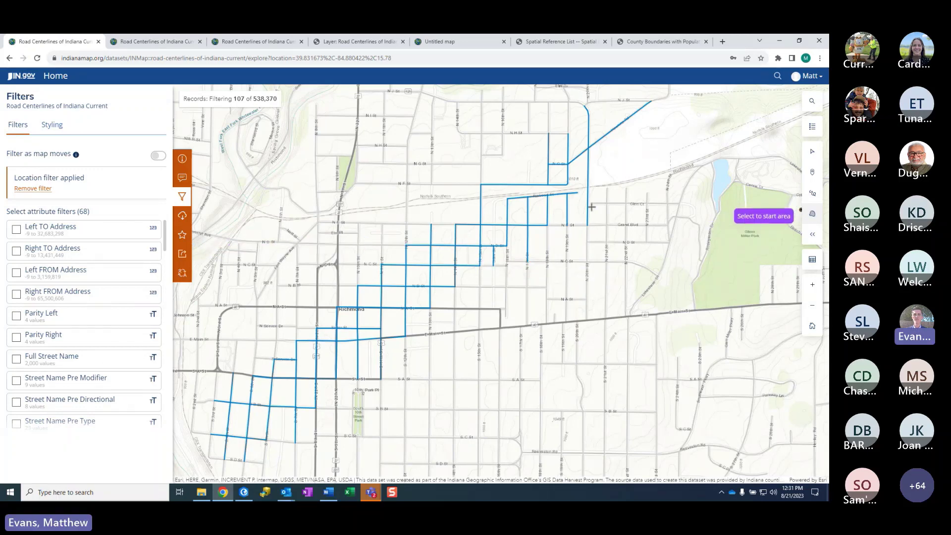
# Draw a four-cornered area around downtown Richmond and keep roads inside it (353 records)
pyautogui.click(294, 190)
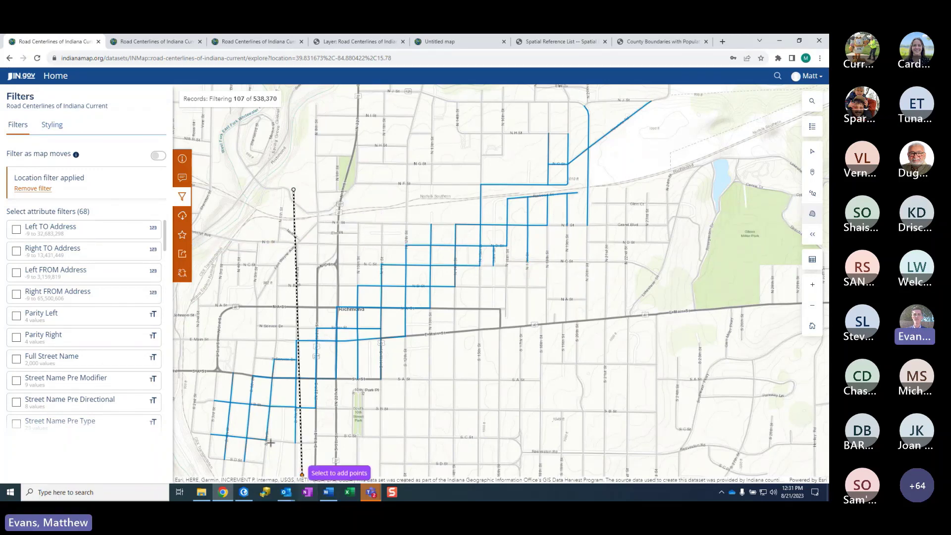
pyautogui.click(282, 456)
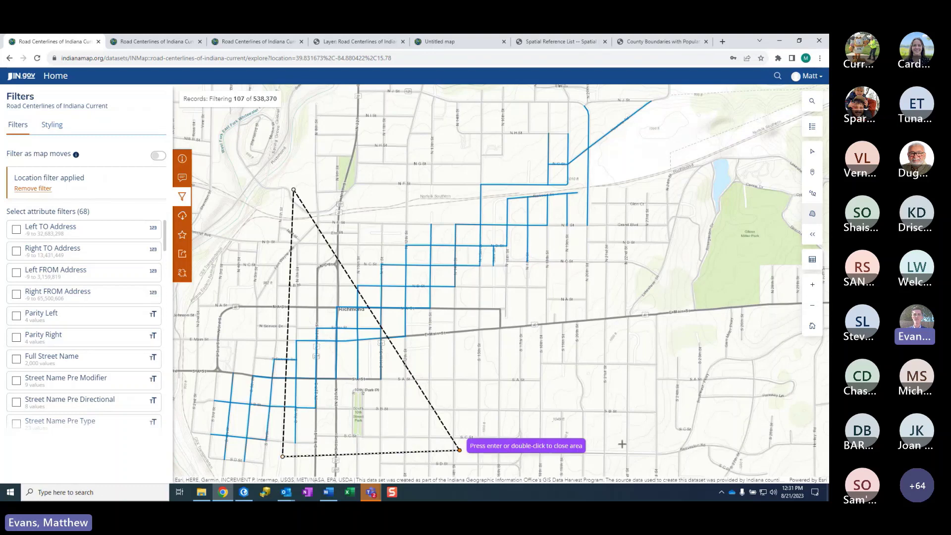
pyautogui.click(647, 452)
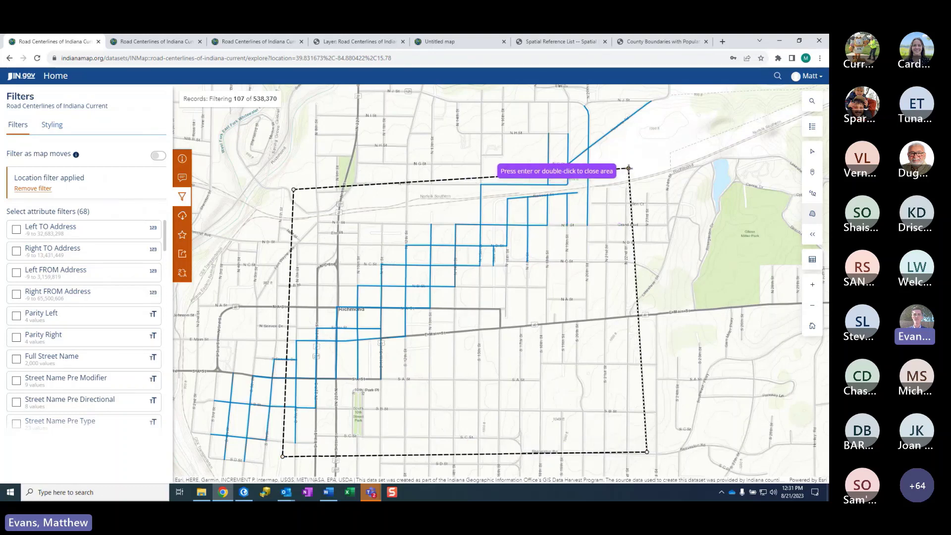
pyautogui.doubleClick(629, 169)
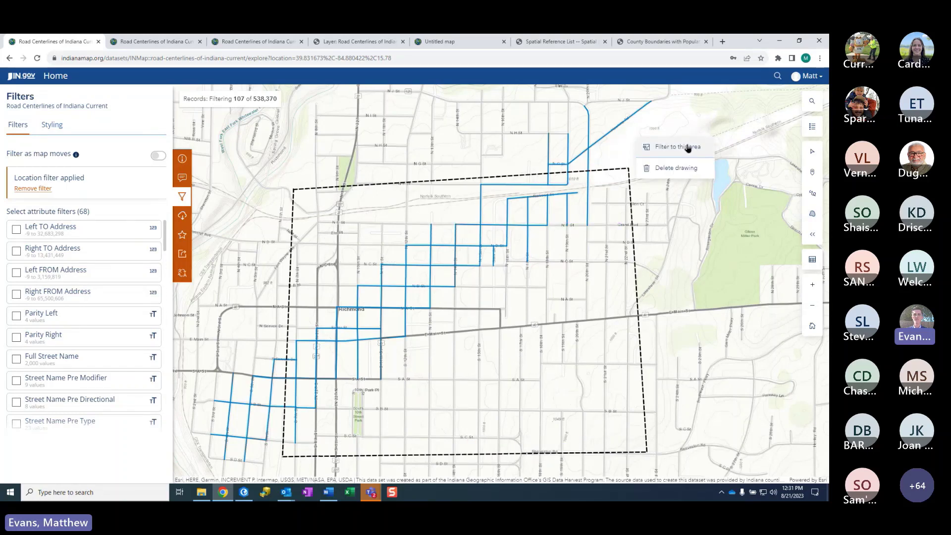
pyautogui.click(689, 147)
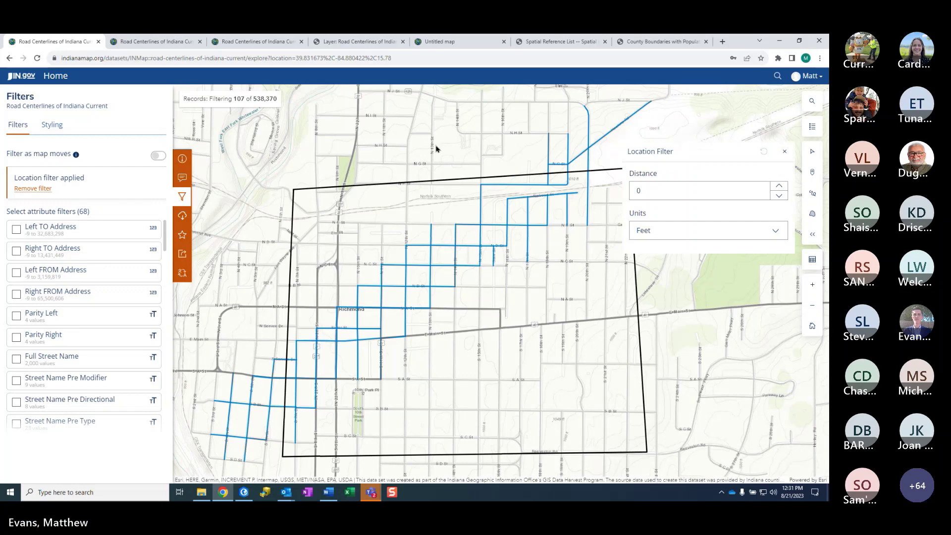
pyautogui.click(182, 214)
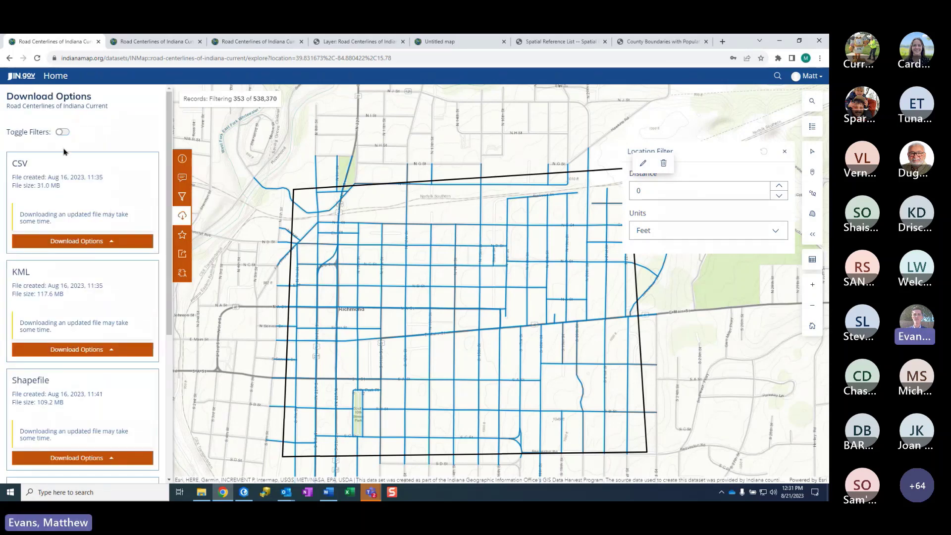
# Apply current filters to downloads (364 records), then show the 'I want to use this' options
pyautogui.click(62, 132)
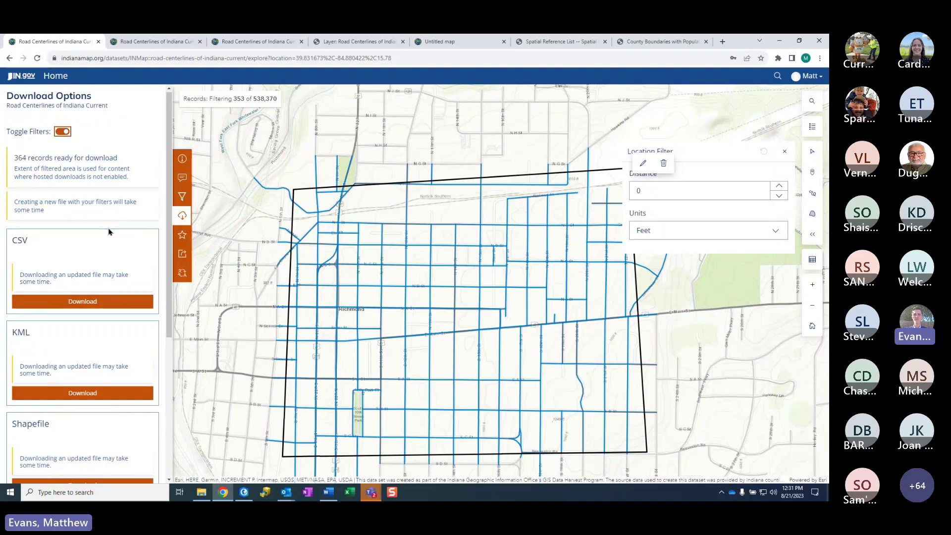
pyautogui.scroll(-3, 112, 243)
pyautogui.scroll(3, 114, 255)
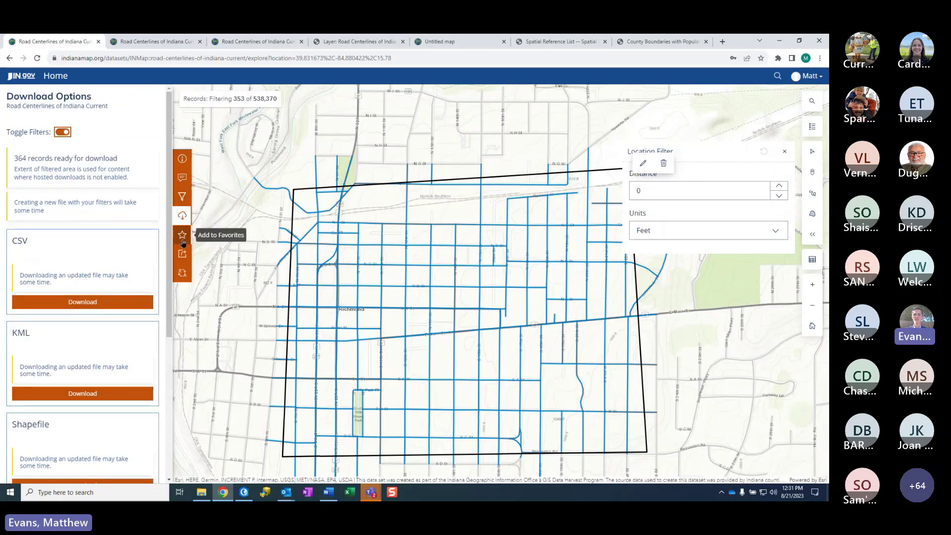
pyautogui.click(181, 159)
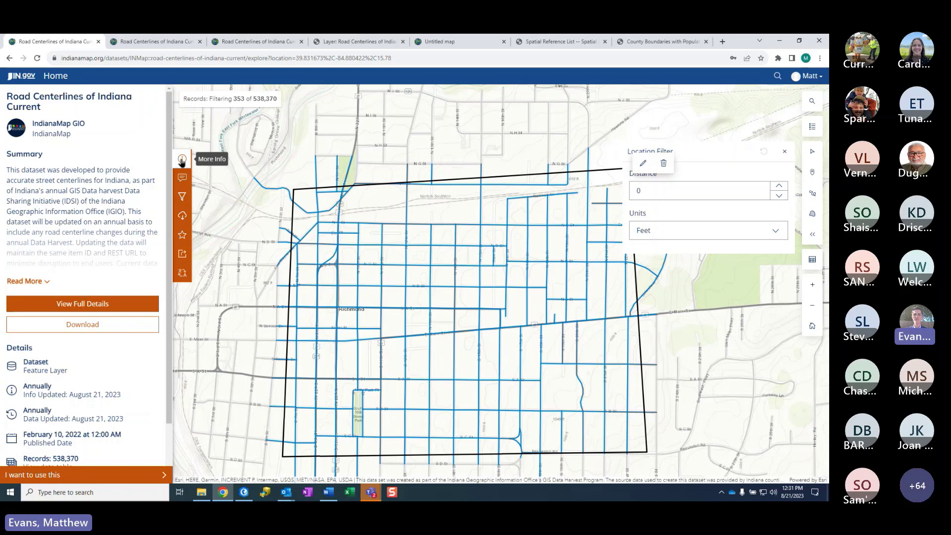
pyautogui.click(102, 475)
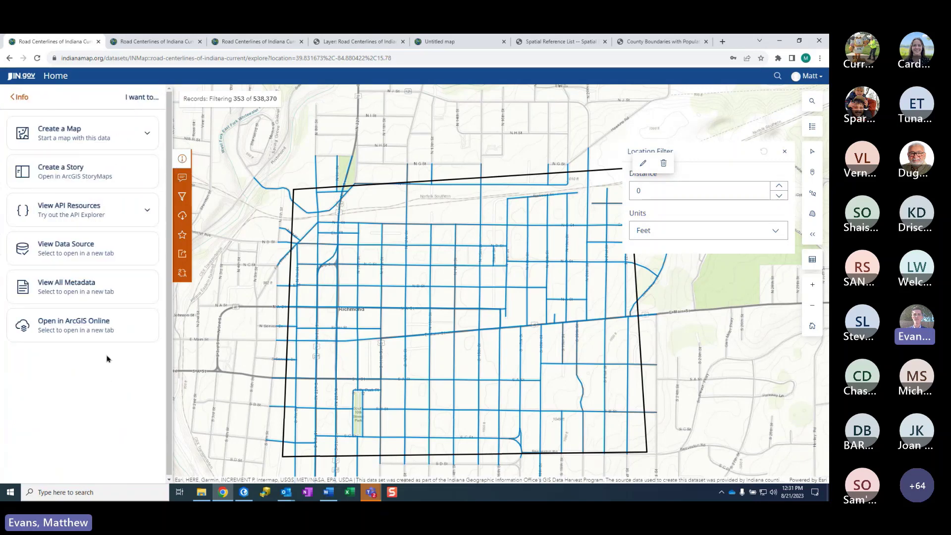
# Expand View API Resources and copy the Filtered GeoService URL
pyautogui.click(115, 216)
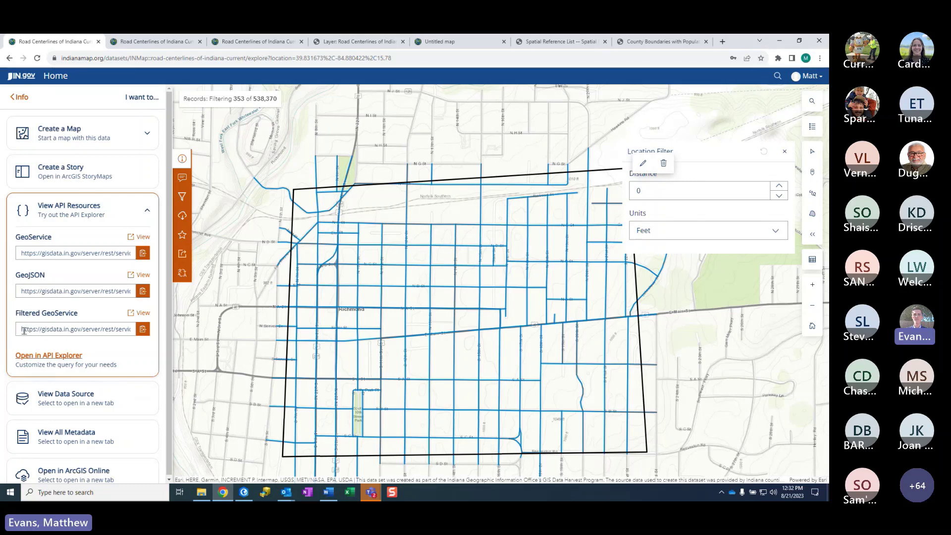
pyautogui.click(143, 329)
# In the API Explorer, untick toaddr_l, toaddr_r and fromaddr_l in Out Fields
pyautogui.click(76, 356)
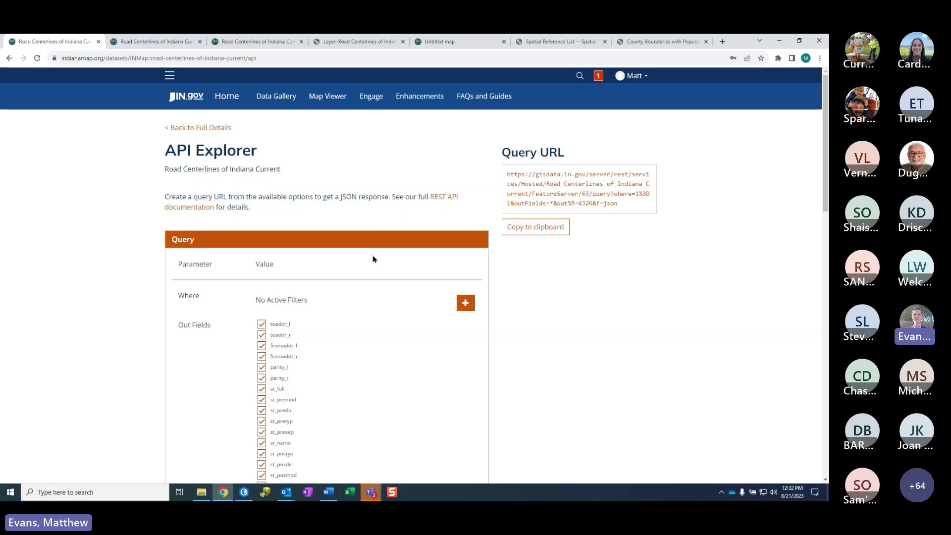
pyautogui.scroll(-4, 377, 275)
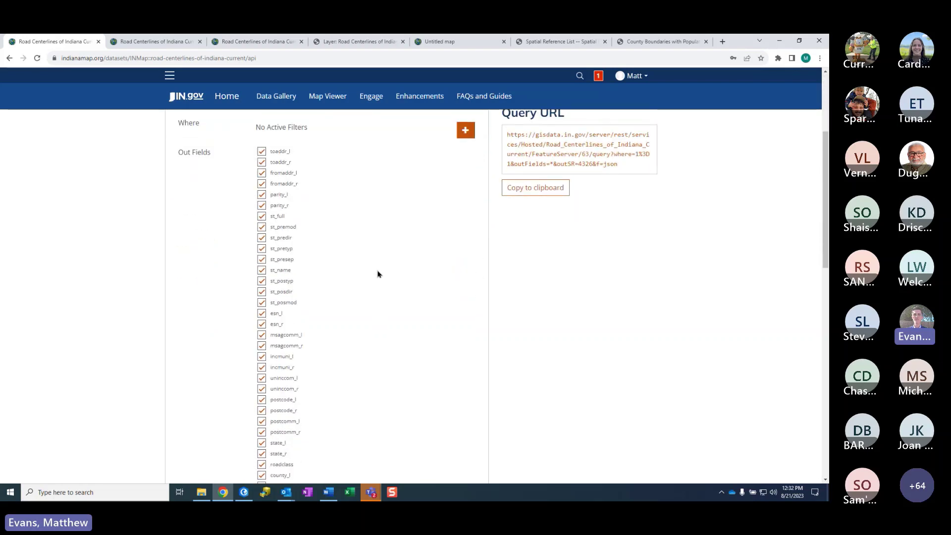
pyautogui.scroll(3, 377, 274)
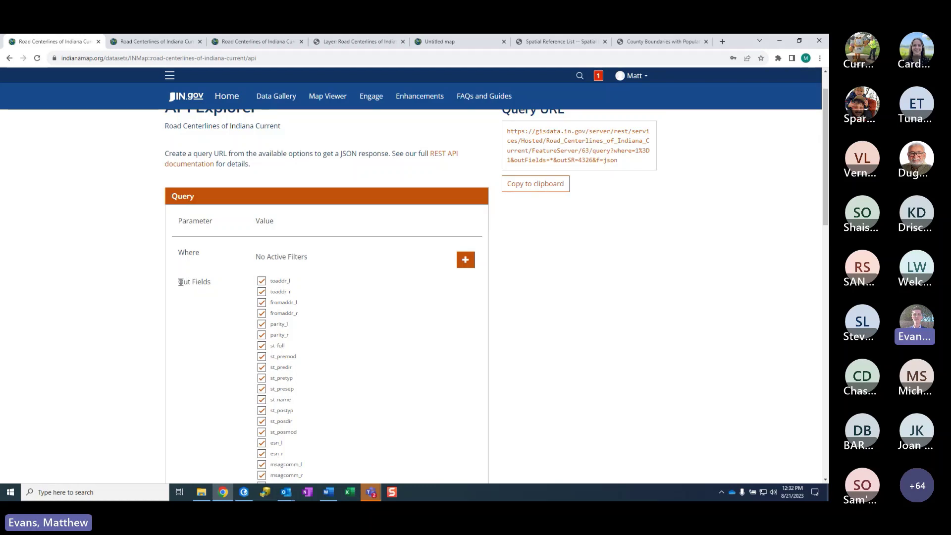
pyautogui.scroll(-10, 206, 282)
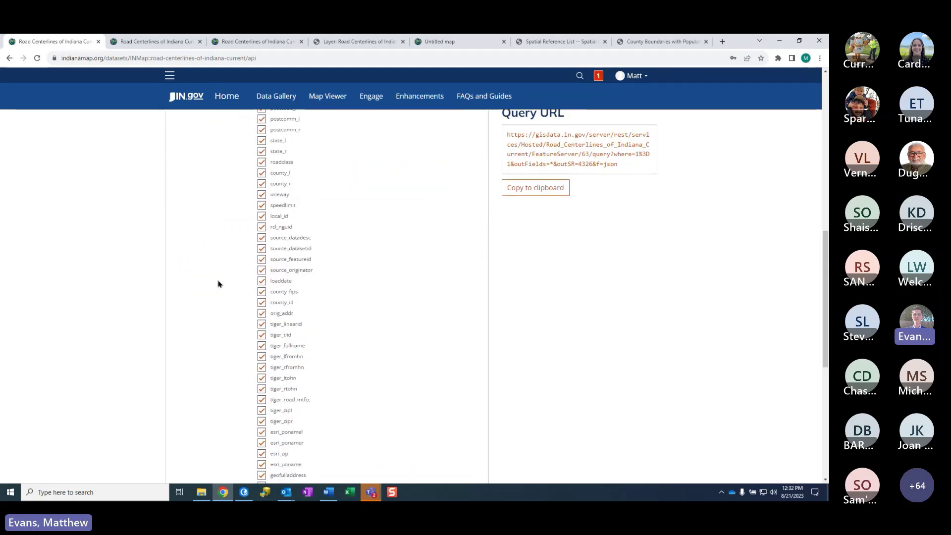
pyautogui.scroll(5, 218, 284)
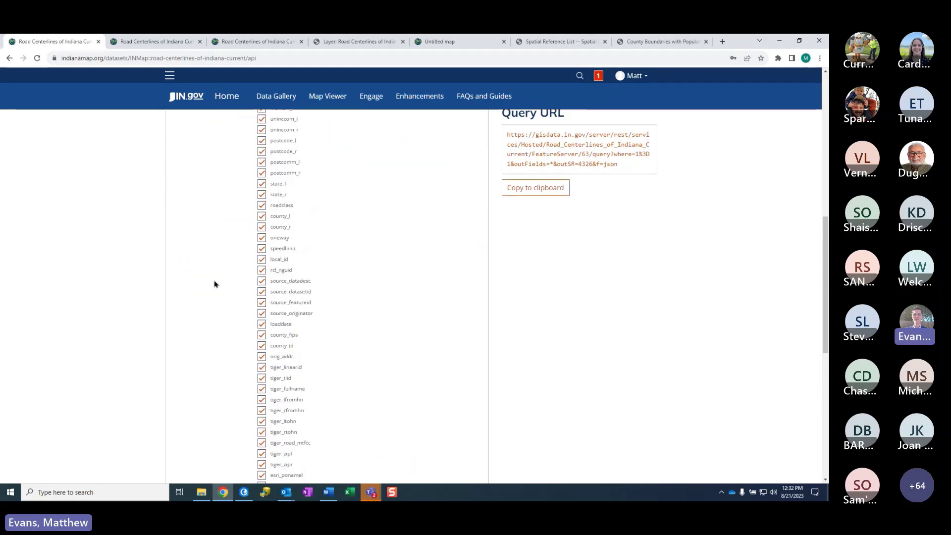
pyautogui.scroll(3, 220, 283)
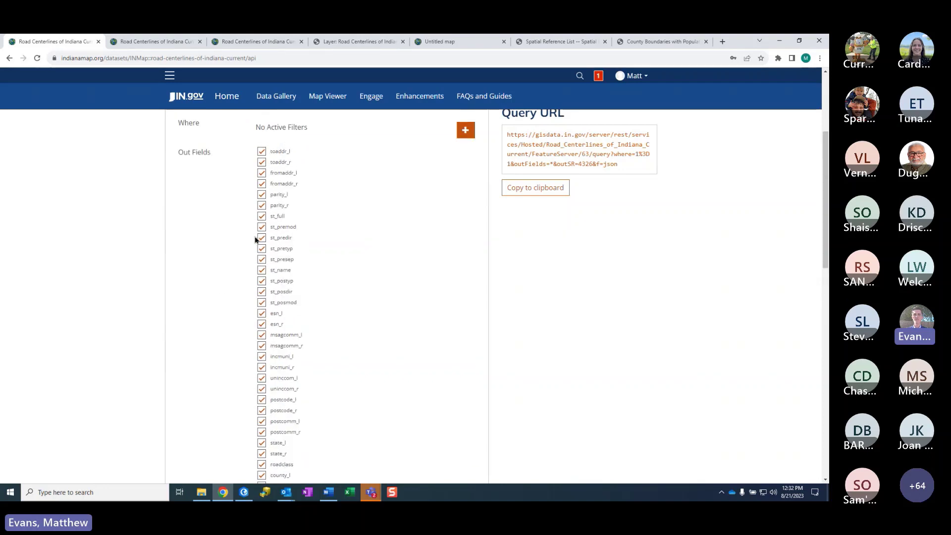
pyautogui.click(261, 151)
pyautogui.click(261, 162)
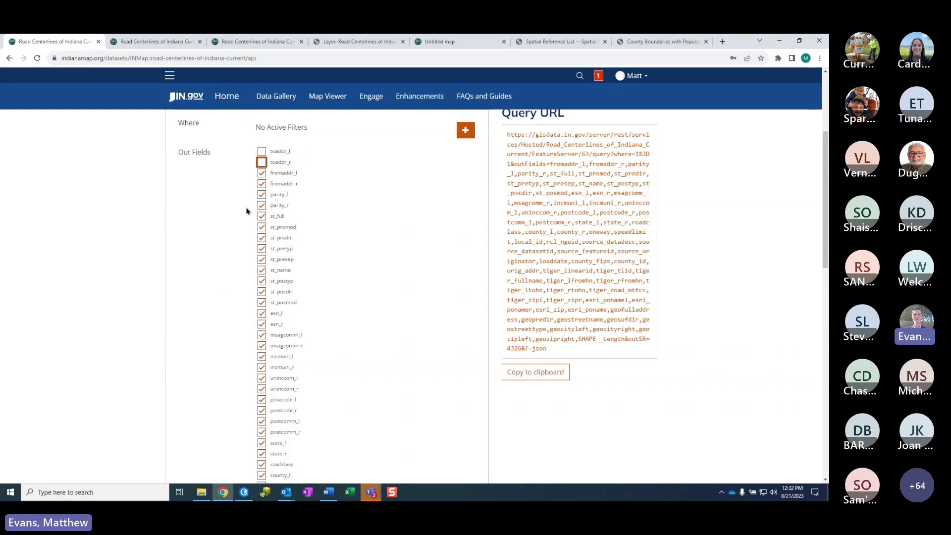
pyautogui.click(261, 173)
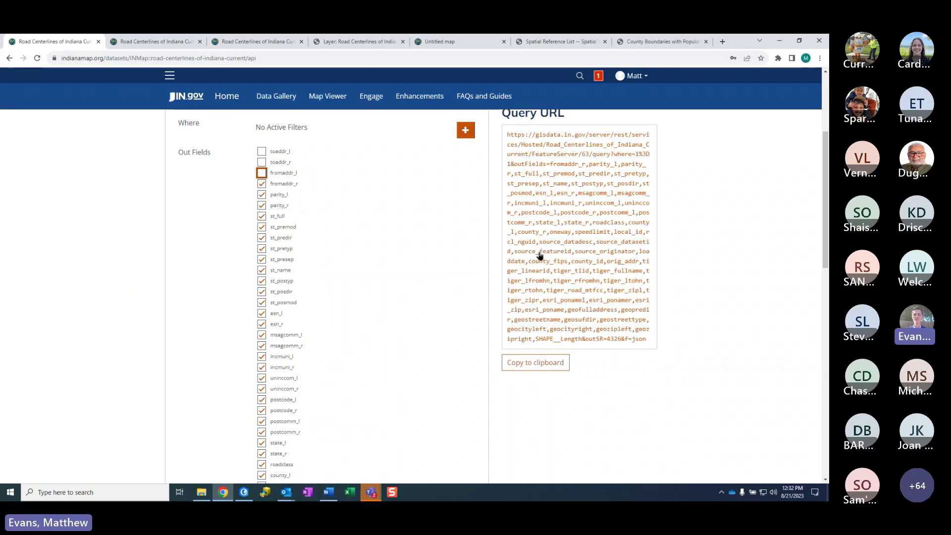
# Re-tick fromaddr_l, toaddr_r and toaddr_l so the query URL uses outFields=*
pyautogui.scroll(2, 564, 258)
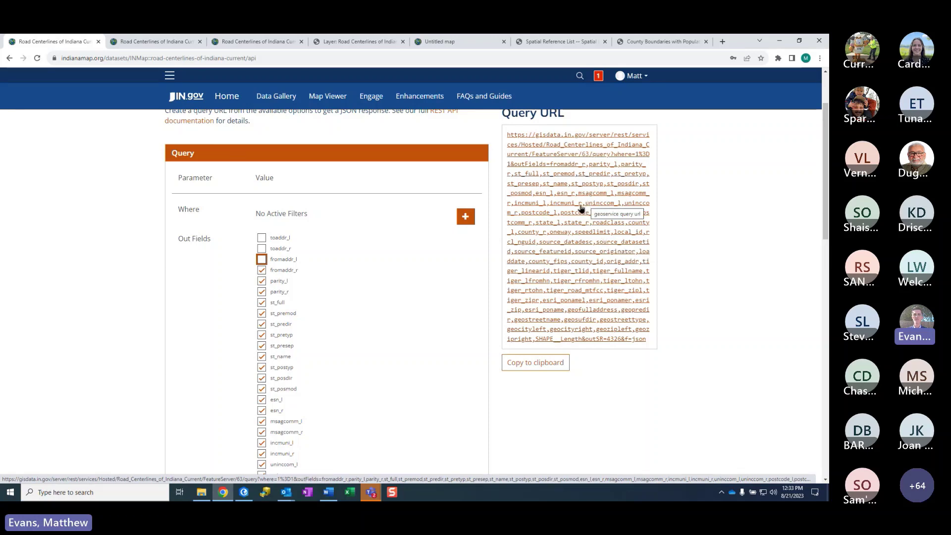
pyautogui.click(261, 260)
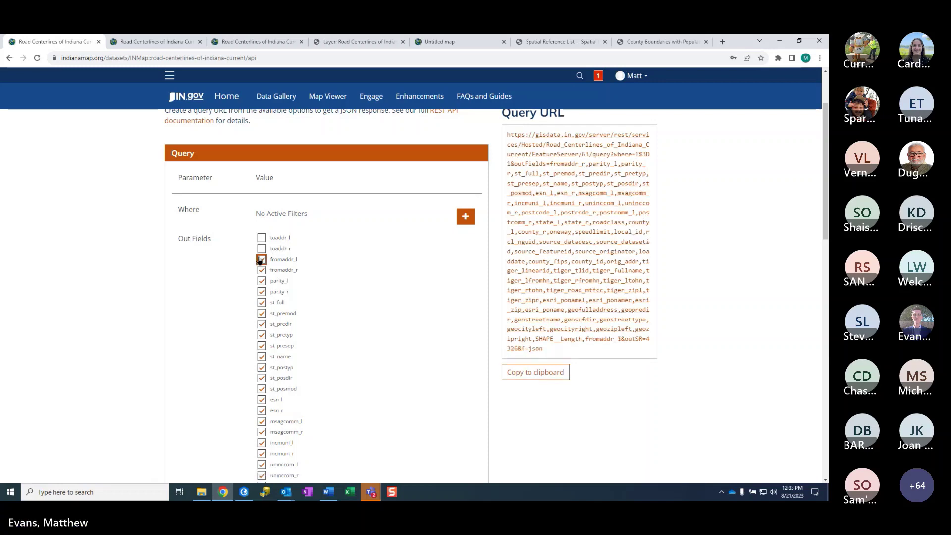
pyautogui.click(261, 248)
pyautogui.click(261, 238)
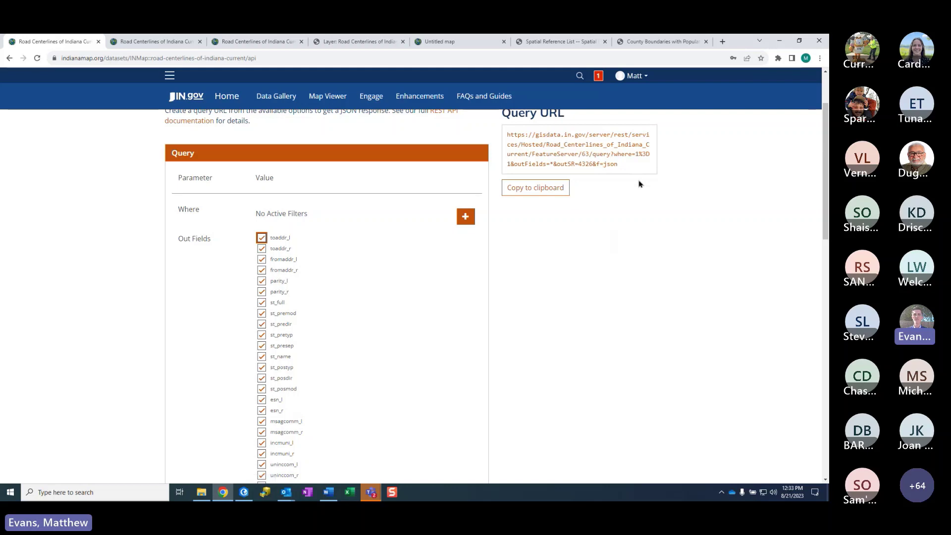
# Add a Where filter requiring source_originator to be like 'WAYNE COUNTY'
pyautogui.click(465, 217)
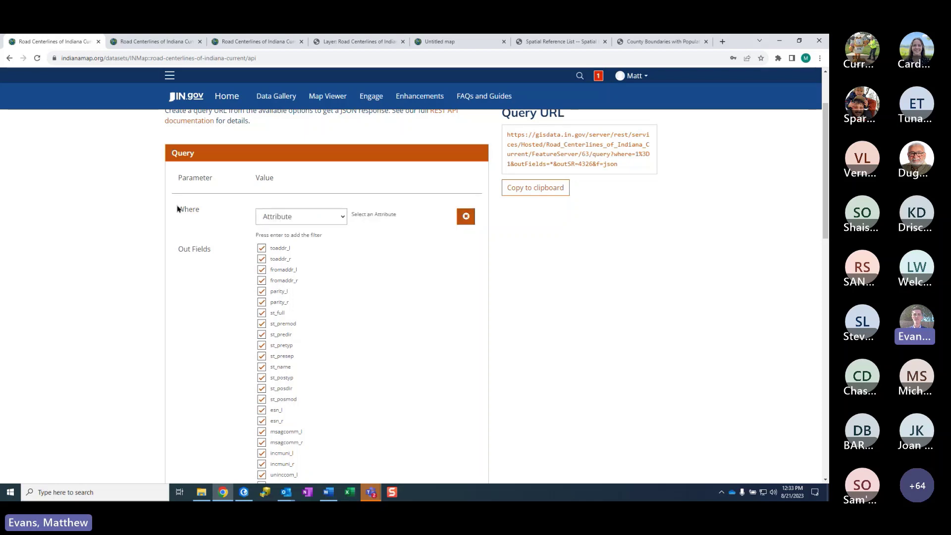
pyautogui.click(465, 216)
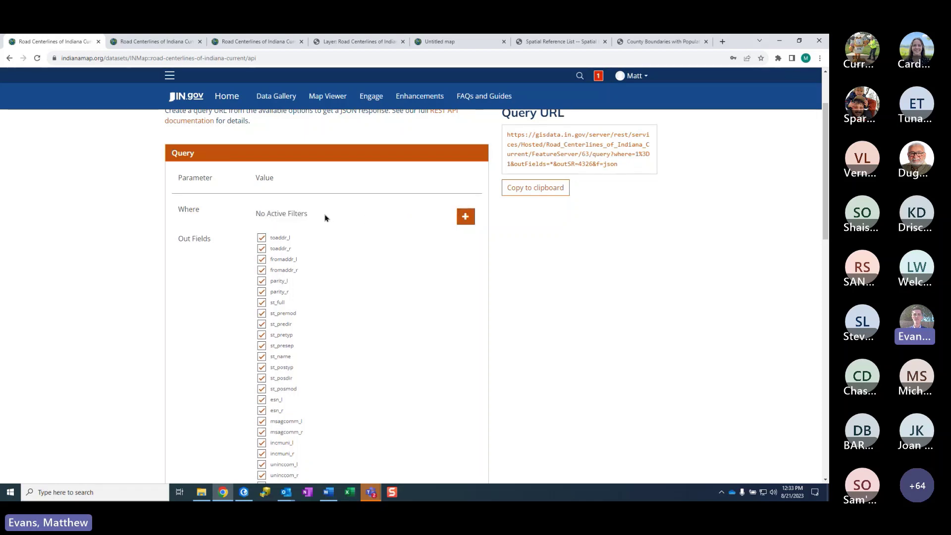
pyautogui.click(463, 215)
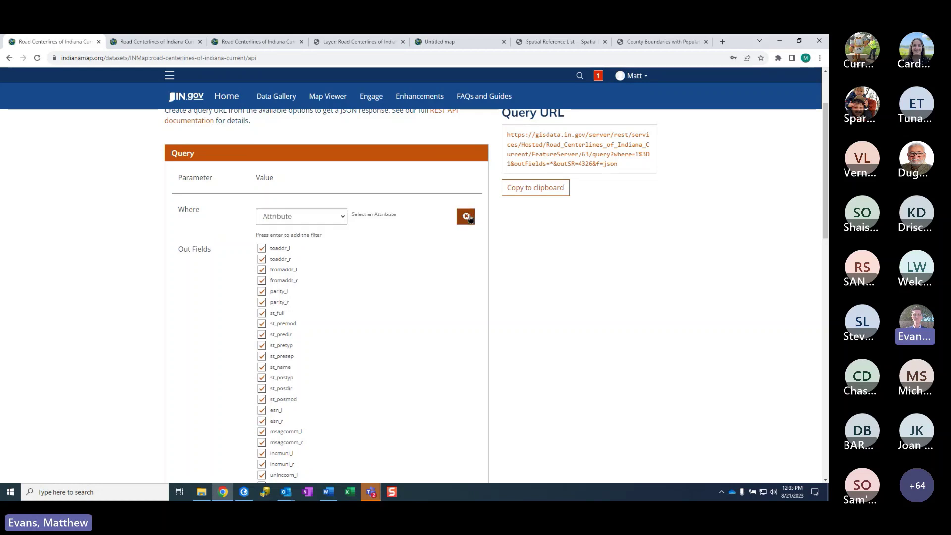
pyautogui.click(333, 213)
pyautogui.scroll(-2, 319, 282)
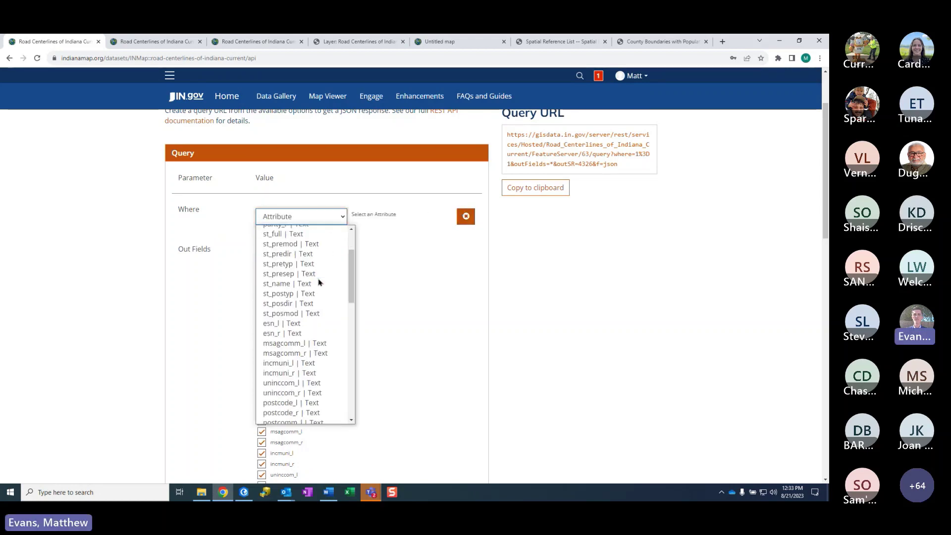
pyautogui.scroll(-4, 320, 282)
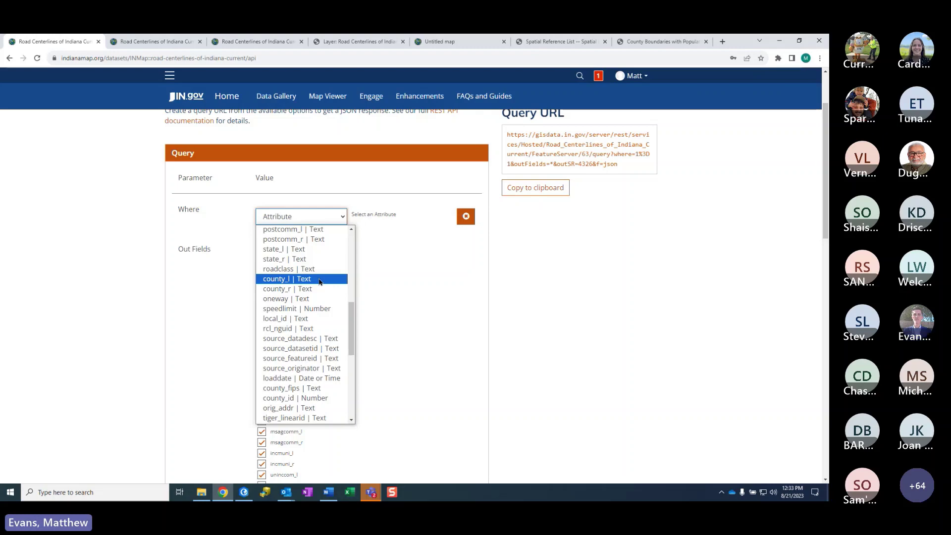
pyautogui.click(317, 368)
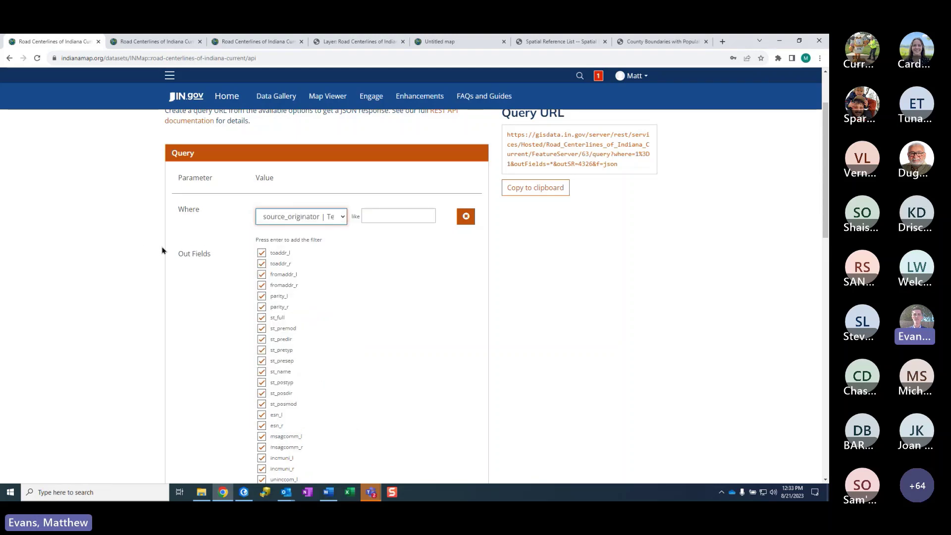
pyautogui.click(381, 221)
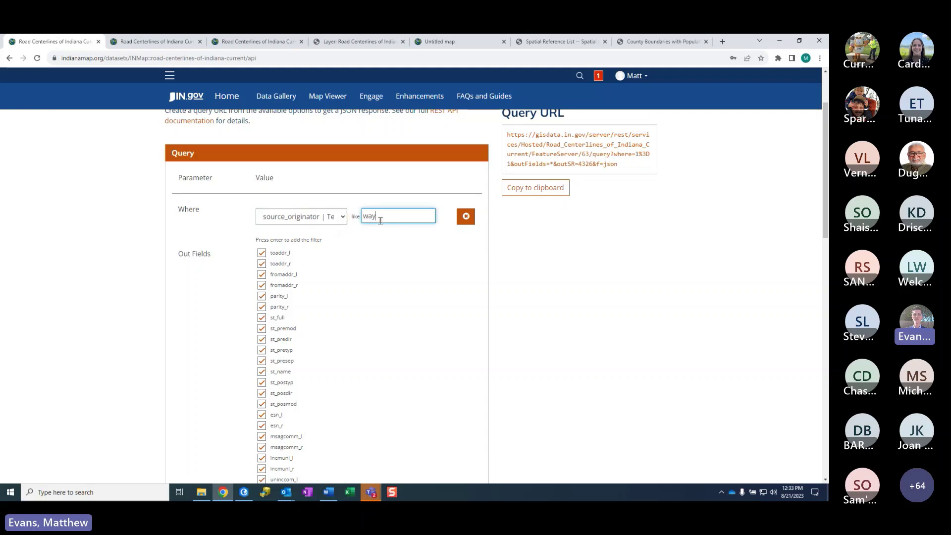
pyautogui.write('wayn')
pyautogui.press('BackSpace')
pyautogui.press('BackSpace')
pyautogui.press('BackSpace')
pyautogui.press('BackSpace')
pyautogui.write('WAYNE COUNTY')
pyautogui.press('Return')
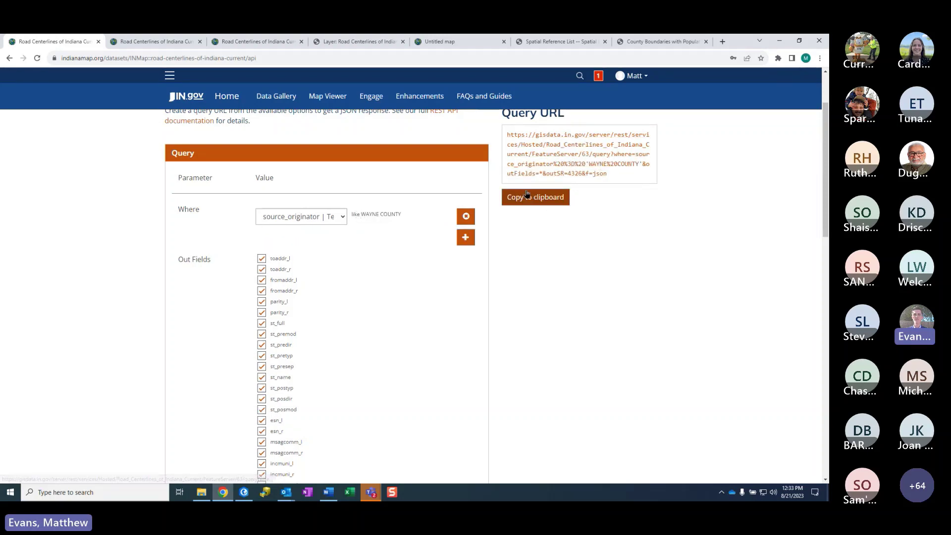
# Add a second Where condition combined with AND, then remove the empty row
pyautogui.click(466, 239)
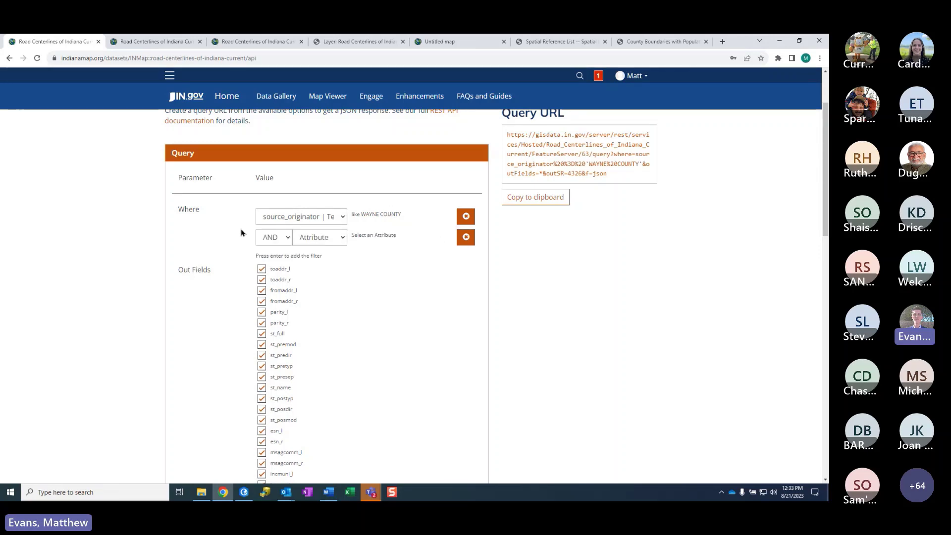
pyautogui.scroll(1, 242, 232)
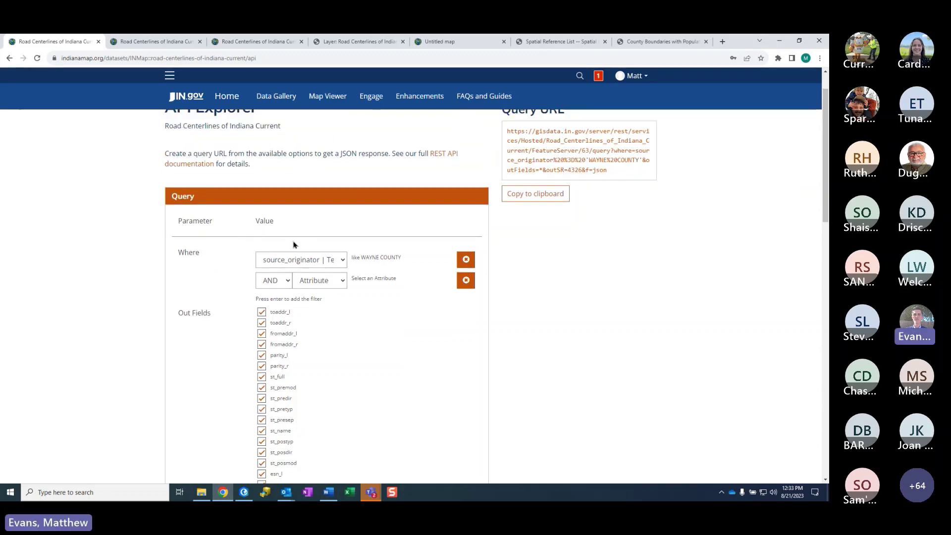
pyautogui.click(280, 282)
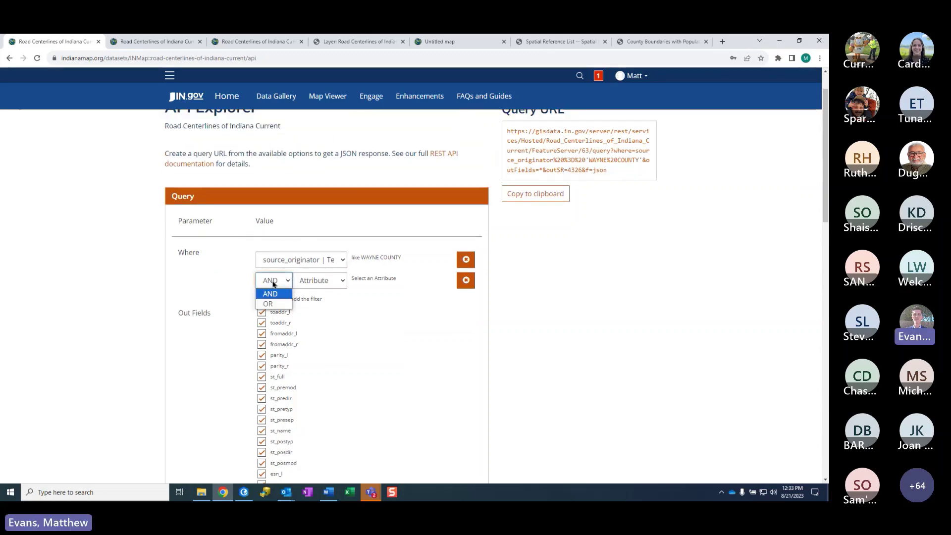
pyautogui.click(231, 284)
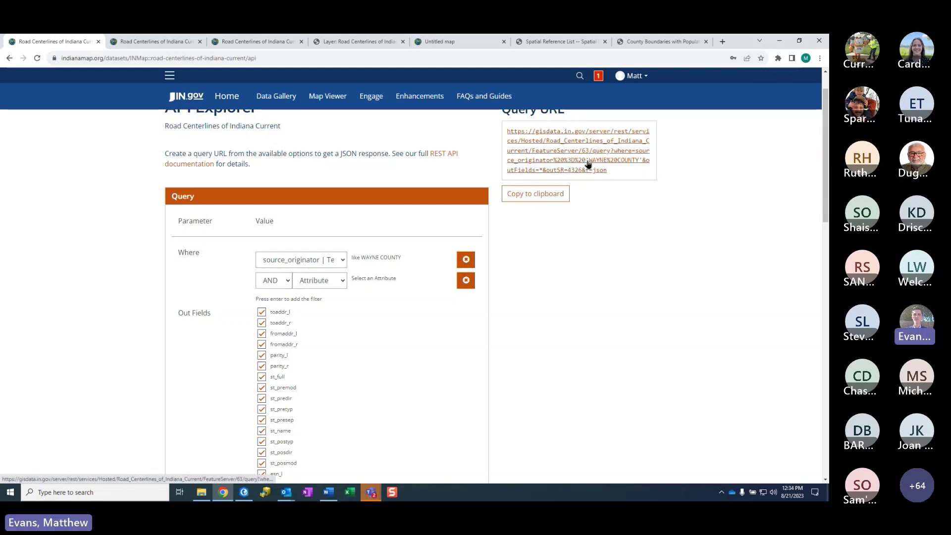
pyautogui.click(466, 282)
# Expand Spatial Inputs and set the query Geometry Type to Envelope
pyautogui.scroll(-4, 249, 278)
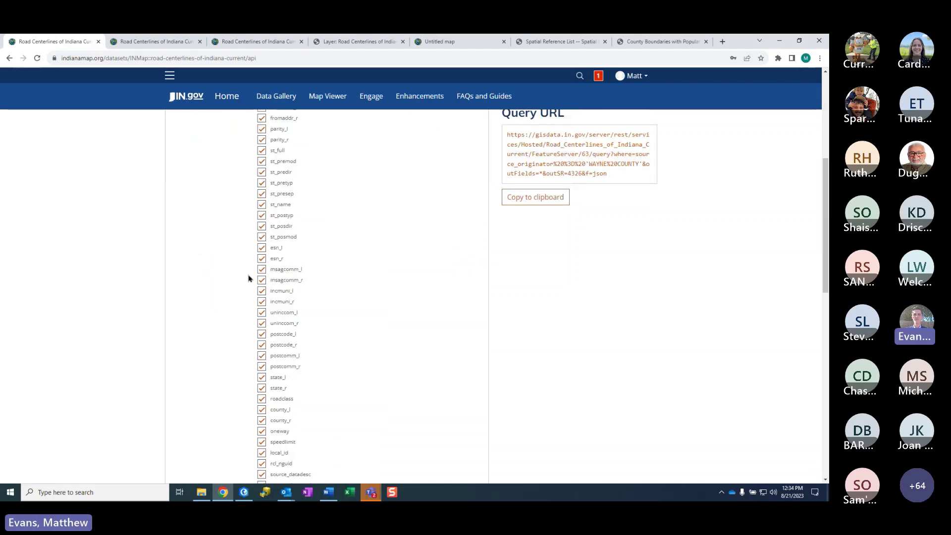
pyautogui.scroll(-3, 249, 279)
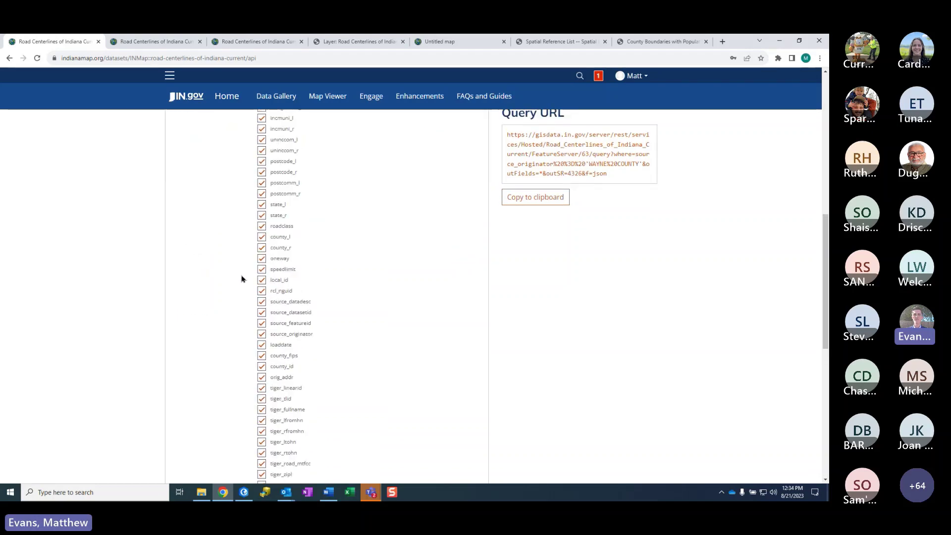
pyautogui.scroll(-8, 241, 279)
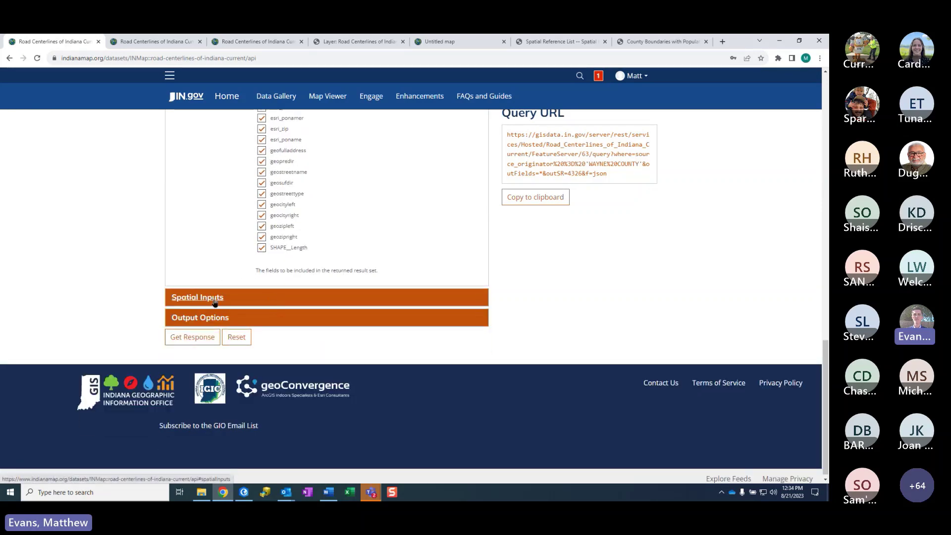
pyautogui.click(215, 303)
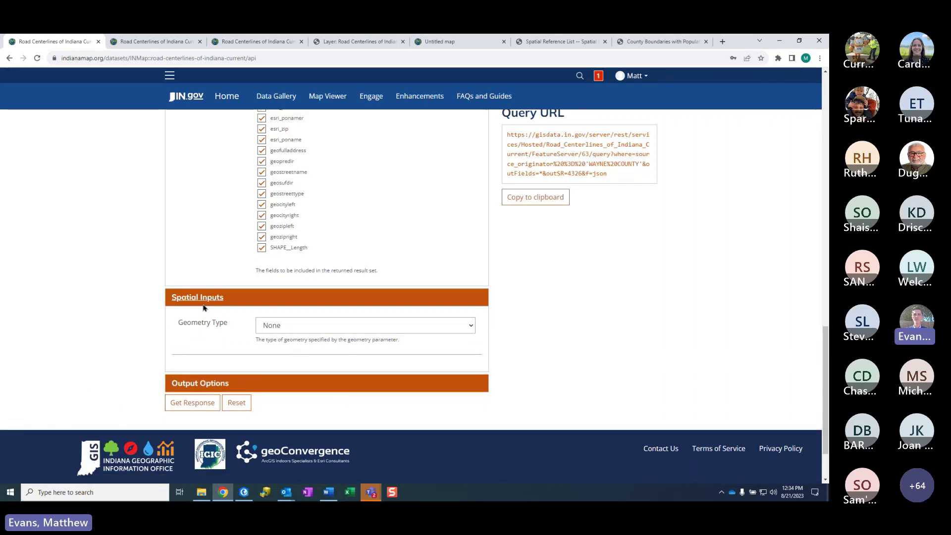
pyautogui.click(333, 327)
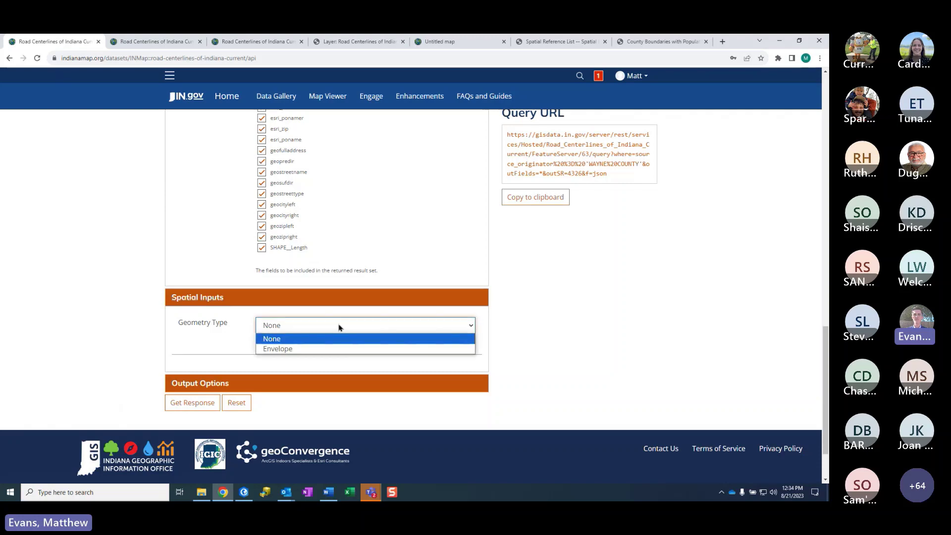
pyautogui.click(306, 349)
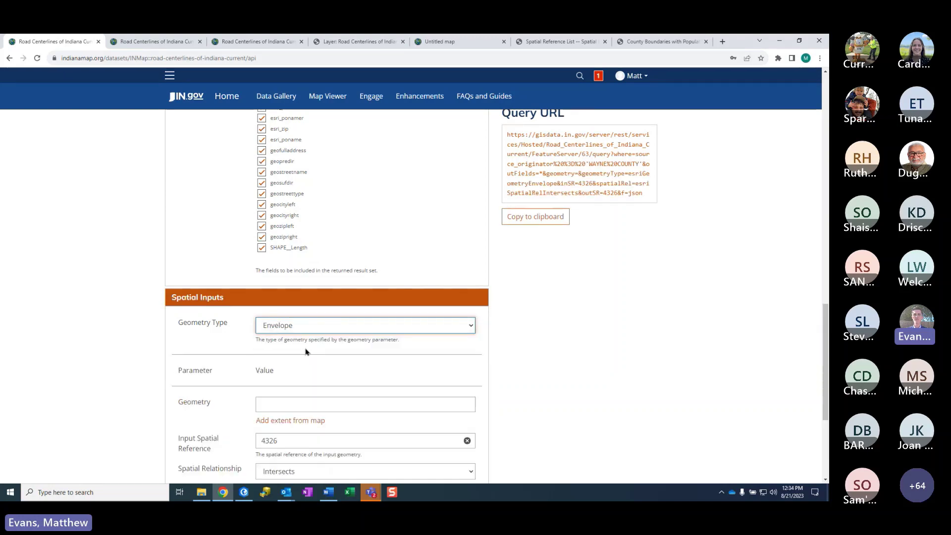
pyautogui.scroll(-2, 223, 344)
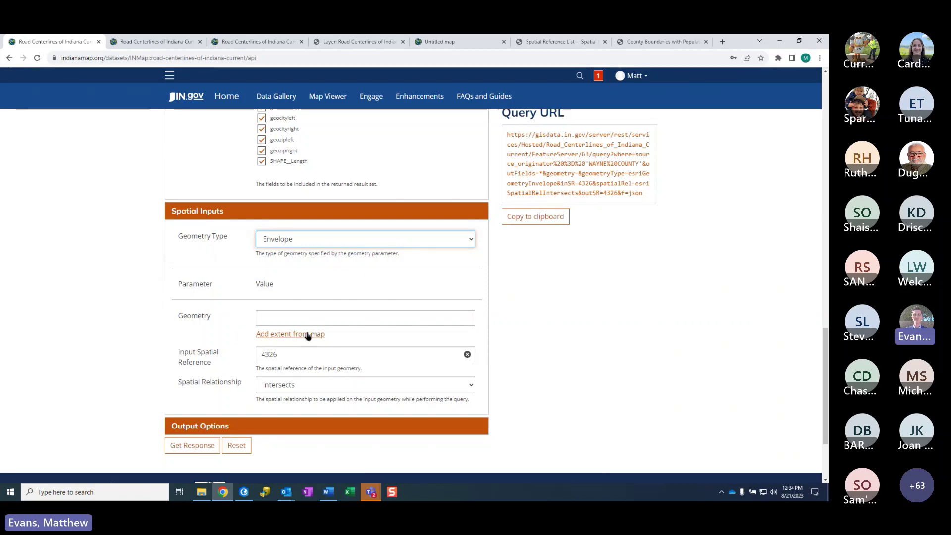
# Apply a map extent zoomed around Kokomo and Marion (-86.197,40.325,-85.019,40.691) as the envelope
pyautogui.click(275, 335)
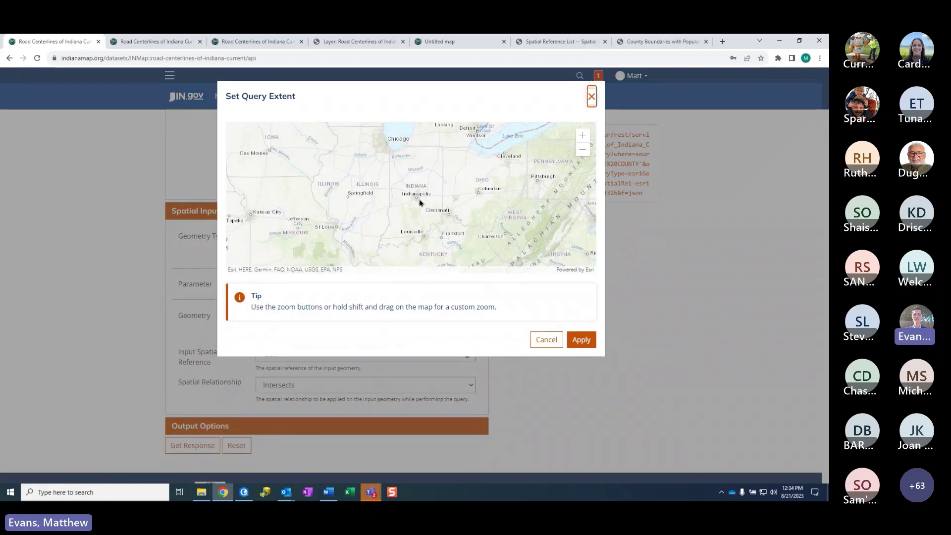
pyautogui.moveTo(421, 204); pyautogui.dragTo(407, 226)
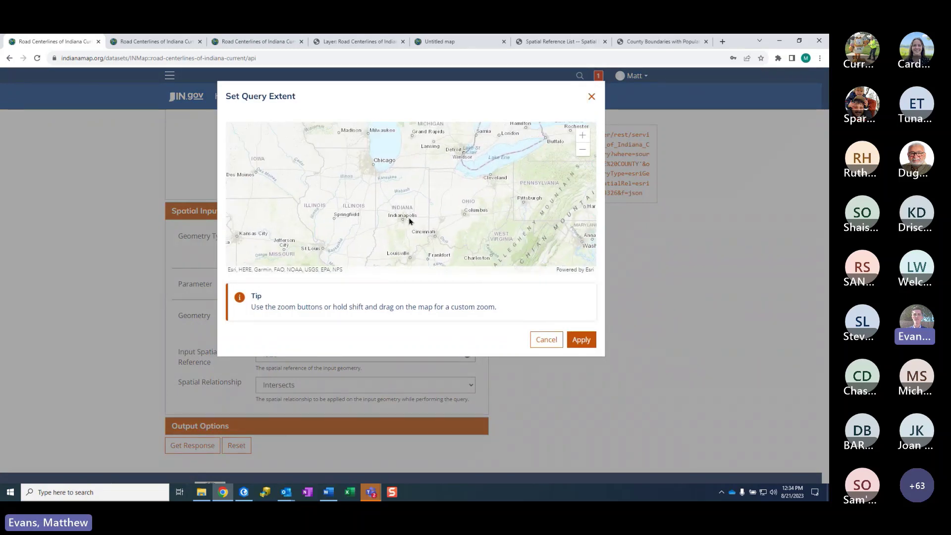
pyautogui.click(581, 137)
pyautogui.click(582, 138)
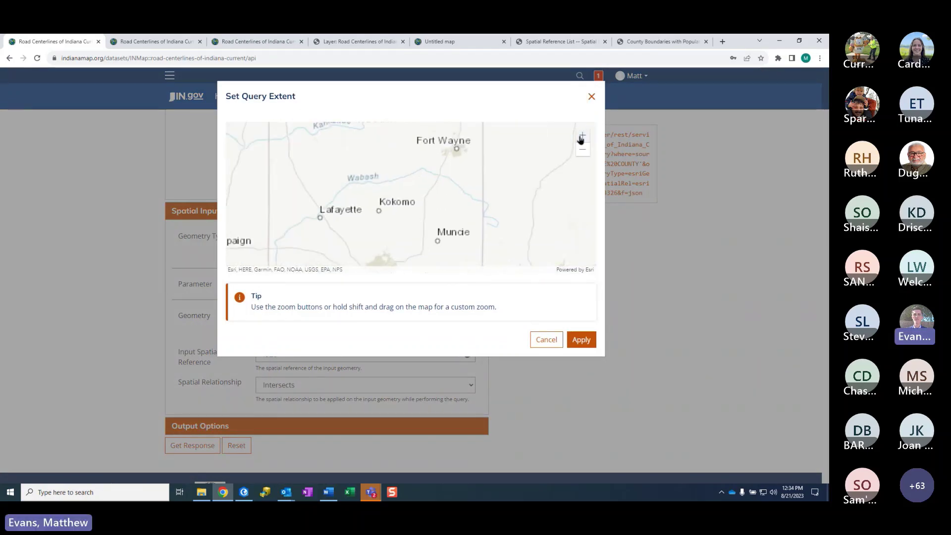
pyautogui.click(581, 137)
pyautogui.click(581, 137)
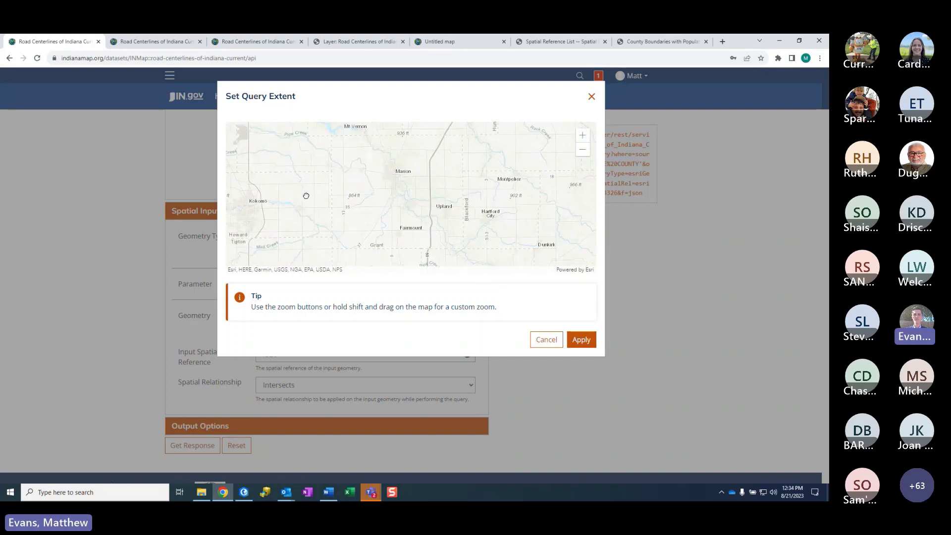
pyautogui.click(581, 340)
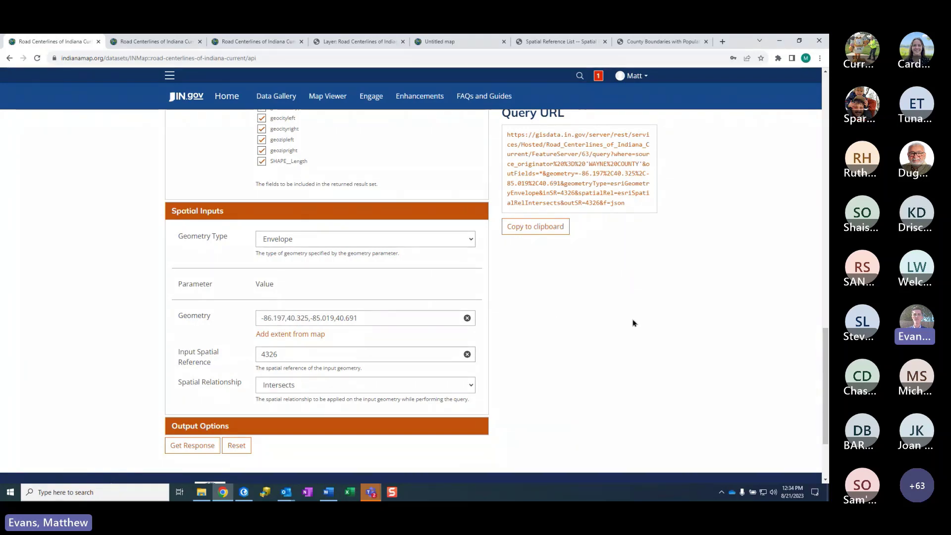
# Run the query for JSON results, then expand Output Options showing output spatial reference 4326
pyautogui.click(188, 446)
pyautogui.scroll(-4, 660, 233)
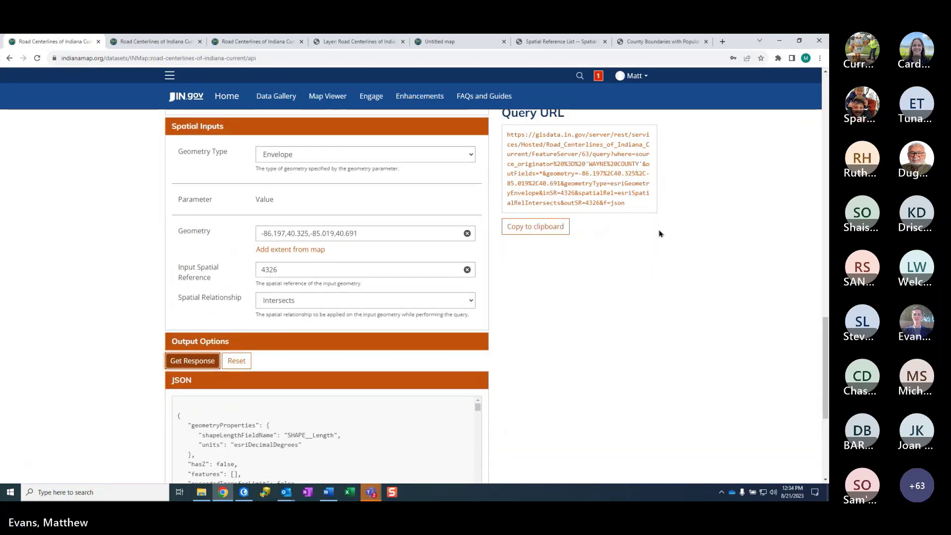
pyautogui.scroll(-1, 661, 233)
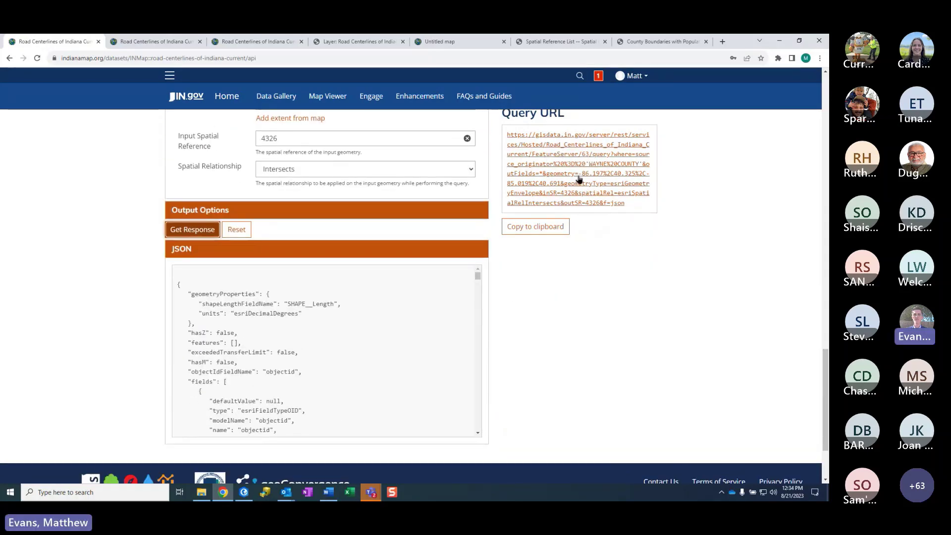
pyautogui.scroll(1, 111, 222)
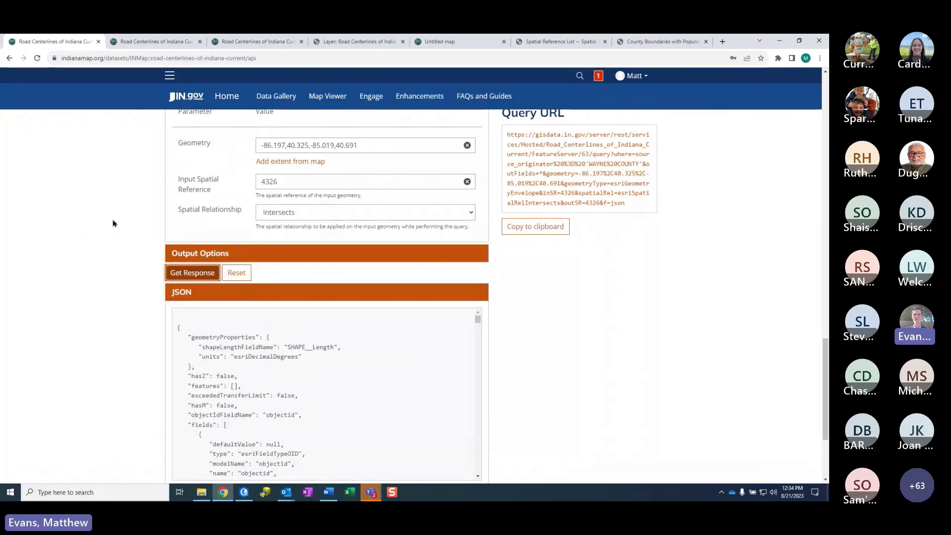
pyautogui.click(199, 254)
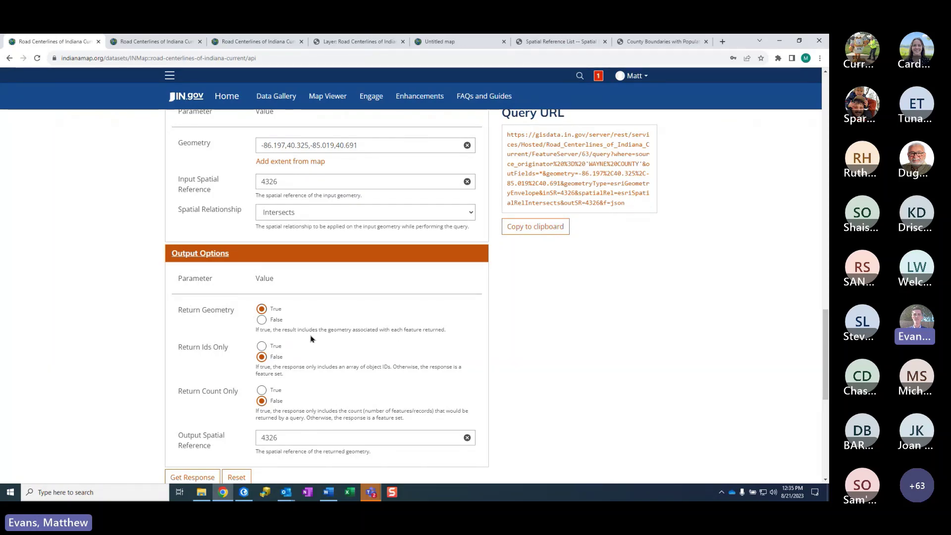
# Switch to the spatialreference.org tab listing 'indiana east' EPSG codes for Indiana East and West
pyautogui.scroll(-1, 331, 301)
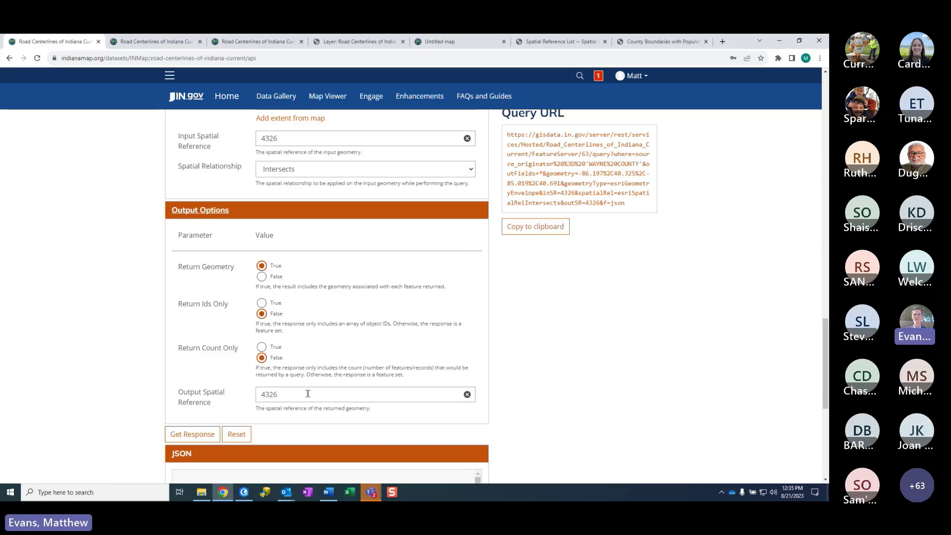
pyautogui.click(551, 43)
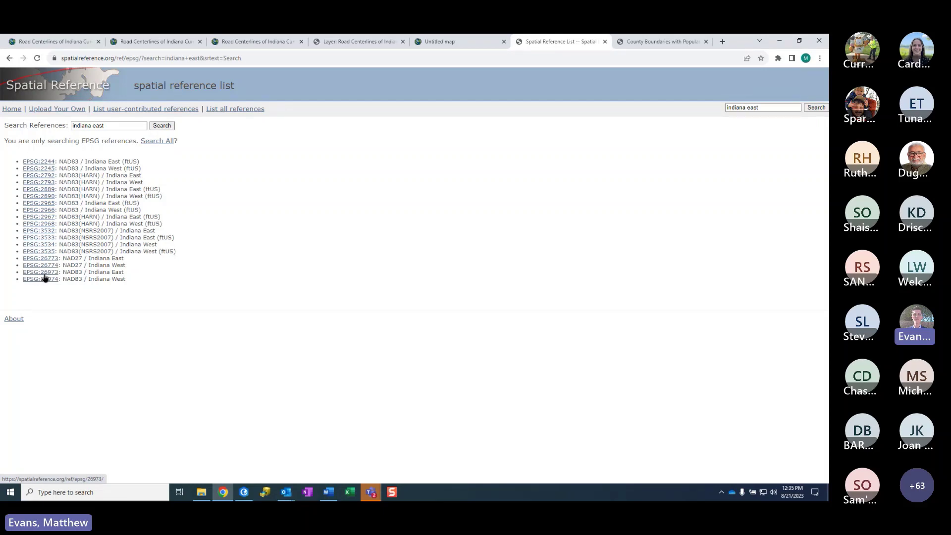
# Replace output spatial reference 4326 with 26973, rerun the query, and go back to the explore page
pyautogui.click(60, 42)
pyautogui.moveTo(297, 394); pyautogui.dragTo(175, 399)
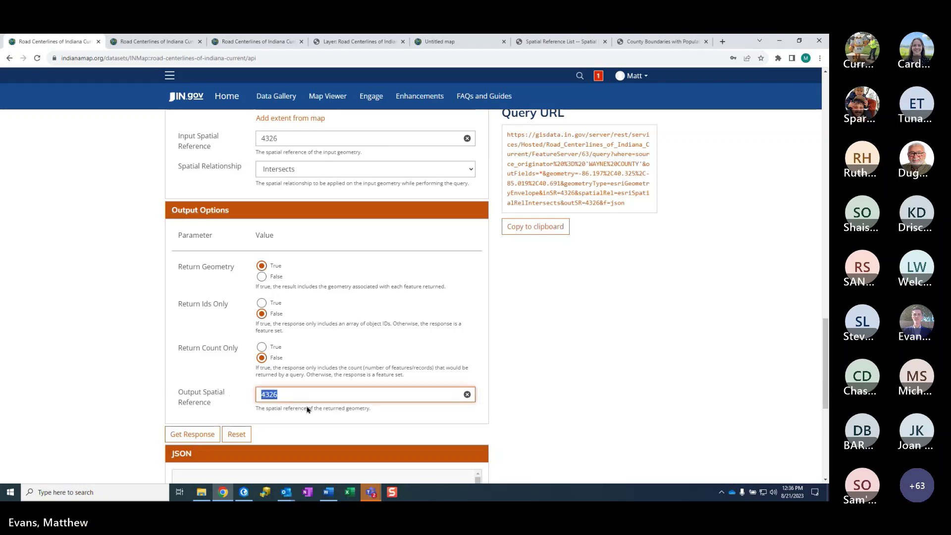
pyautogui.write('26973')
pyautogui.click(27, 382)
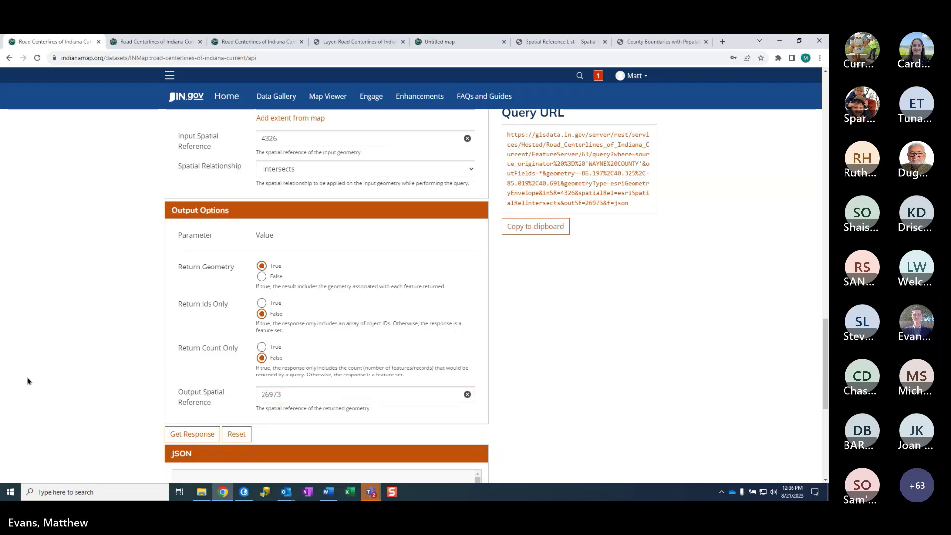
pyautogui.click(181, 443)
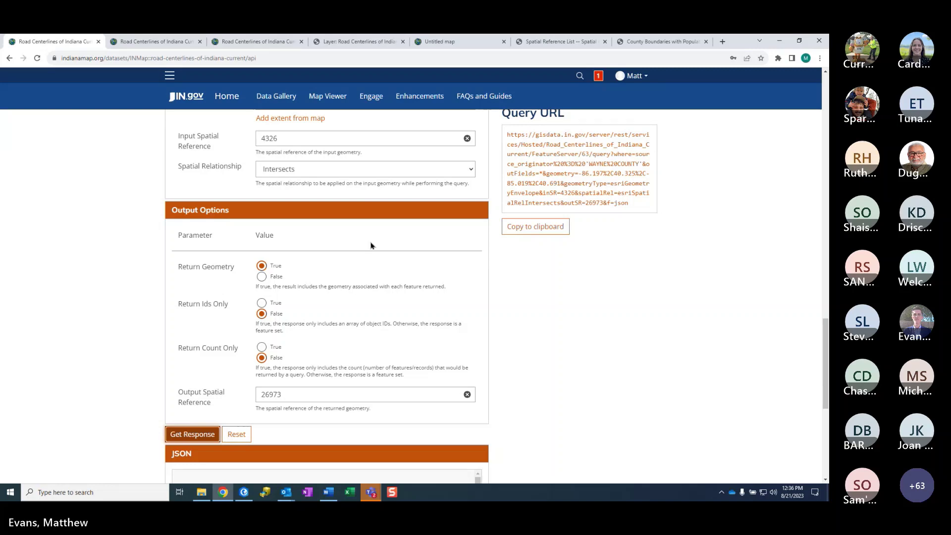
pyautogui.scroll(15, 371, 245)
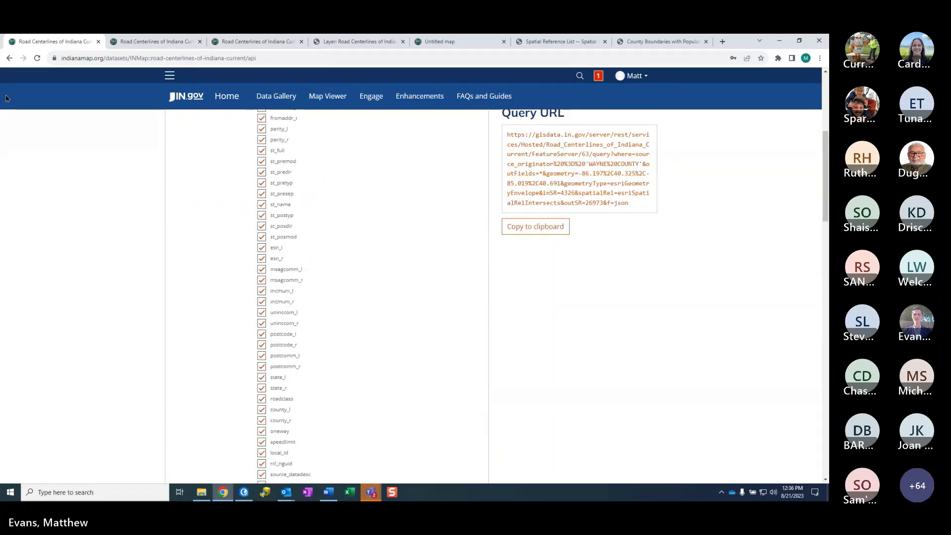
pyautogui.click(9, 58)
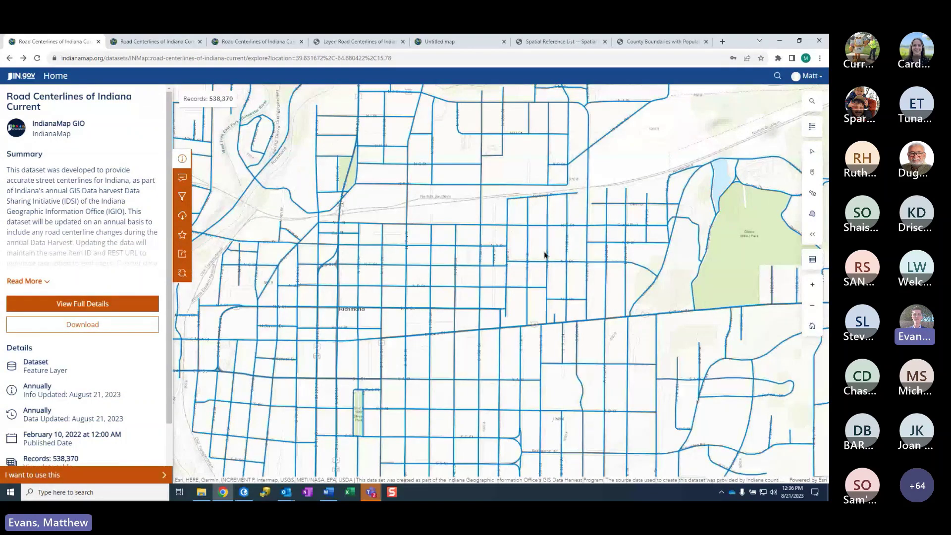
# Copy the GeoService URL from the dataset's API resources, then switch to the Untitled map
pyautogui.click(114, 474)
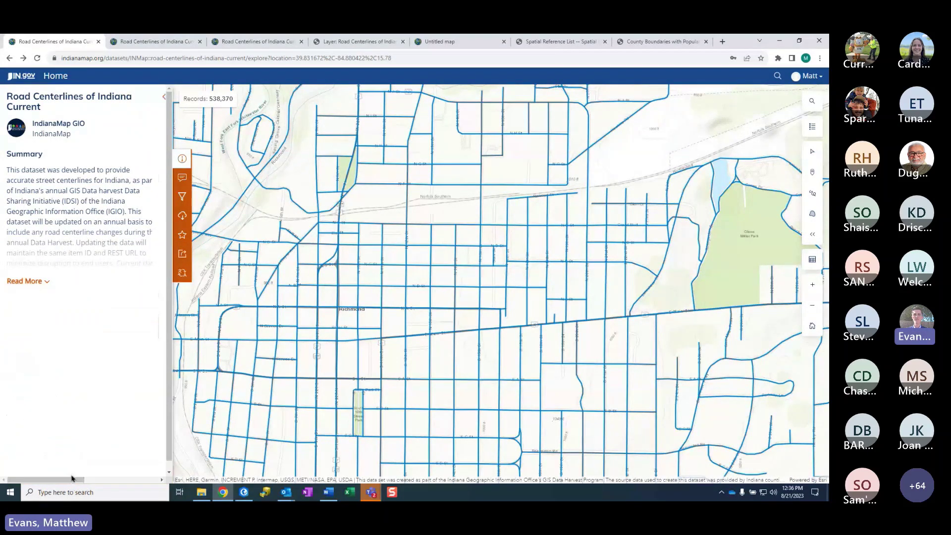
pyautogui.click(64, 208)
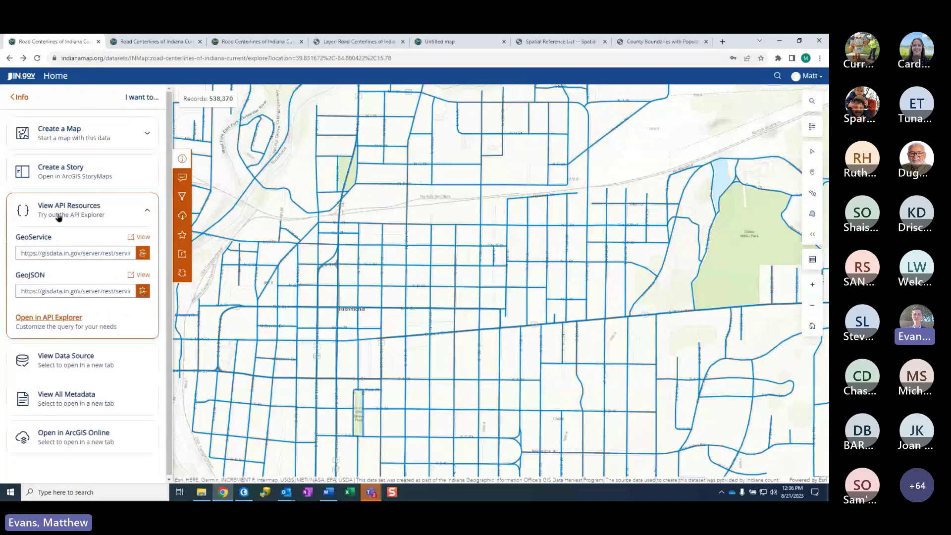
pyautogui.click(142, 254)
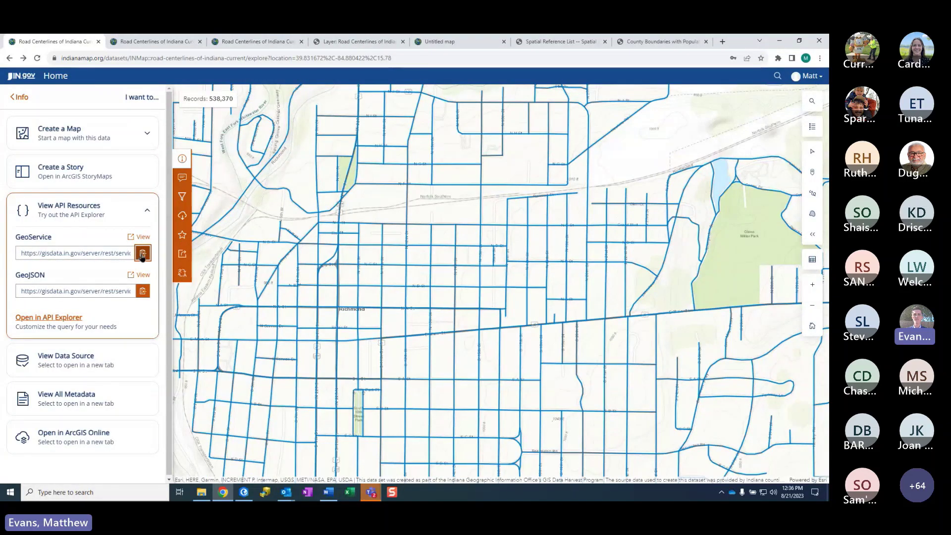
pyautogui.click(155, 43)
pyautogui.click(257, 41)
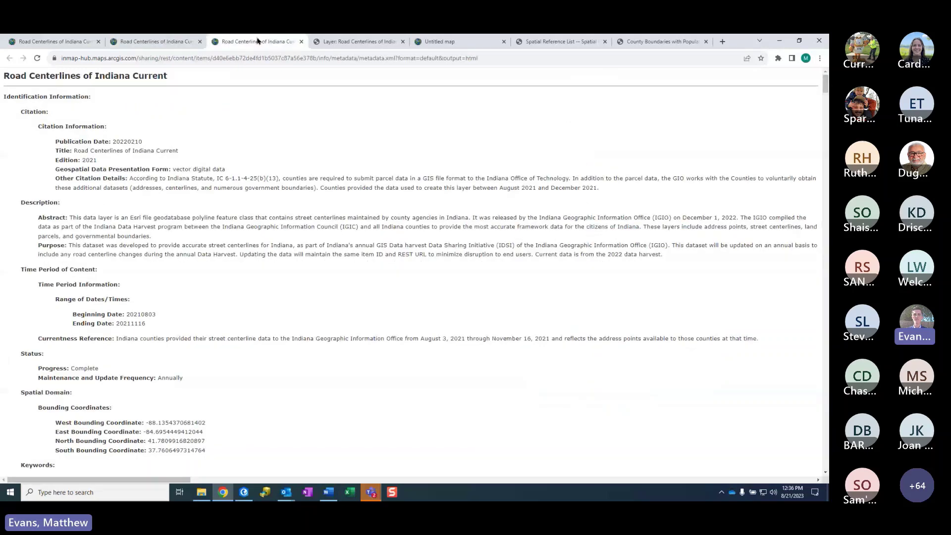
pyautogui.click(455, 42)
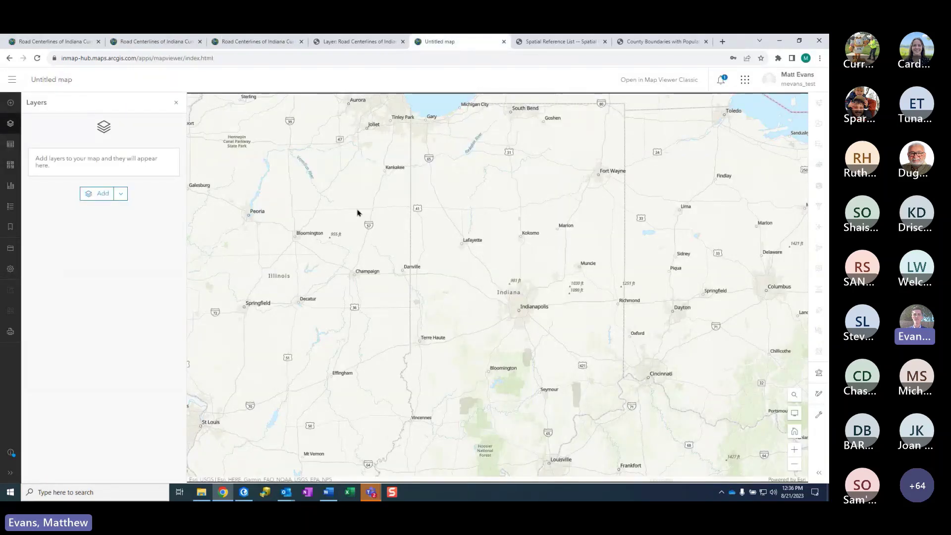
# Add the road centerlines layer using Add layer from URL with the pasted service URL
pyautogui.click(121, 194)
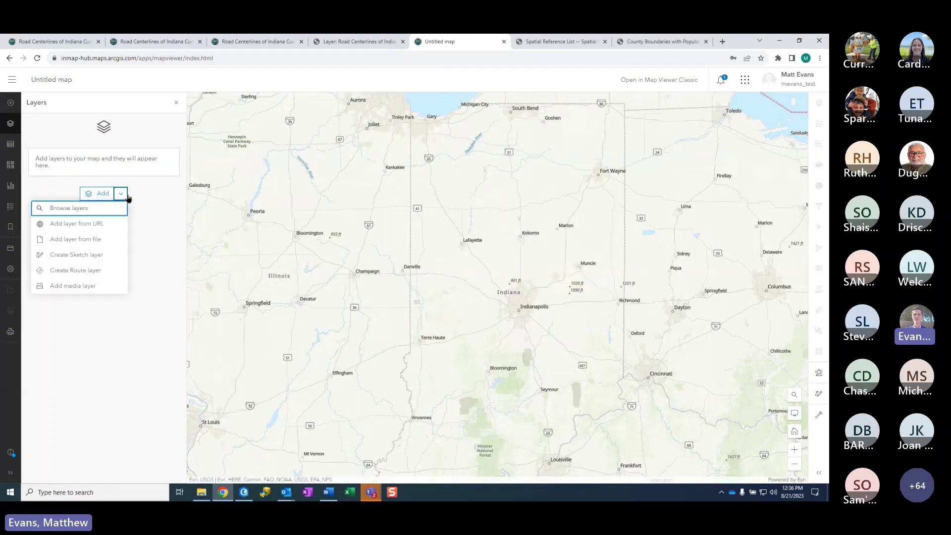
pyautogui.click(97, 224)
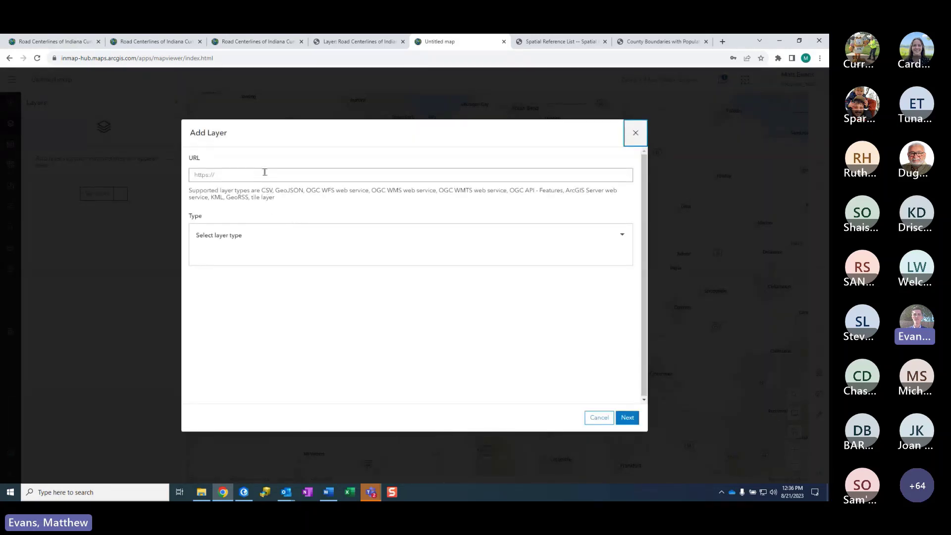
pyautogui.click(264, 172)
pyautogui.hotkey('ctrl', 'v')
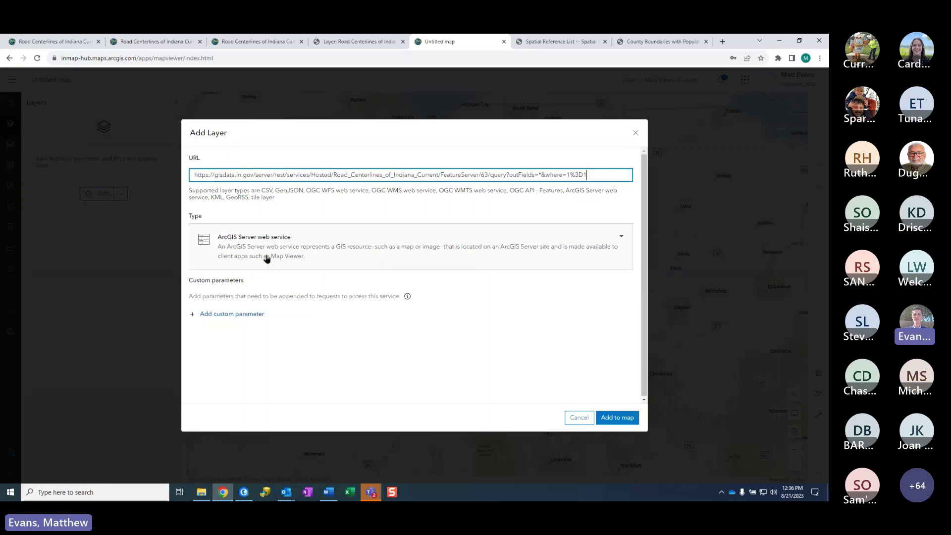
pyautogui.click(617, 419)
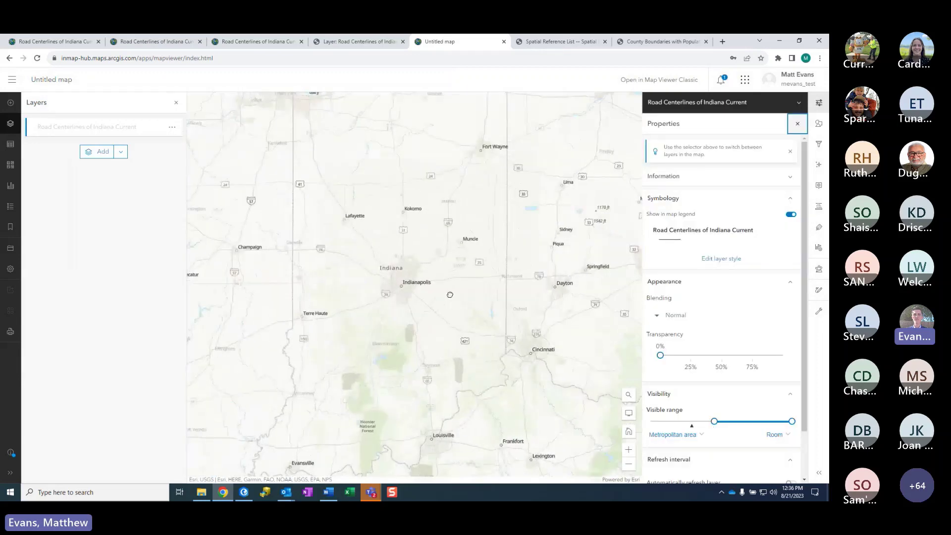
pyautogui.scroll(6, 450, 295)
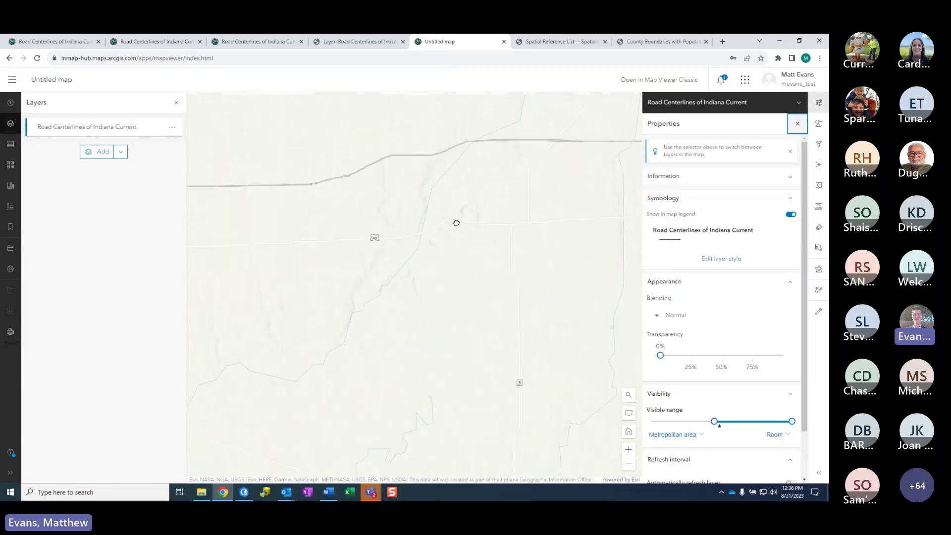
pyautogui.scroll(-4, 457, 224)
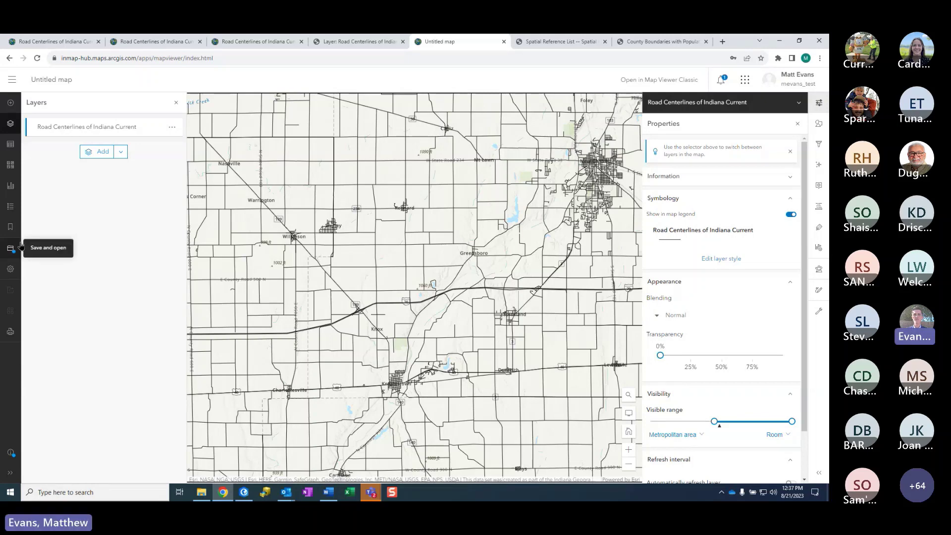
pyautogui.click(244, 493)
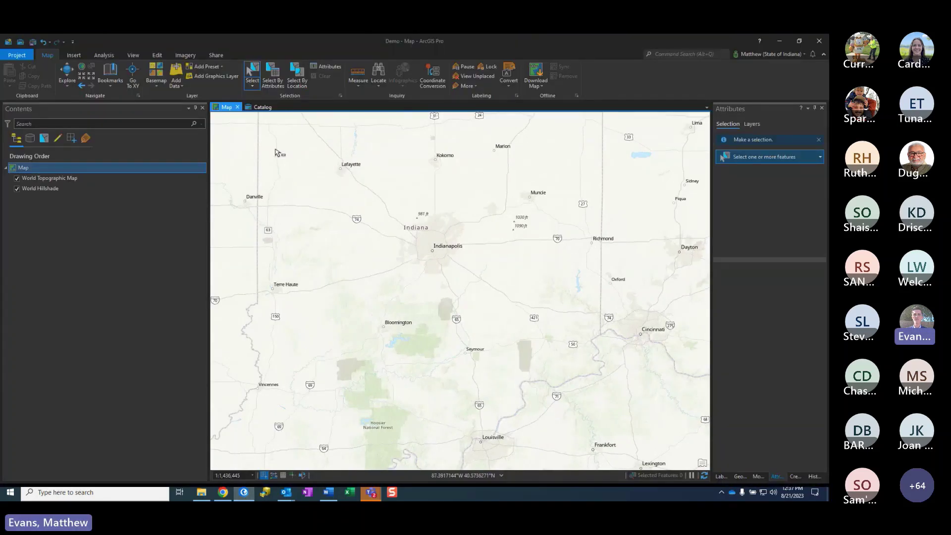
# Add the road centerlines service to the Demo map via Add Data > Data From Path
pyautogui.click(178, 89)
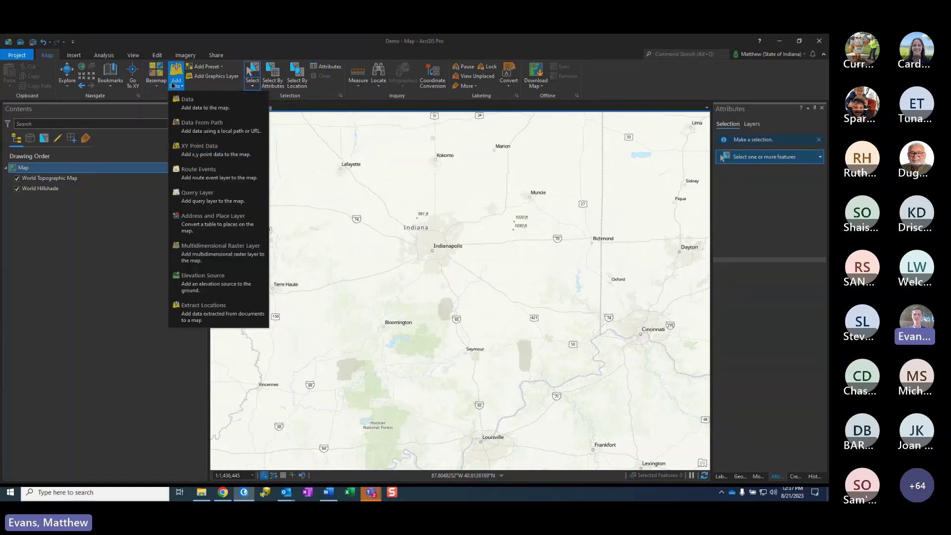
pyautogui.click(228, 127)
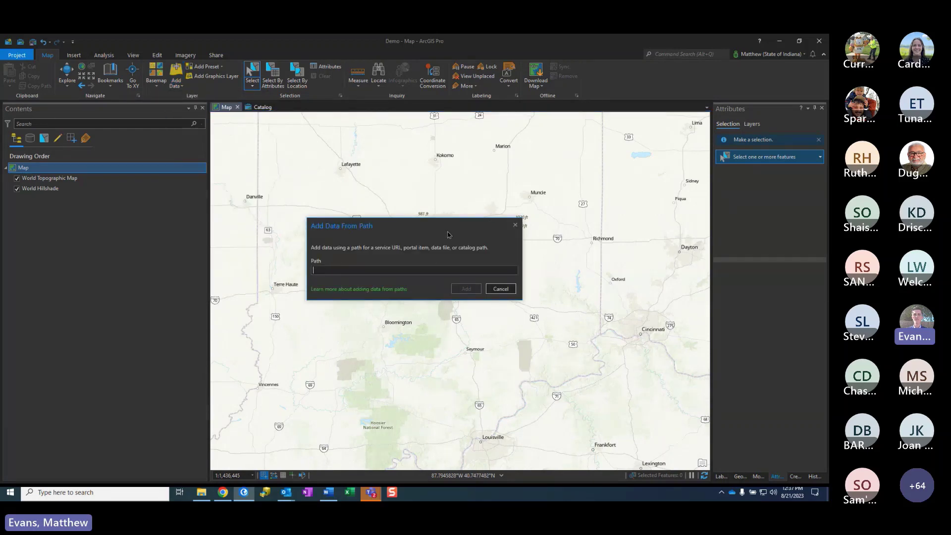
pyautogui.hotkey('ctrl', 'v')
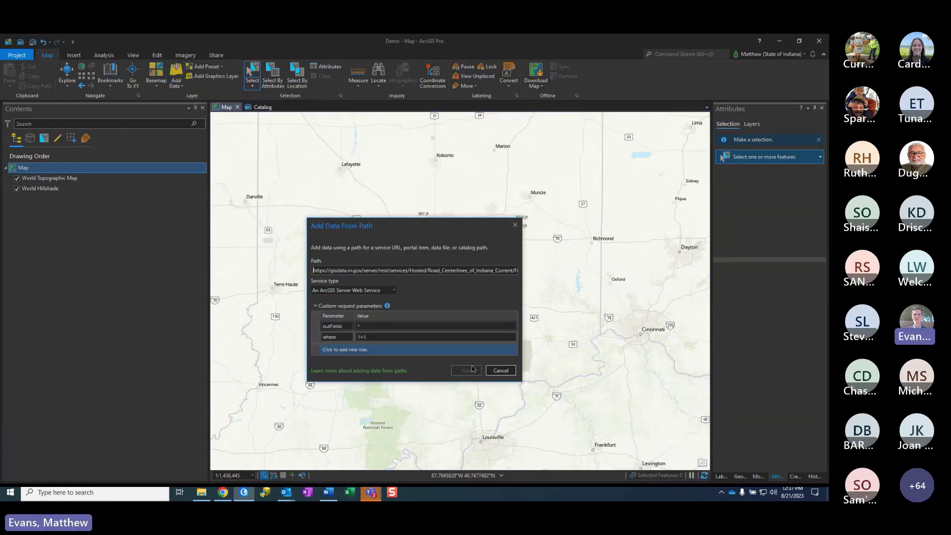
pyautogui.click(467, 371)
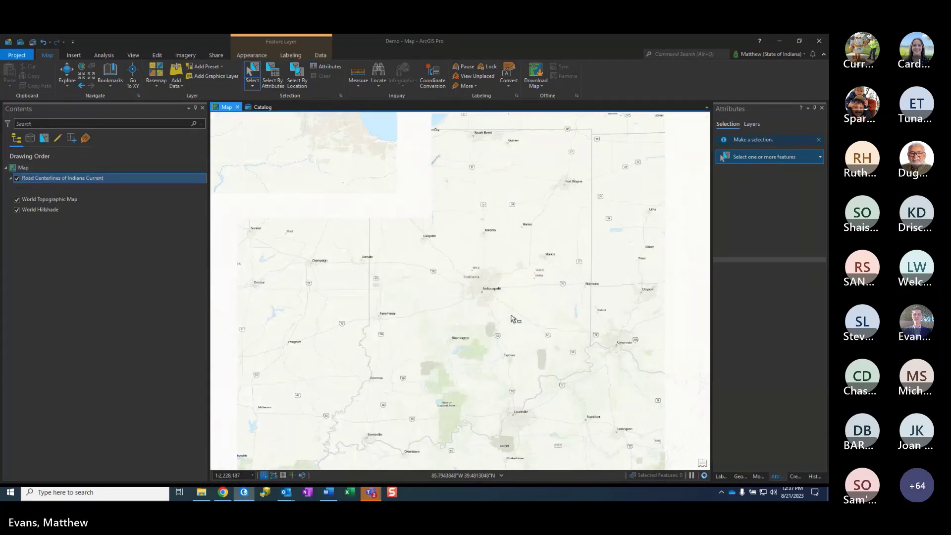
pyautogui.scroll(5, 505, 322)
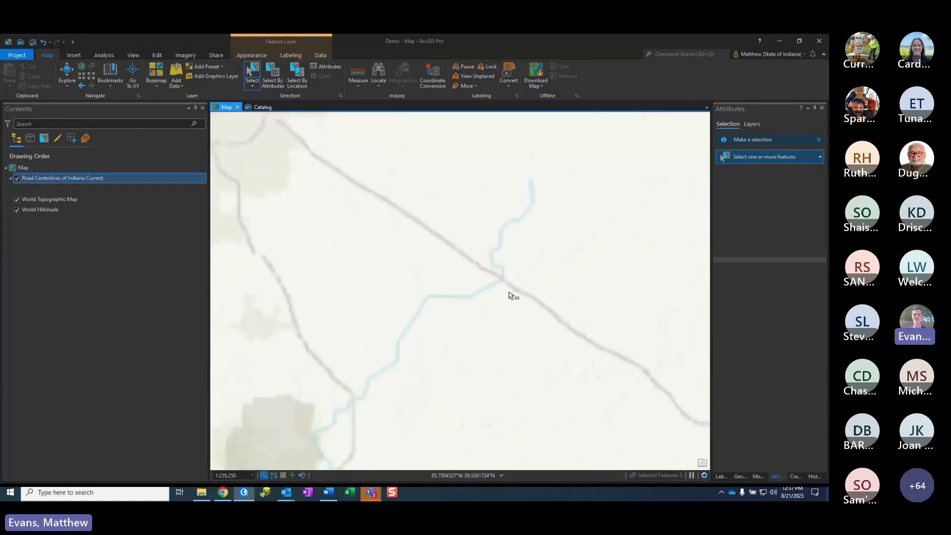
pyautogui.scroll(3, 516, 295)
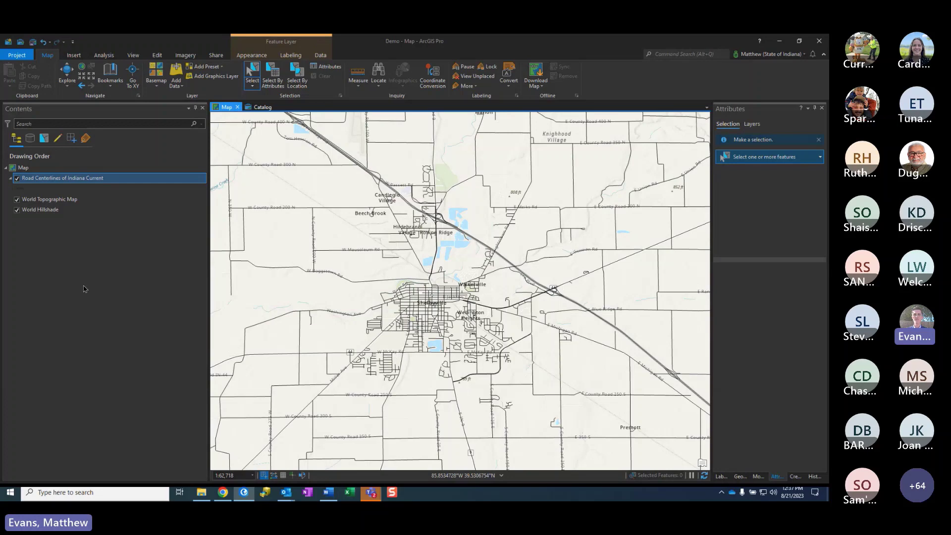
pyautogui.rightClick(83, 184)
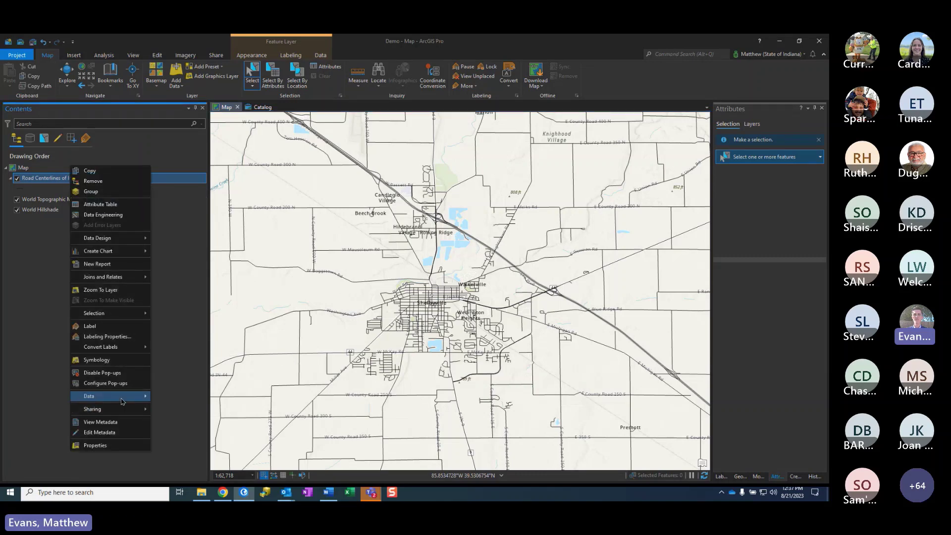
pyautogui.moveTo(123, 401)
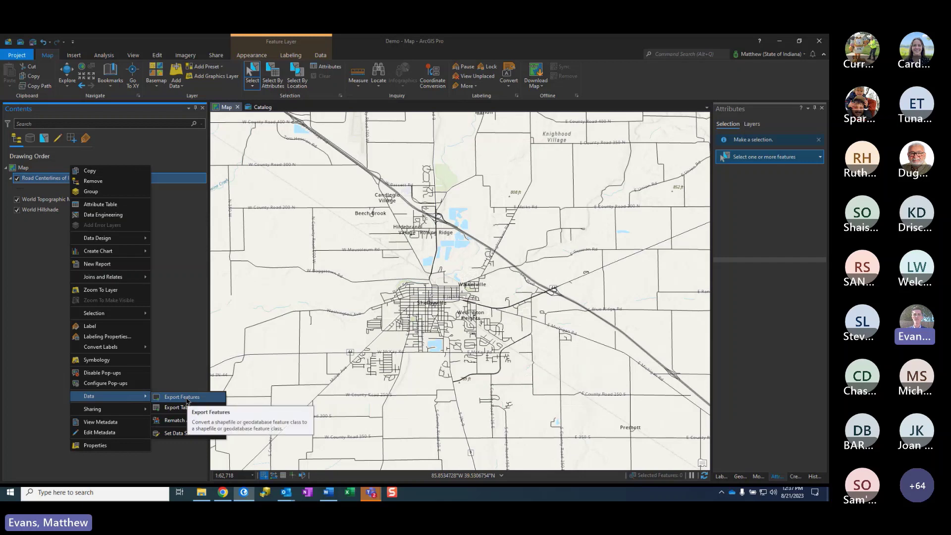
pyautogui.click(188, 399)
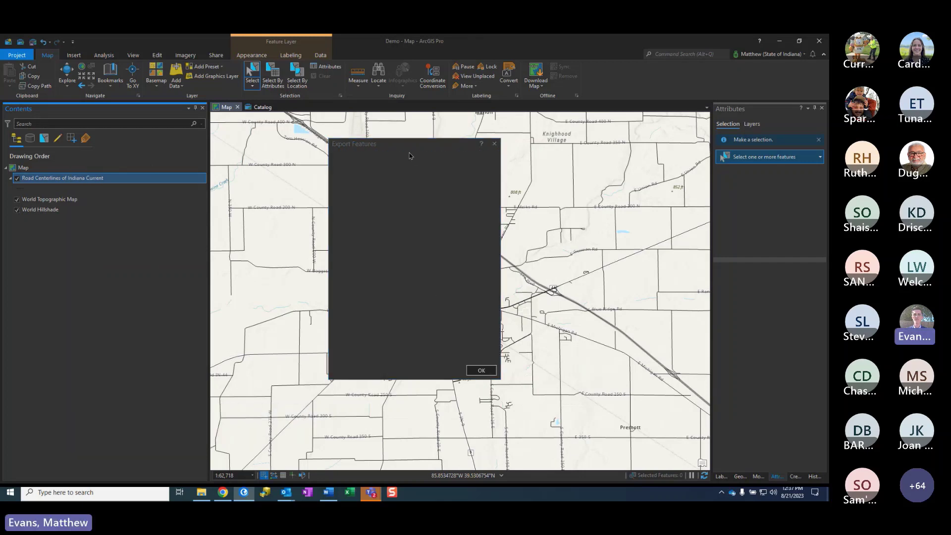
pyautogui.moveTo(402, 146); pyautogui.dragTo(438, 154)
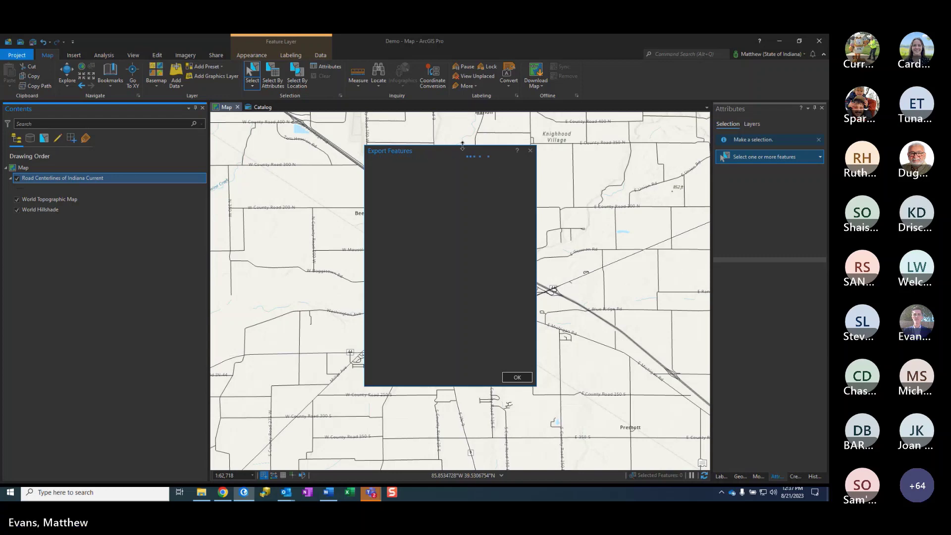
pyautogui.moveTo(456, 156); pyautogui.dragTo(379, 177)
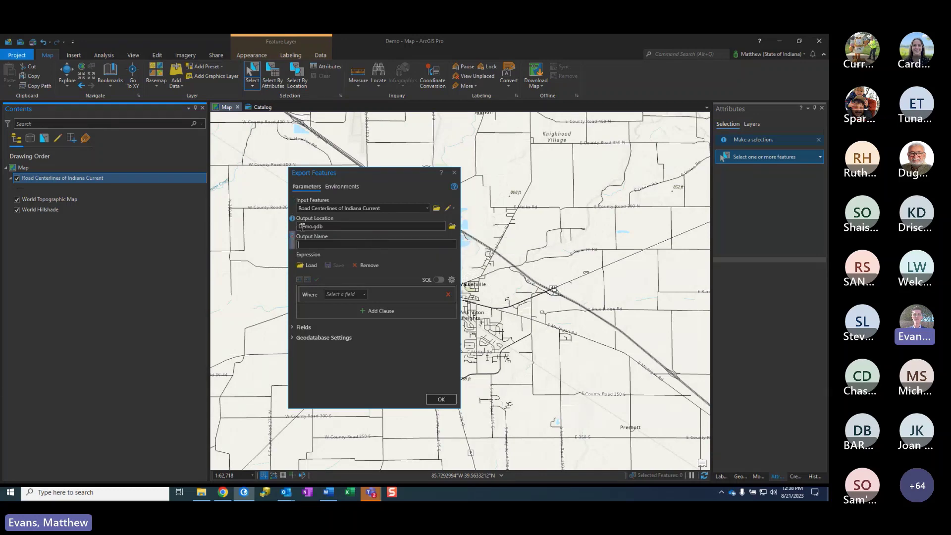
pyautogui.click(420, 244)
pyautogui.click(452, 174)
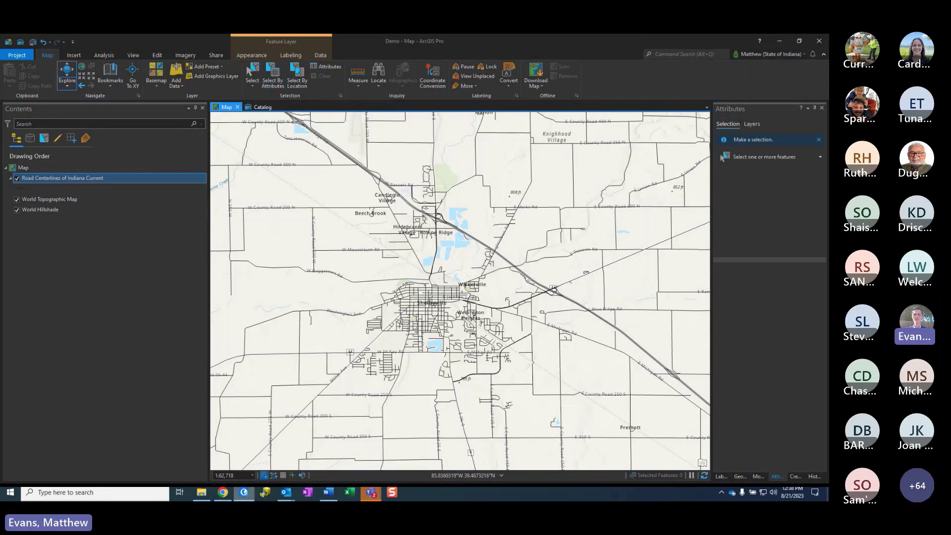
# Go from the Road Centerlines dataset page through Home and Engage to the IndianaMap Community site
pyautogui.click(223, 492)
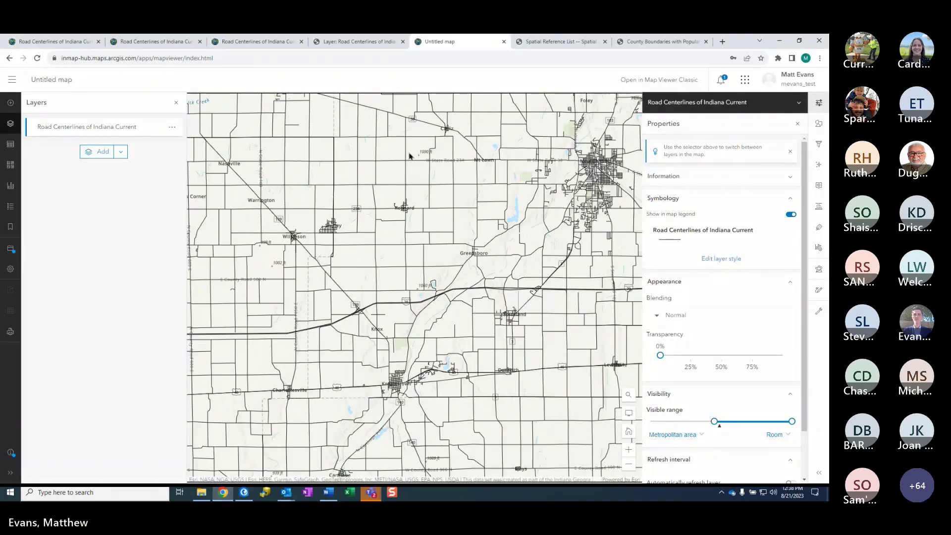
pyautogui.click(41, 43)
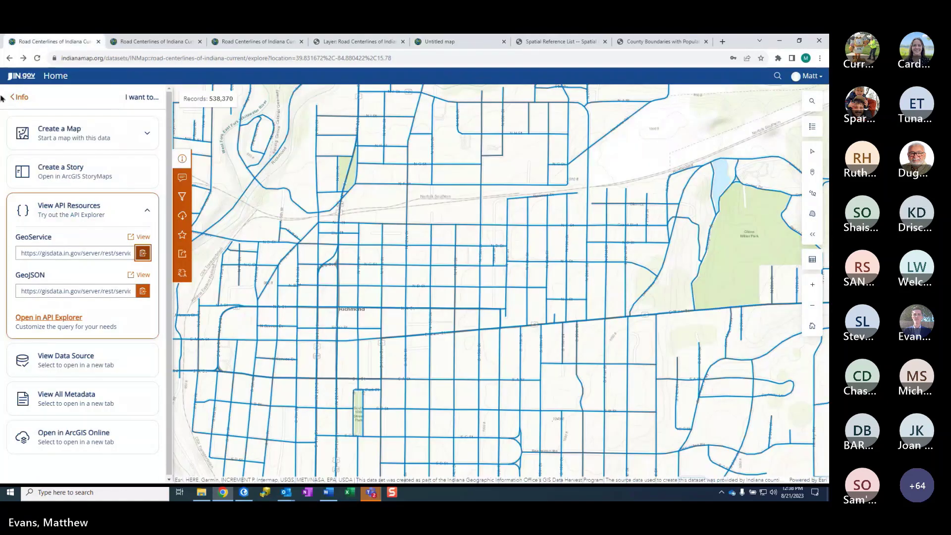
pyautogui.click(56, 76)
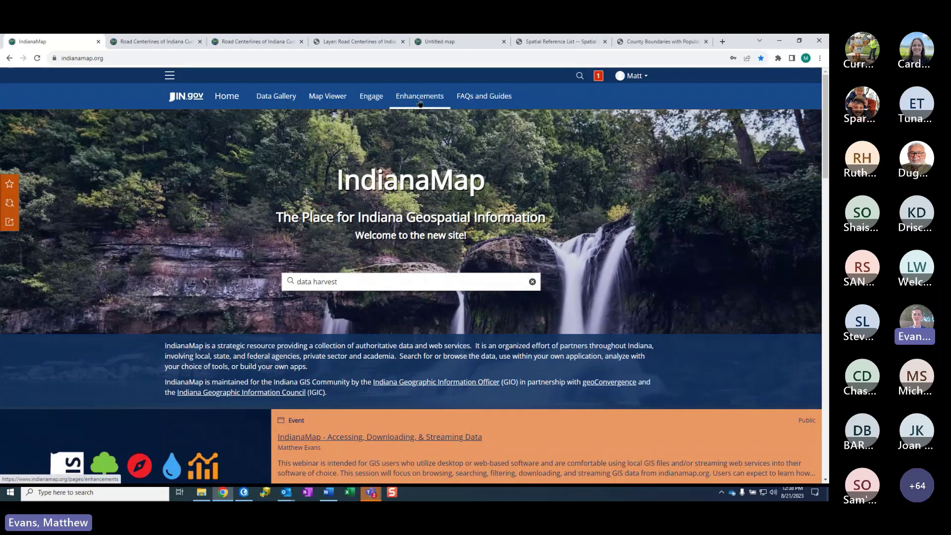
pyautogui.click(377, 103)
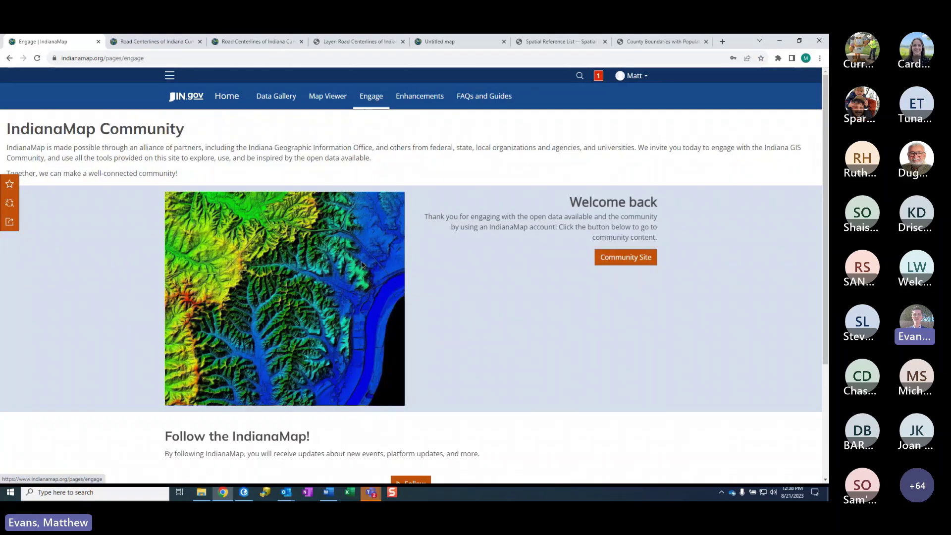
pyautogui.scroll(-2, 507, 277)
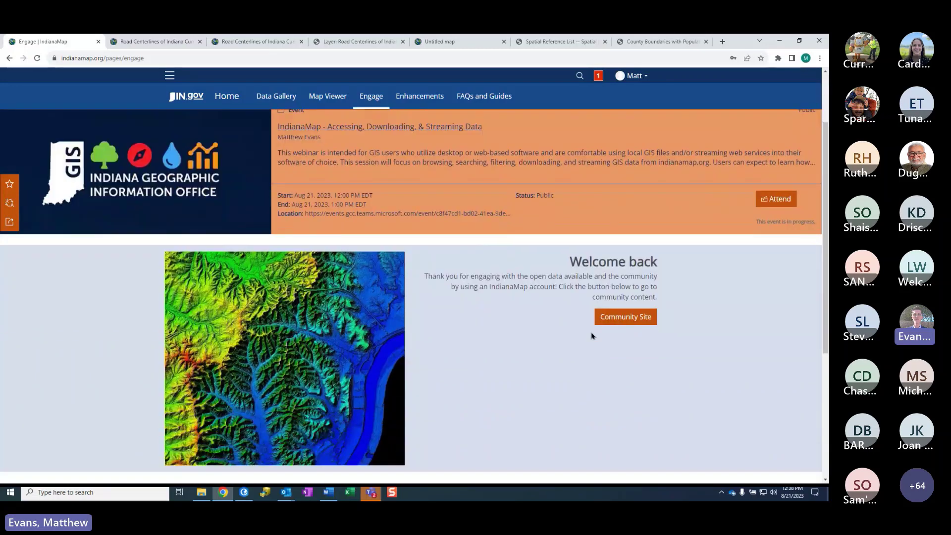
pyautogui.click(626, 320)
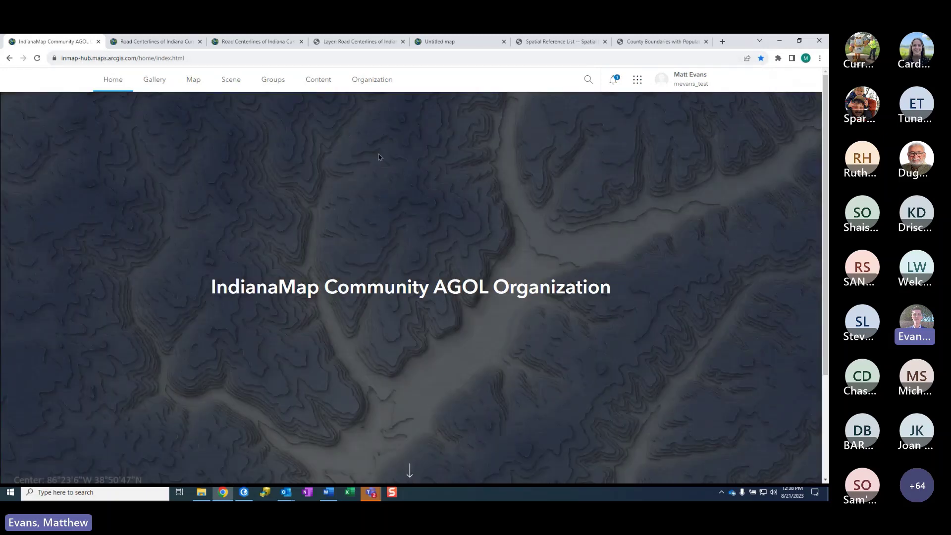
# Open My Content, review the Test web map's item overview, then return to the eight-item list
pyautogui.click(317, 80)
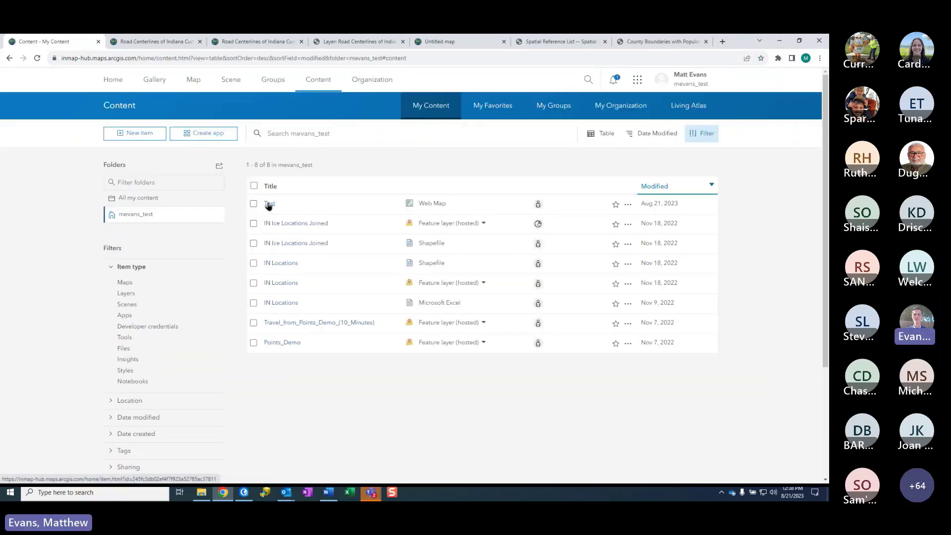
pyautogui.click(268, 204)
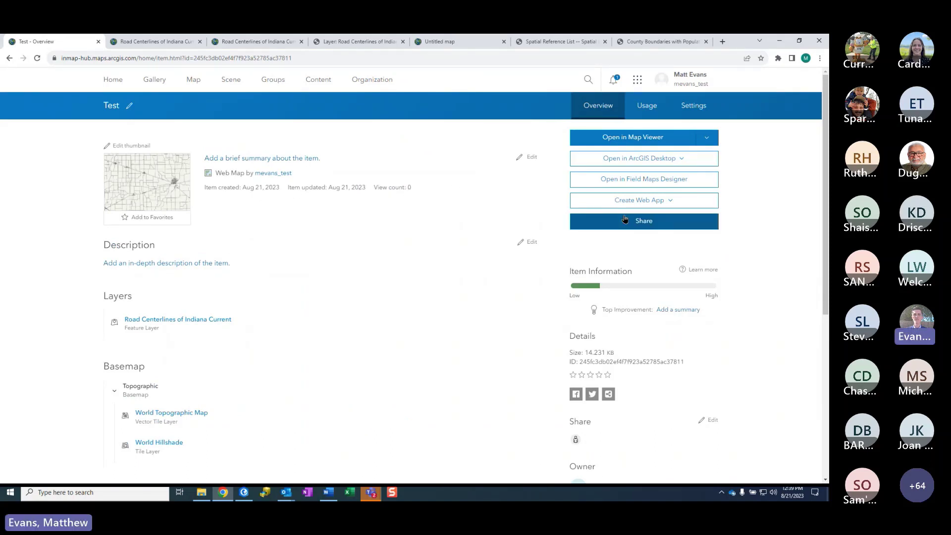
pyautogui.scroll(-1, 434, 207)
pyautogui.scroll(-1, 435, 207)
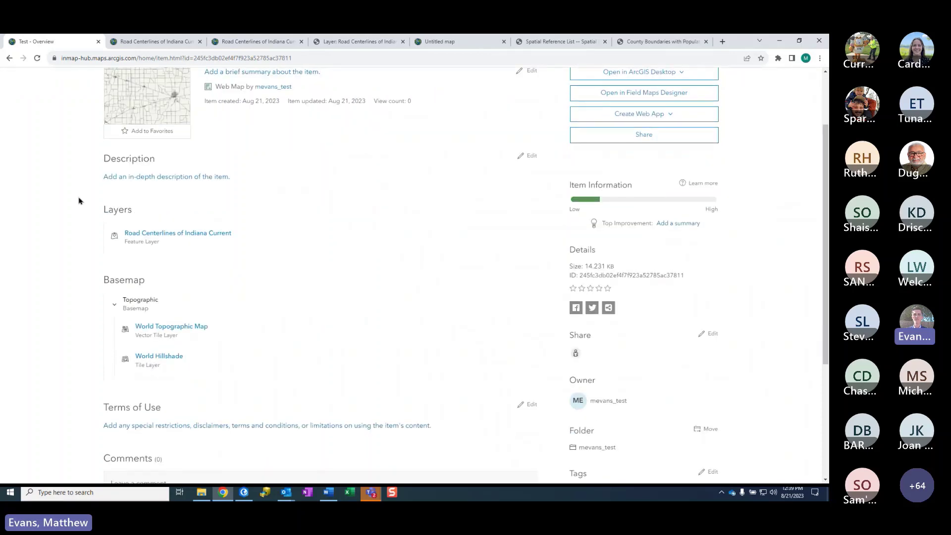
pyautogui.scroll(2, 268, 258)
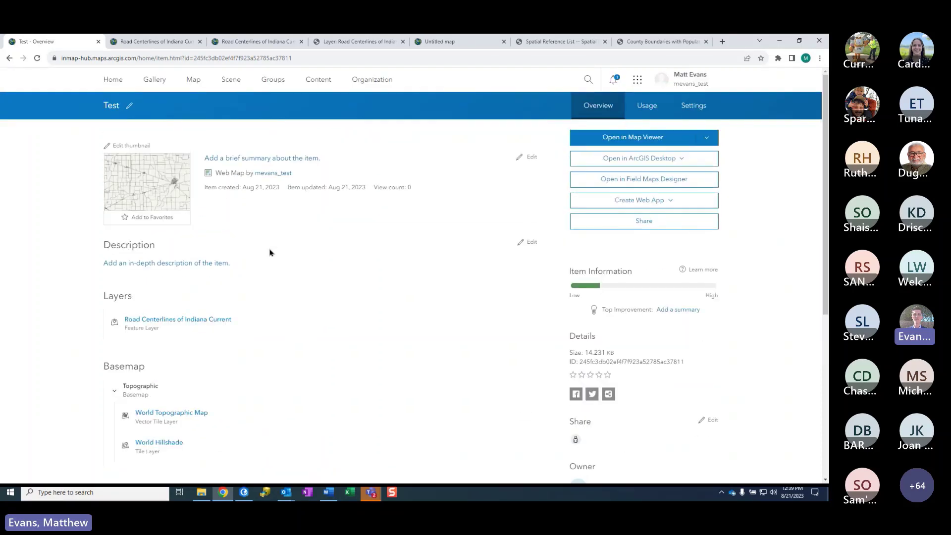
pyautogui.click(9, 58)
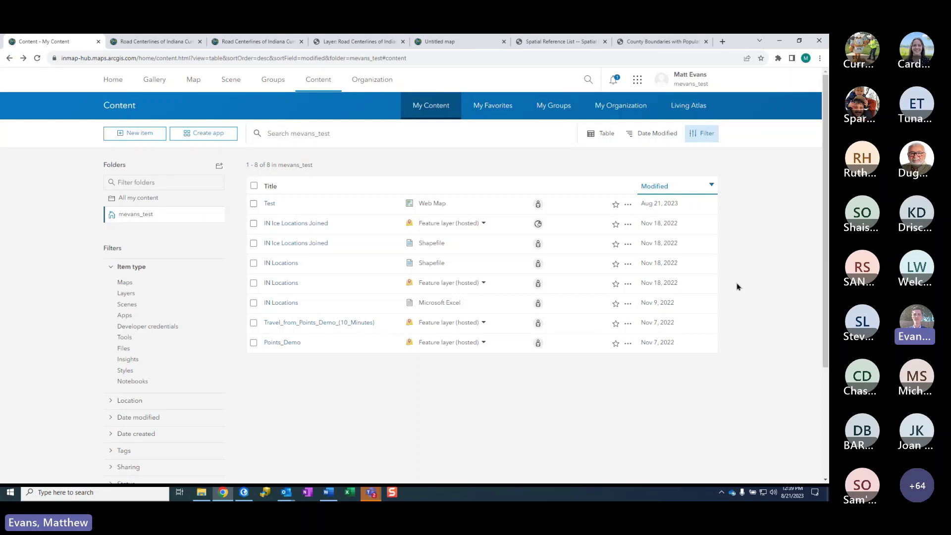
pyautogui.click(134, 138)
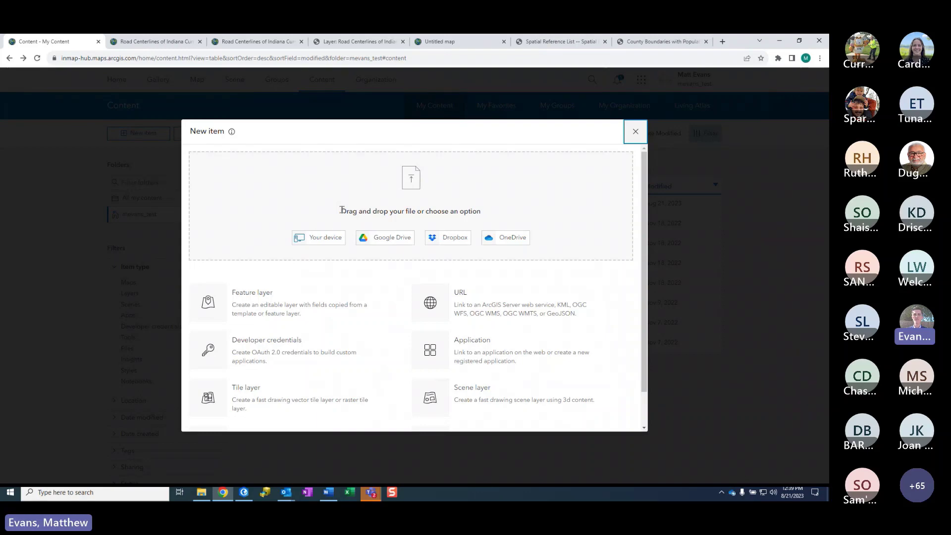
pyautogui.moveTo(343, 211); pyautogui.dragTo(498, 218)
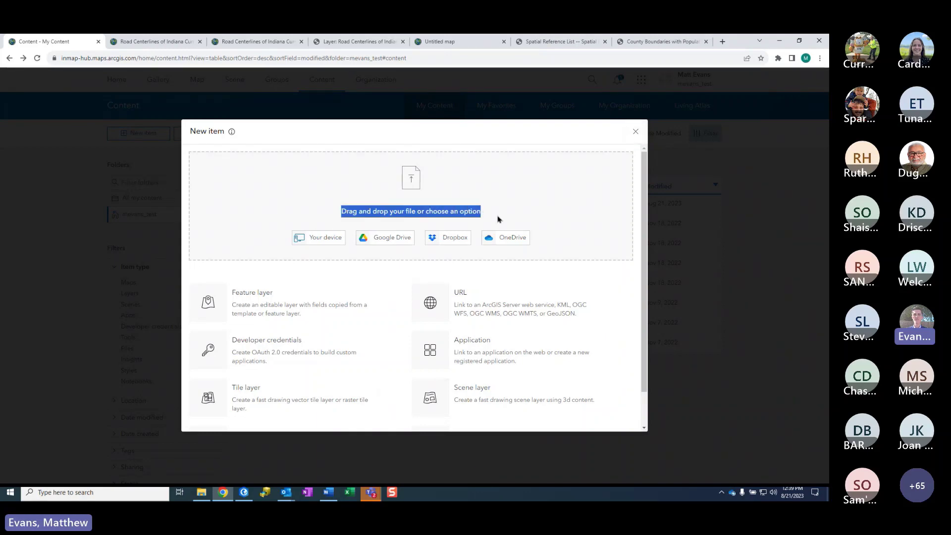
pyautogui.click(490, 212)
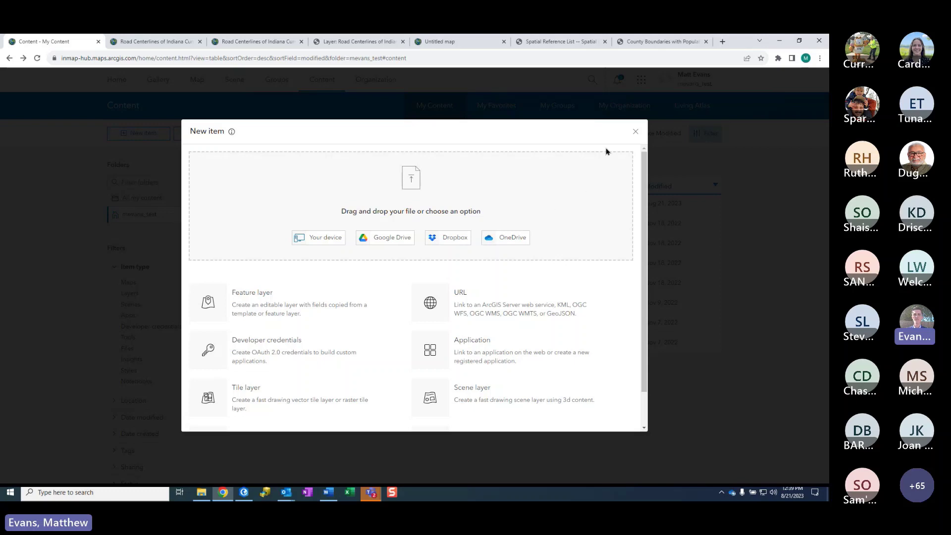
pyautogui.click(636, 131)
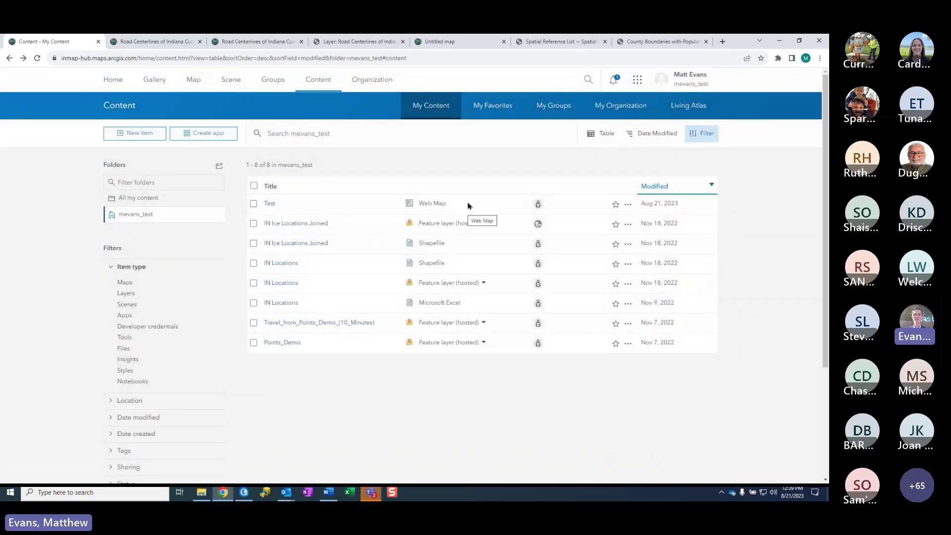
# Browse the app launcher's list of available ArcGIS apps, then close it
pyautogui.click(643, 81)
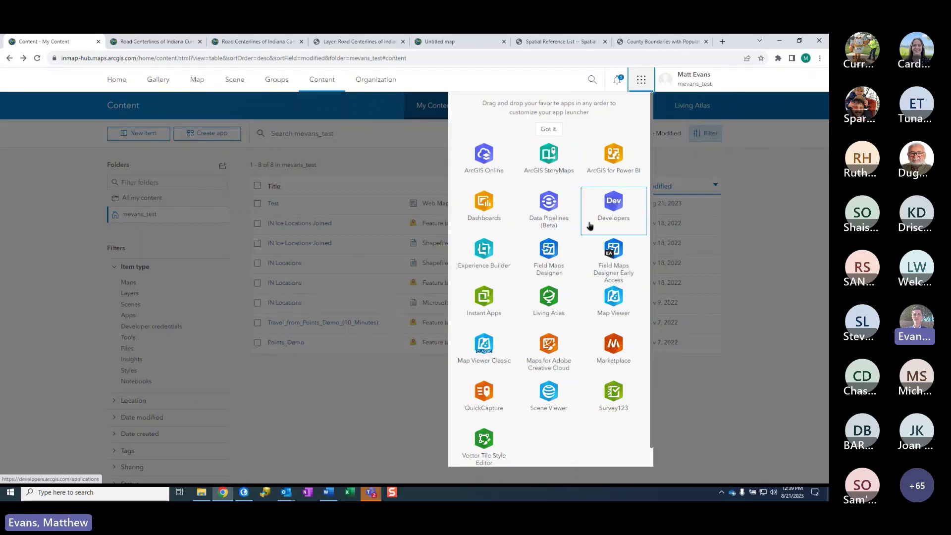
pyautogui.scroll(-1, 590, 426)
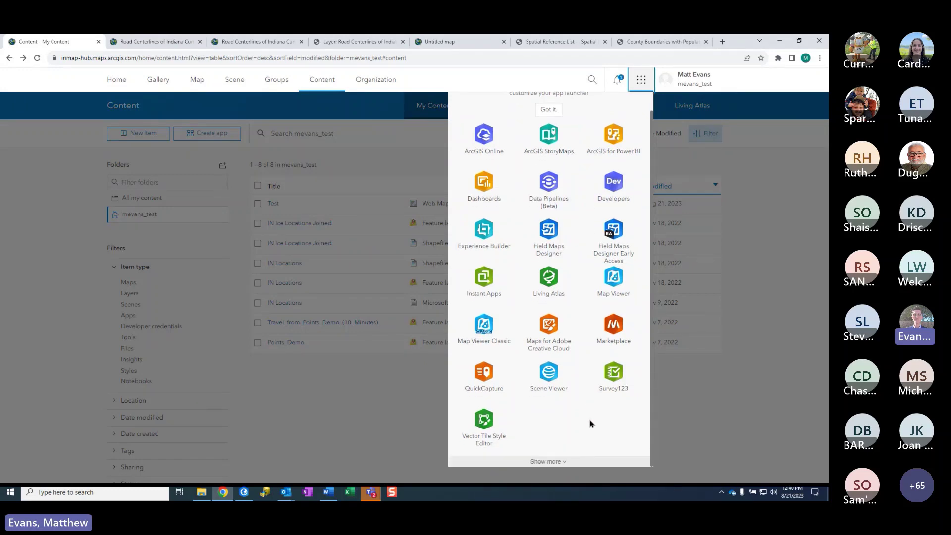
pyautogui.scroll(1, 606, 435)
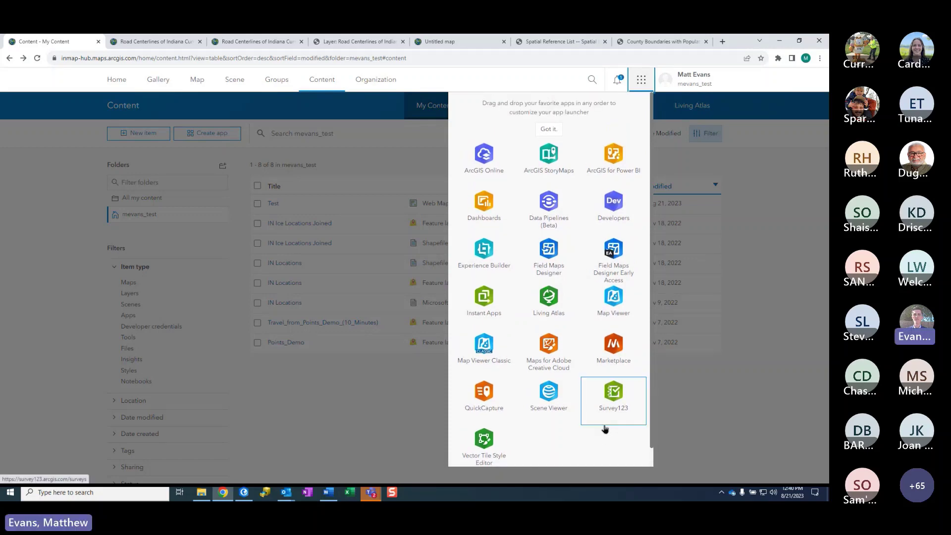
pyautogui.click(395, 400)
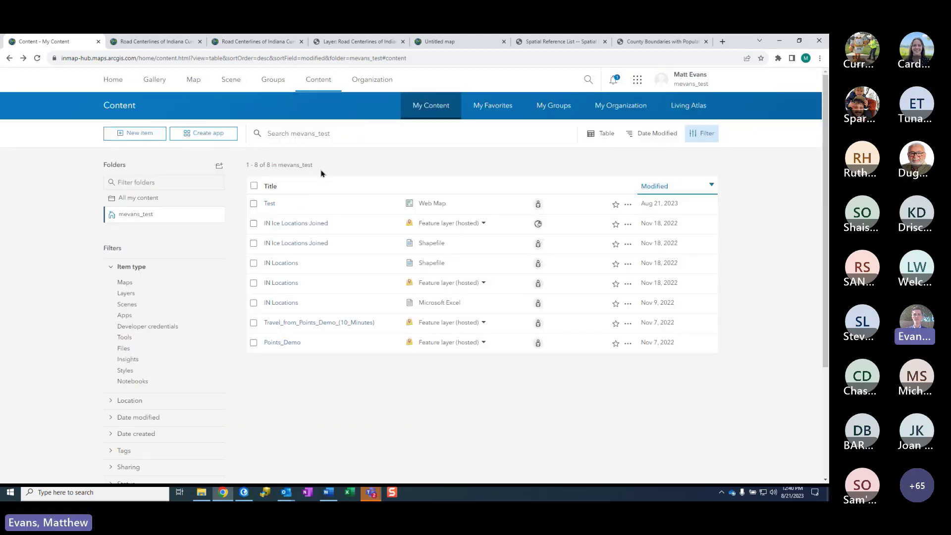
# Highlight the mevans_test folder's 8-item count, then go back to the organization home page
pyautogui.moveTo(322, 165); pyautogui.dragTo(283, 165)
pyautogui.click(285, 165)
pyautogui.moveTo(246, 165); pyautogui.dragTo(328, 168)
pyautogui.click(327, 170)
pyautogui.click(9, 58)
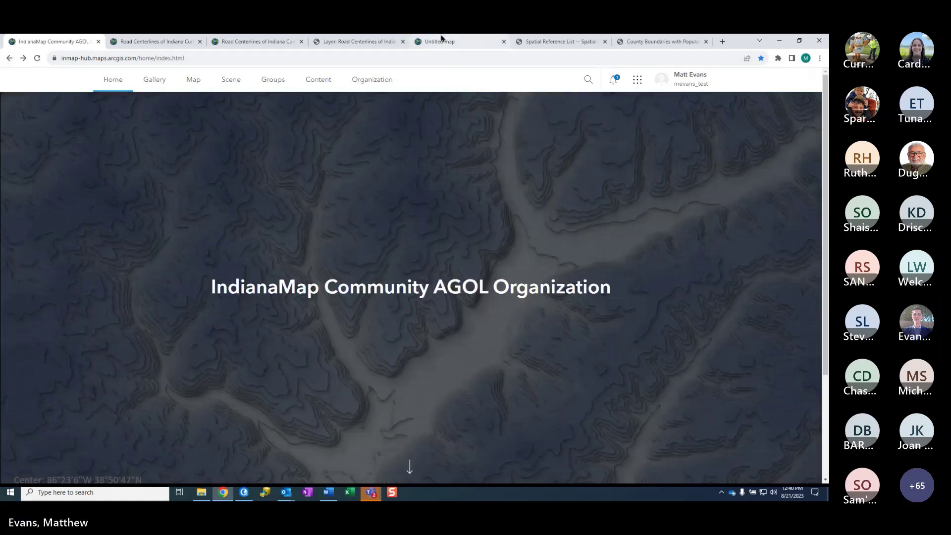